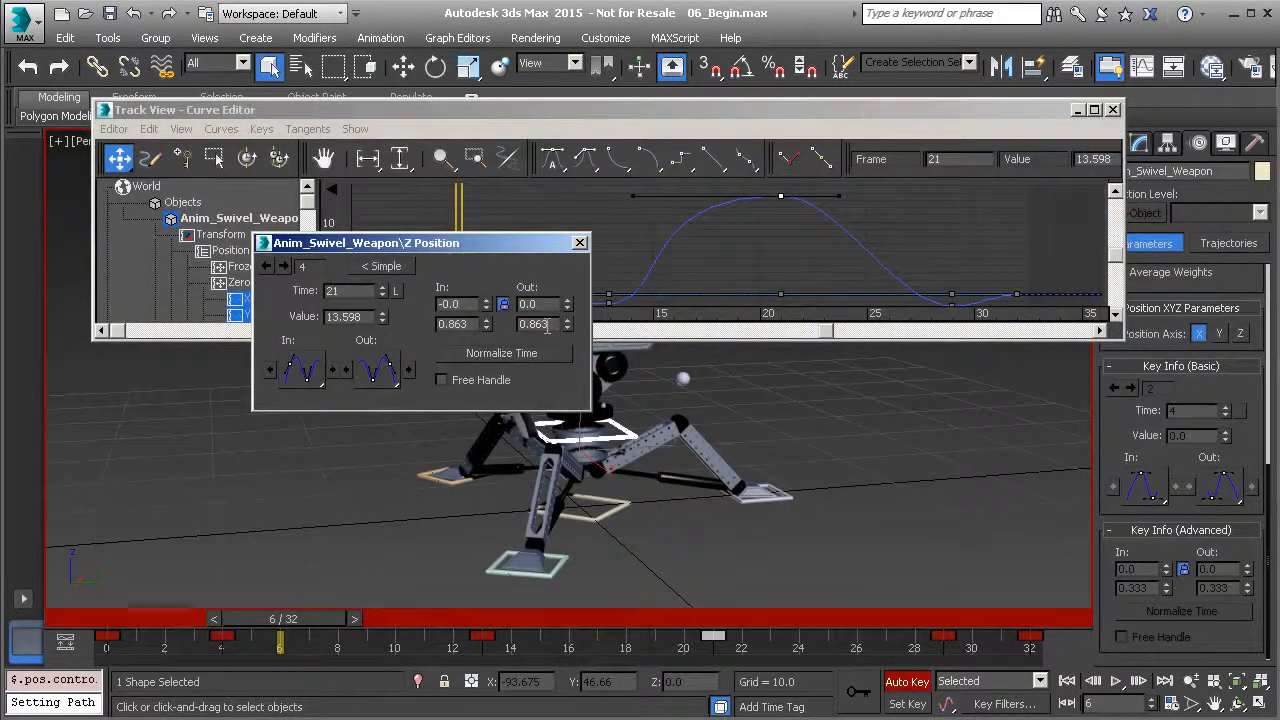
double_click(540, 324)
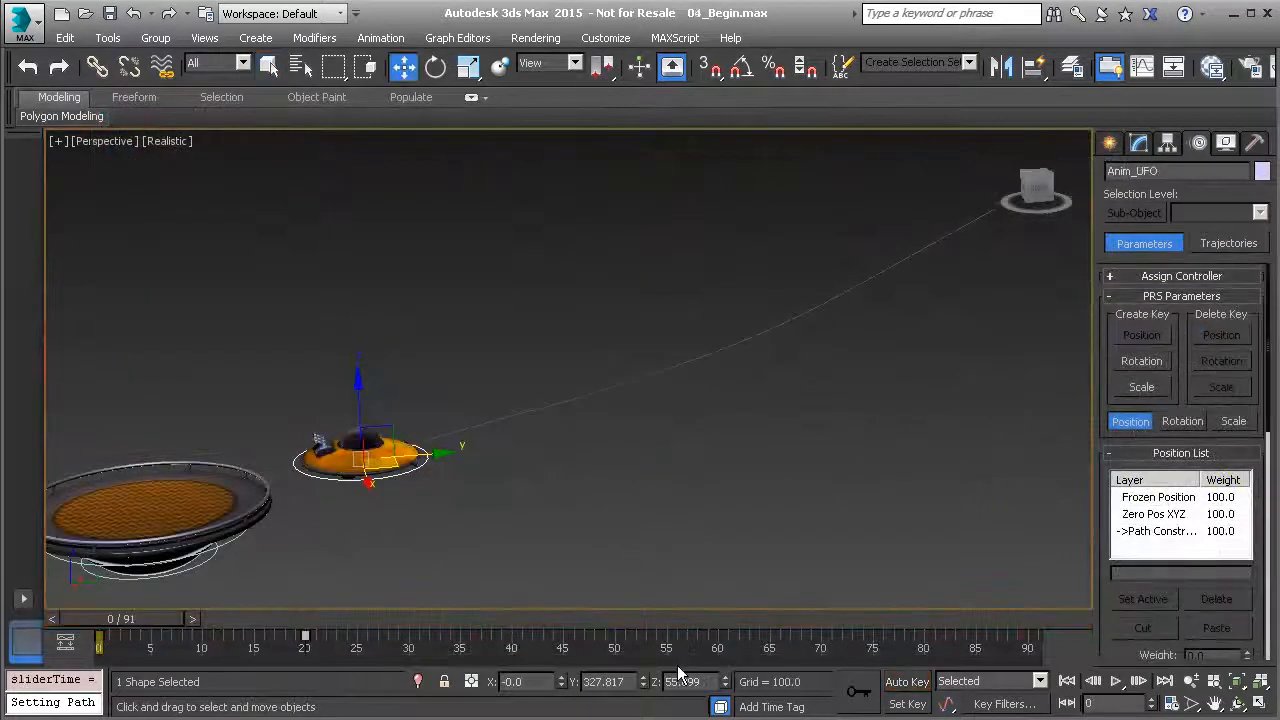
left_click(1116, 681)
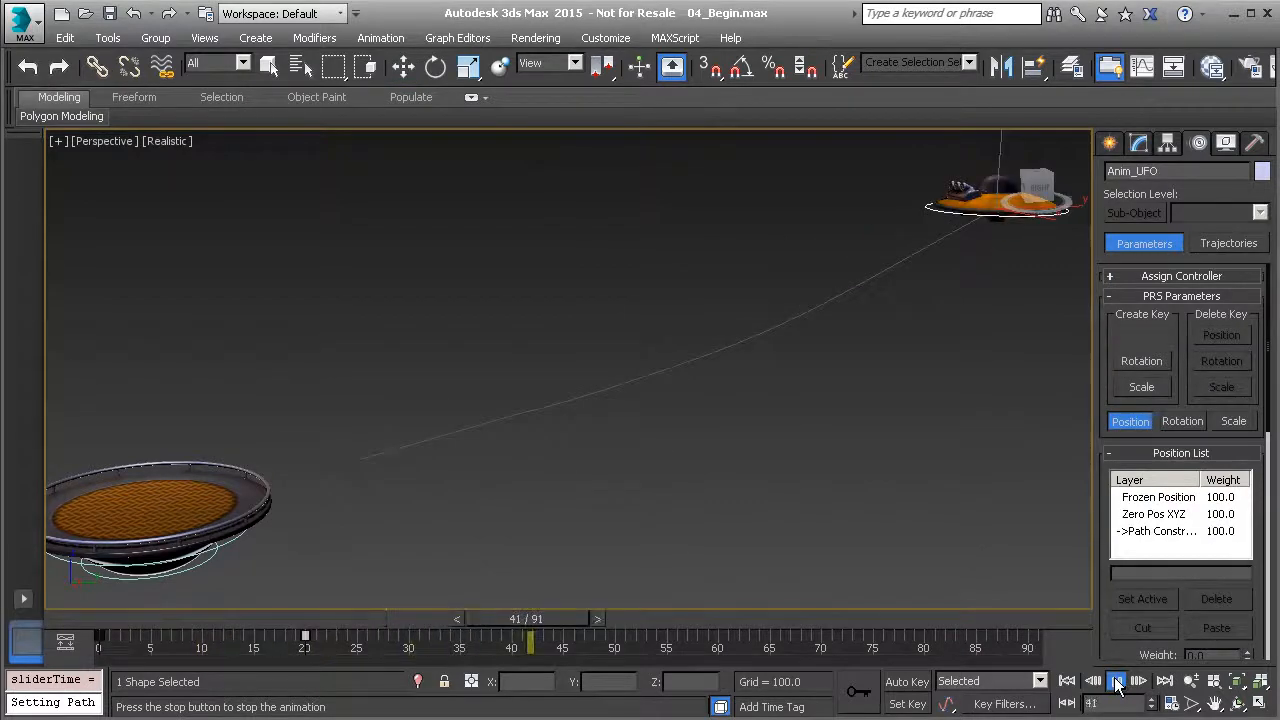
left_click_drag(580, 383, 584, 242)
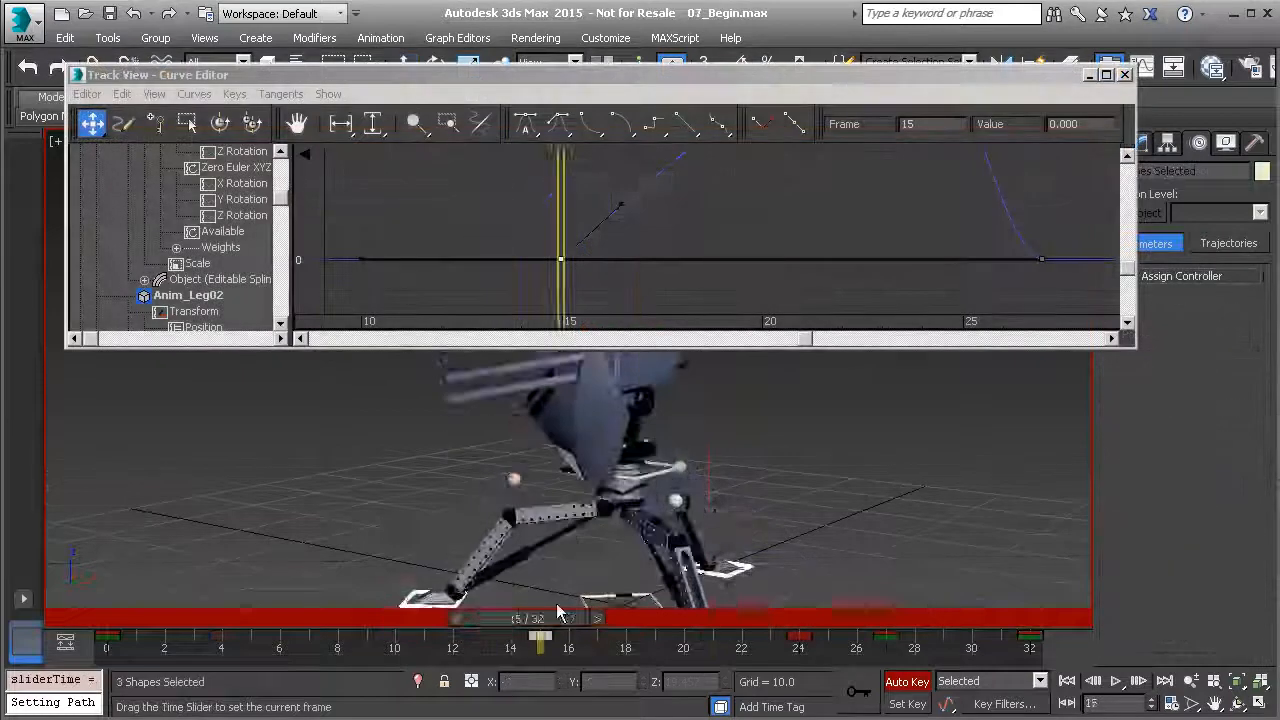
left_click_drag(556, 613, 873, 619)
middle_click_drag(924, 199, 780, 214)
middle_click_drag(886, 211, 800, 243, "ctrl+alt")
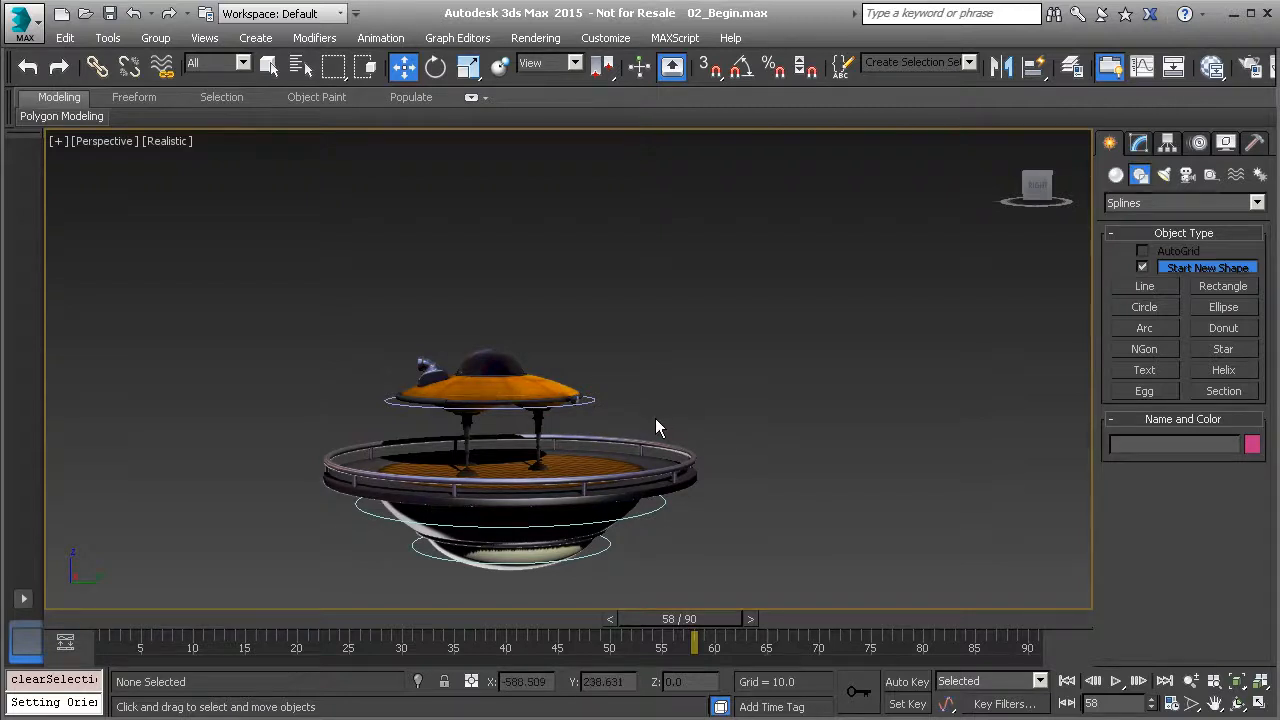
Play the animation from the first frame to review how the UFO and the landing platform move, then stop it.
scroll(683, 436, "down", 3)
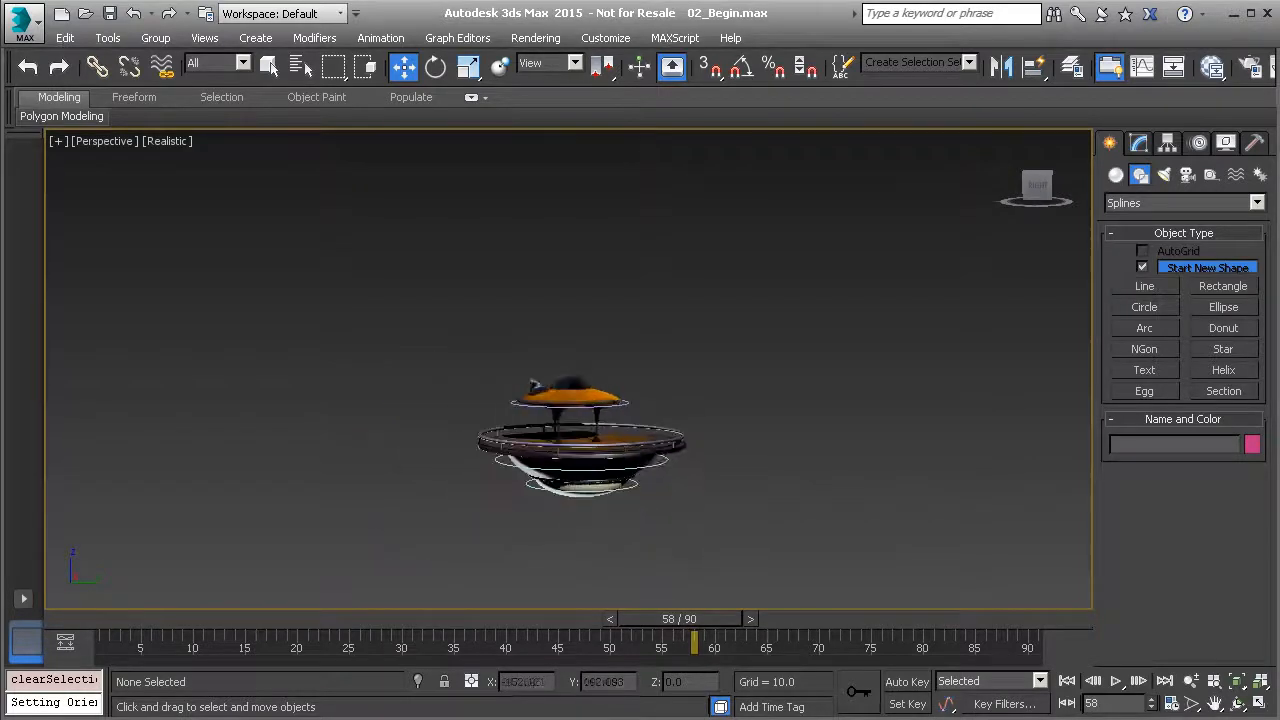
left_click(1067, 681)
left_click(1115, 681)
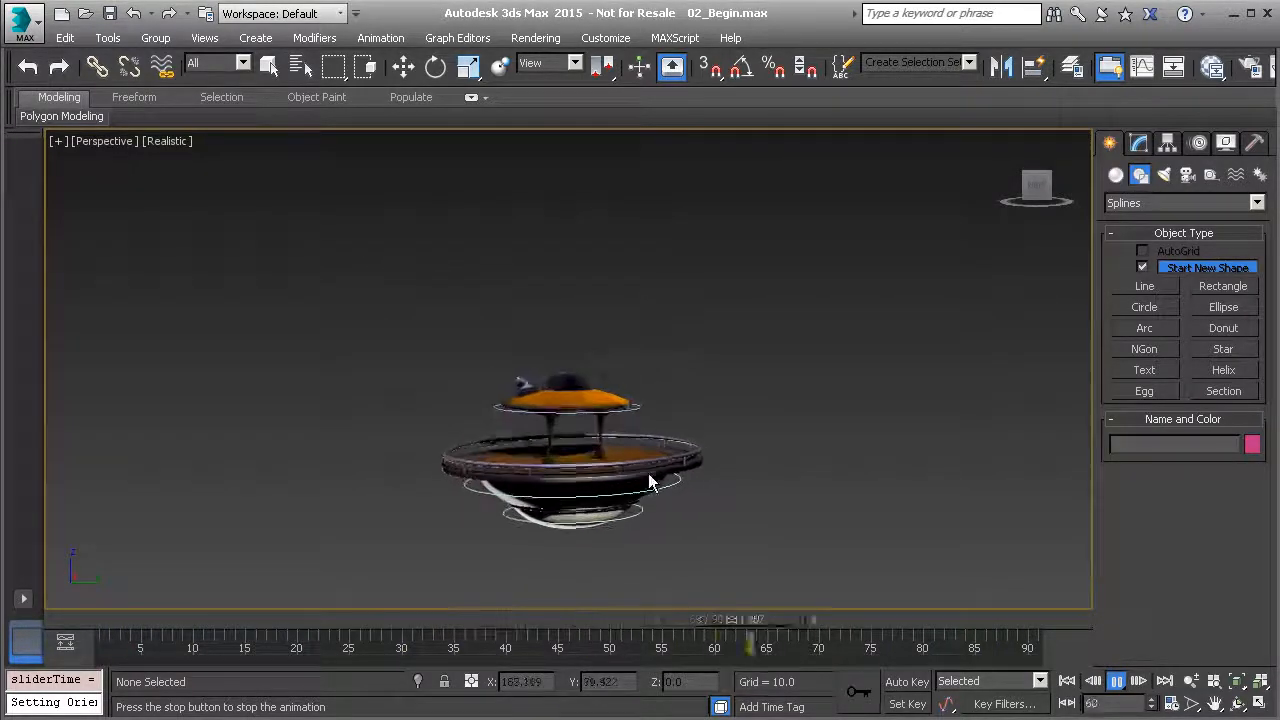
left_click(1116, 681)
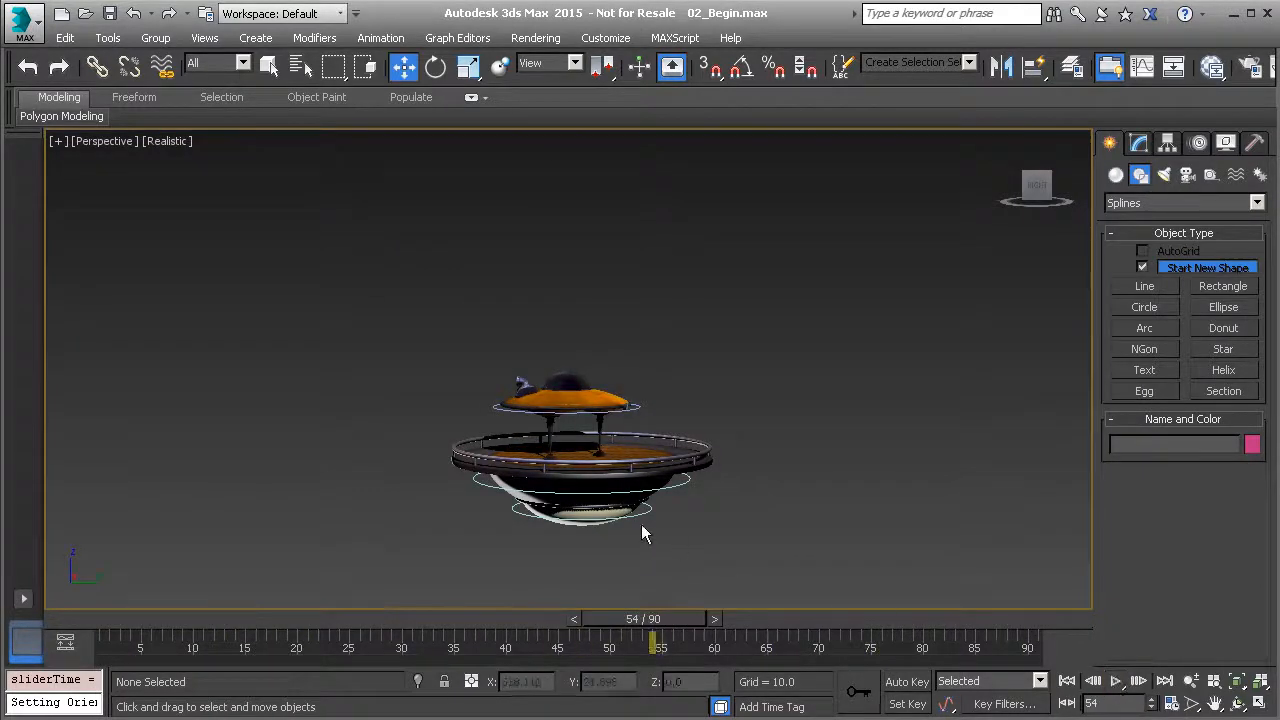
scroll(645, 512, "up", 4)
scroll(621, 390, "up", 1)
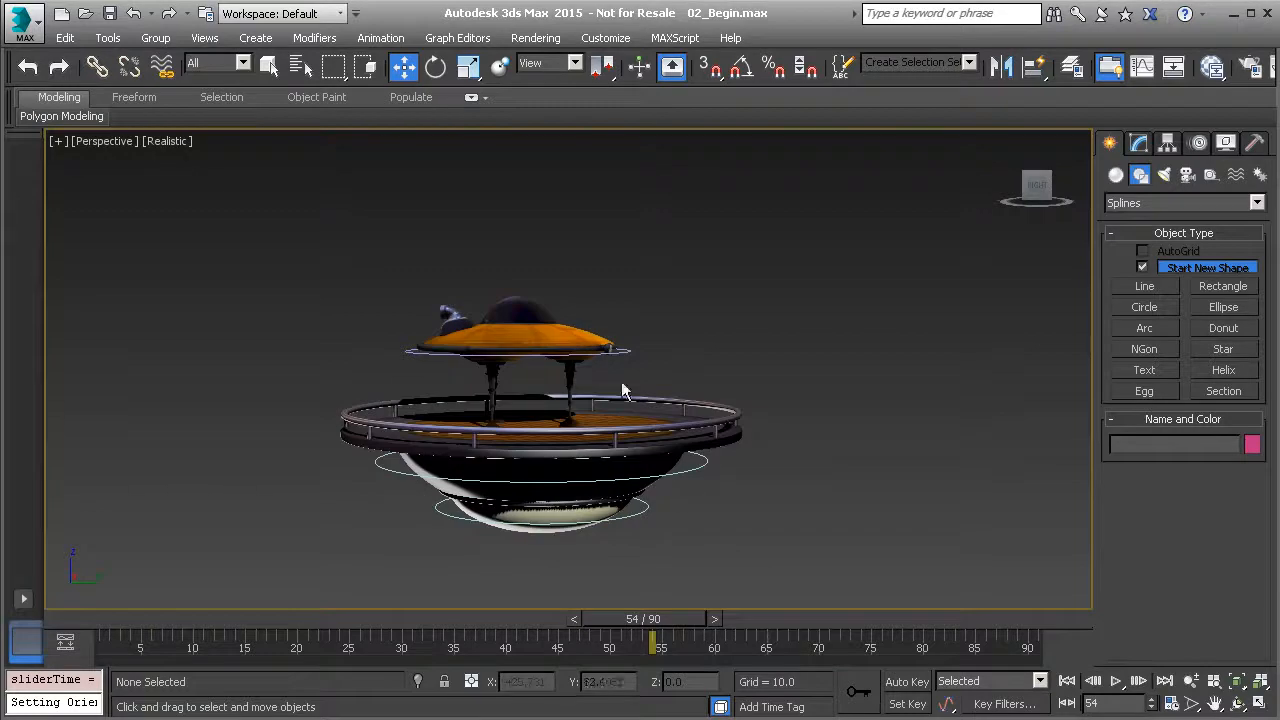
At frame 56, apply a Position Constraint to the Anim_UFO control with the Anim_Platform control as its target.
mouse_move(670, 619)
left_mouse_down()
mouse_move(639, 614)
mouse_move(694, 626)
left_mouse_up()
key("w")
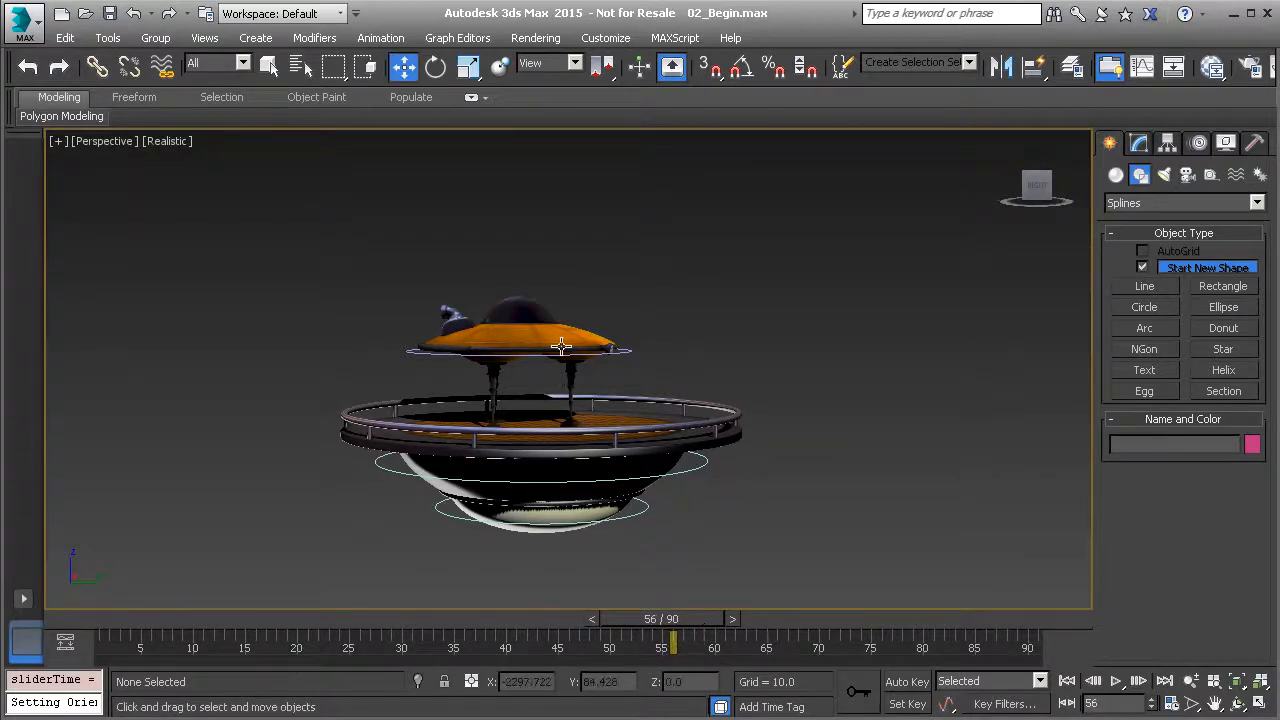
left_click_drag(694, 622, 702, 623)
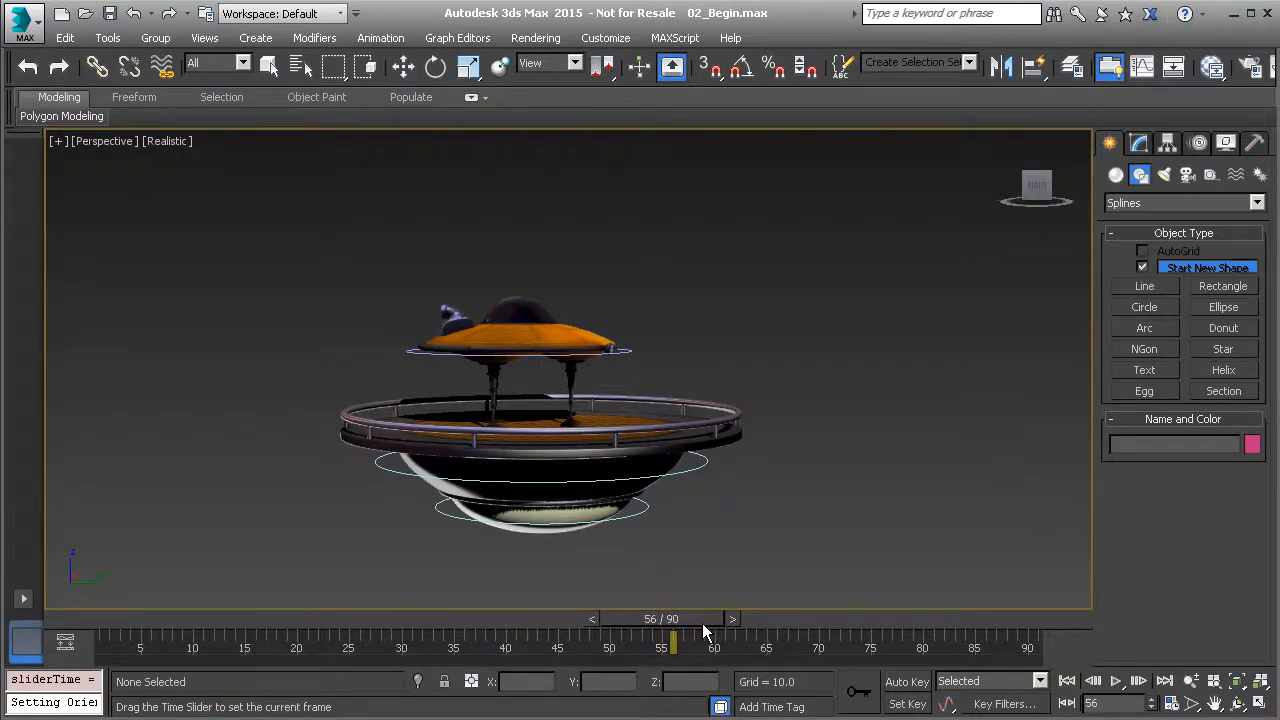
key("w")
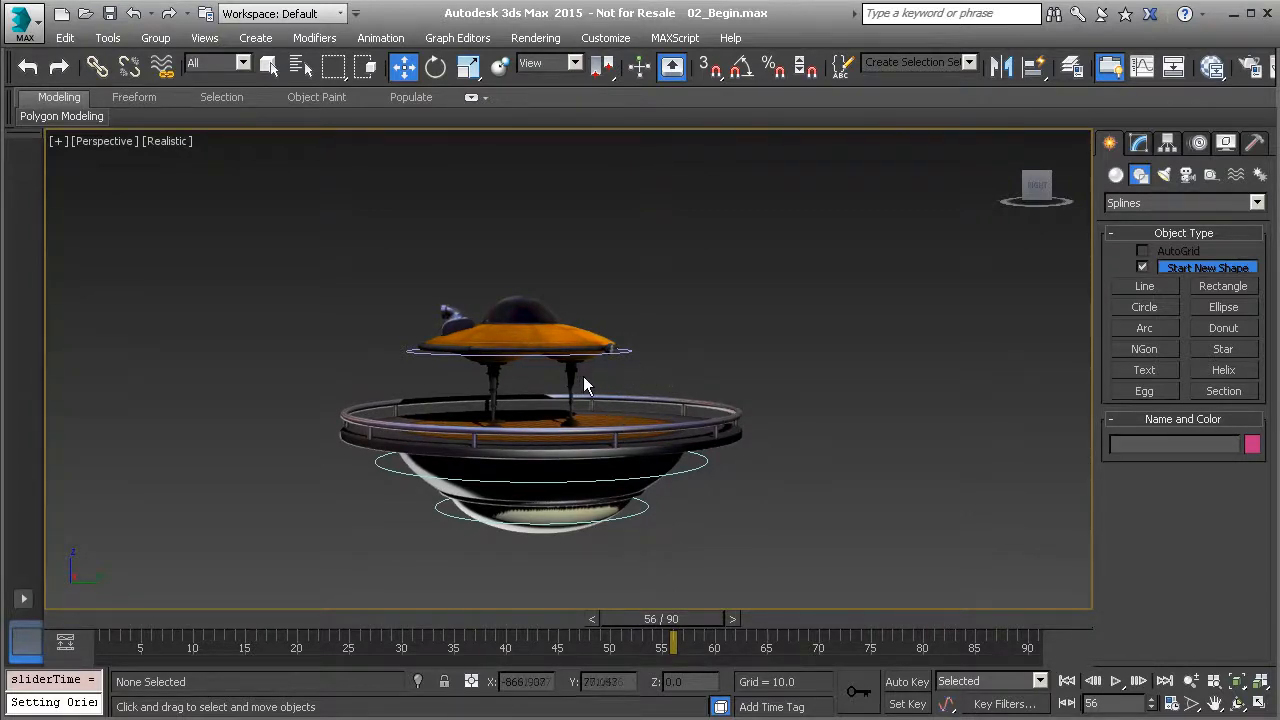
left_click(621, 351)
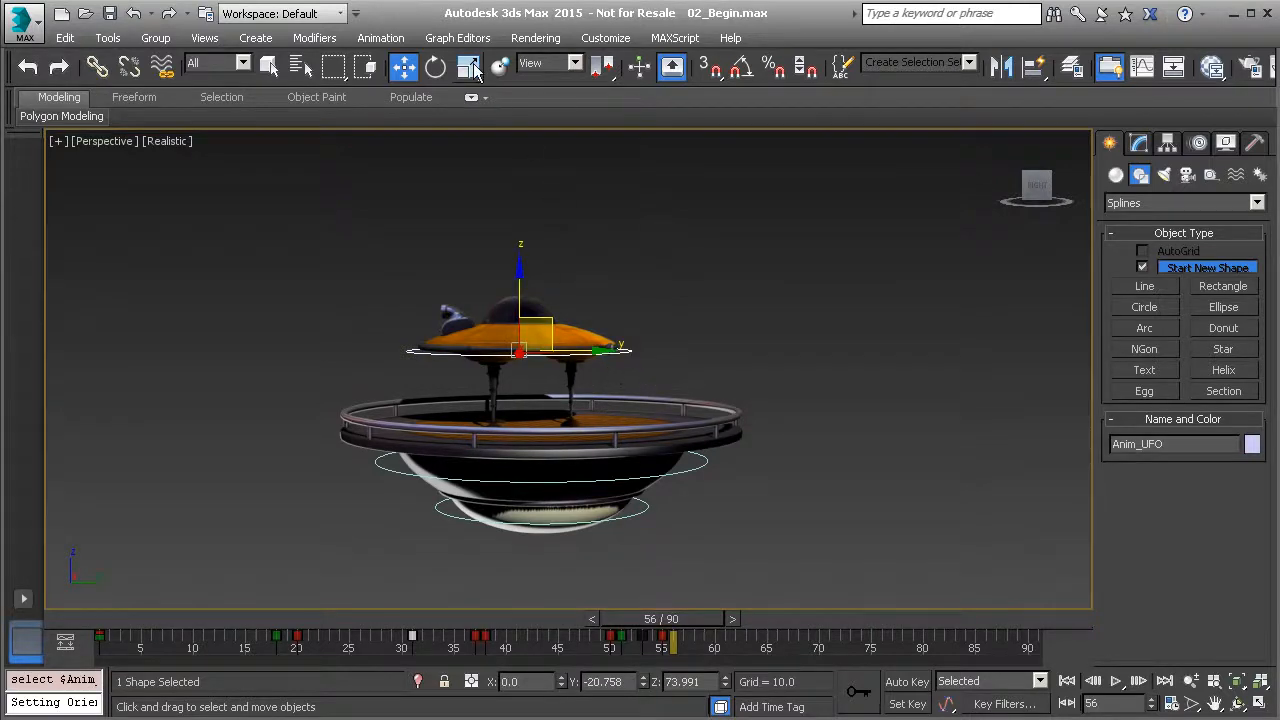
left_click(384, 39)
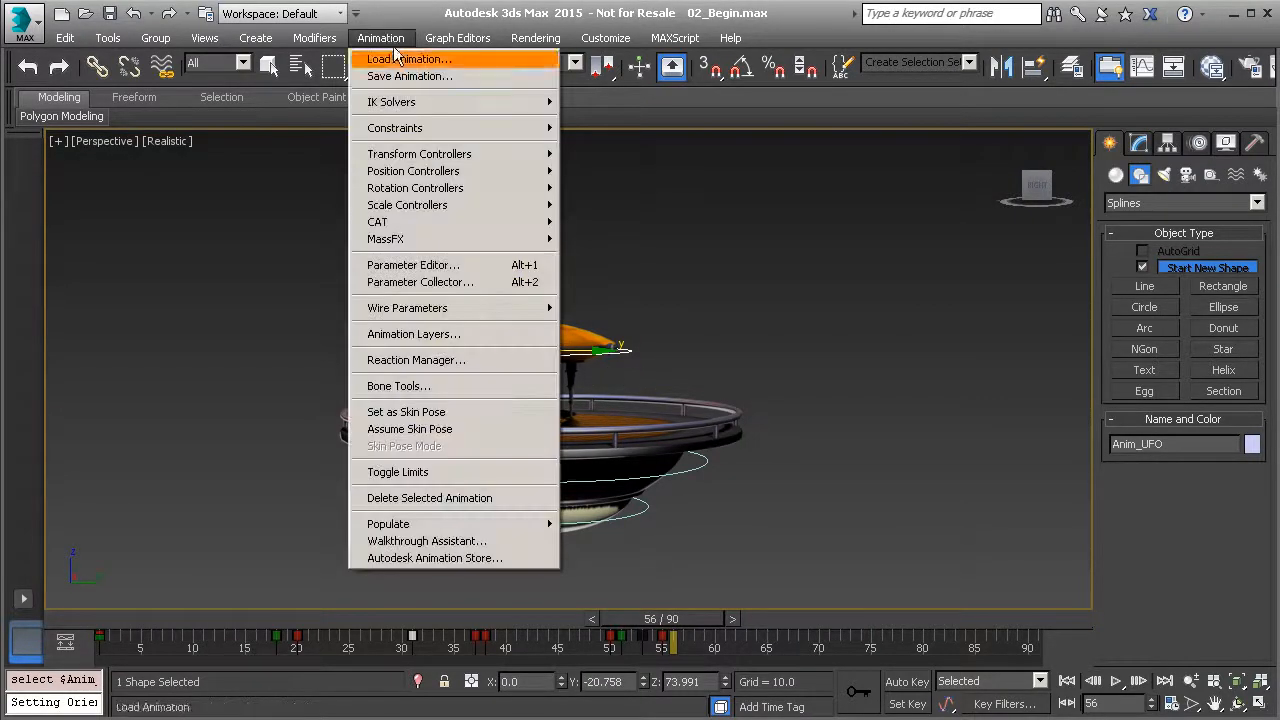
mouse_move(414, 129)
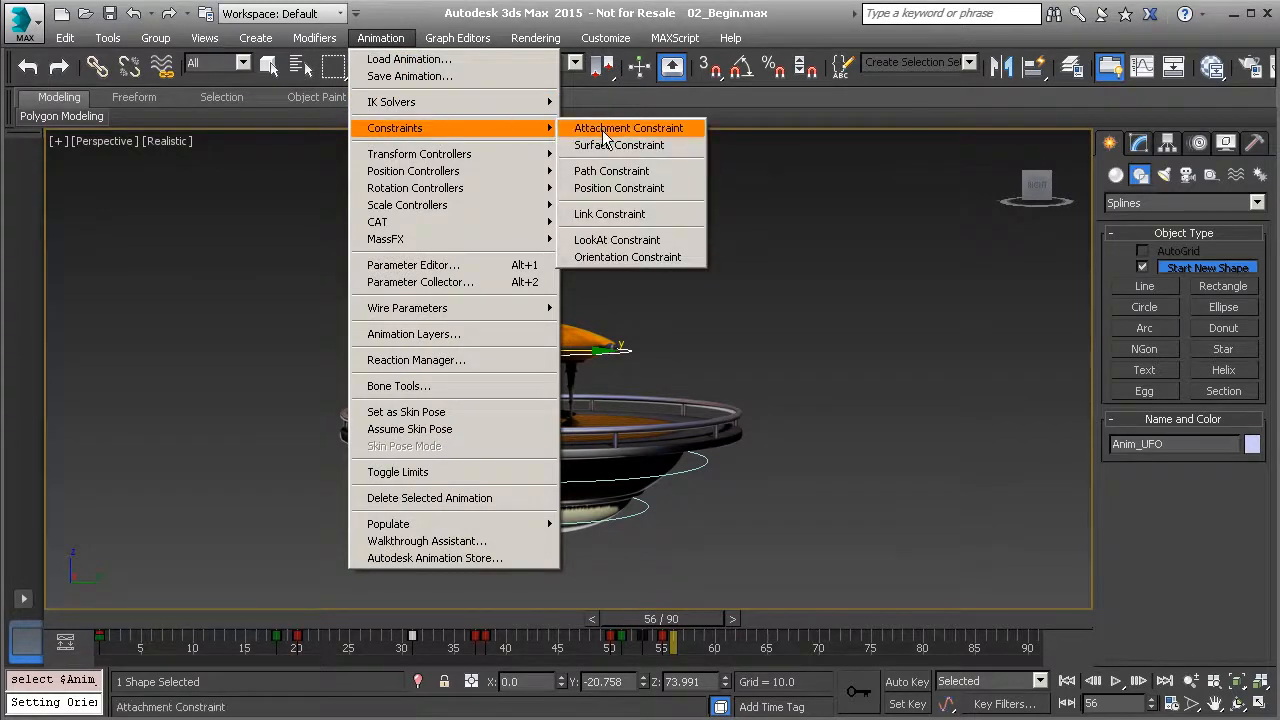
left_click(647, 188)
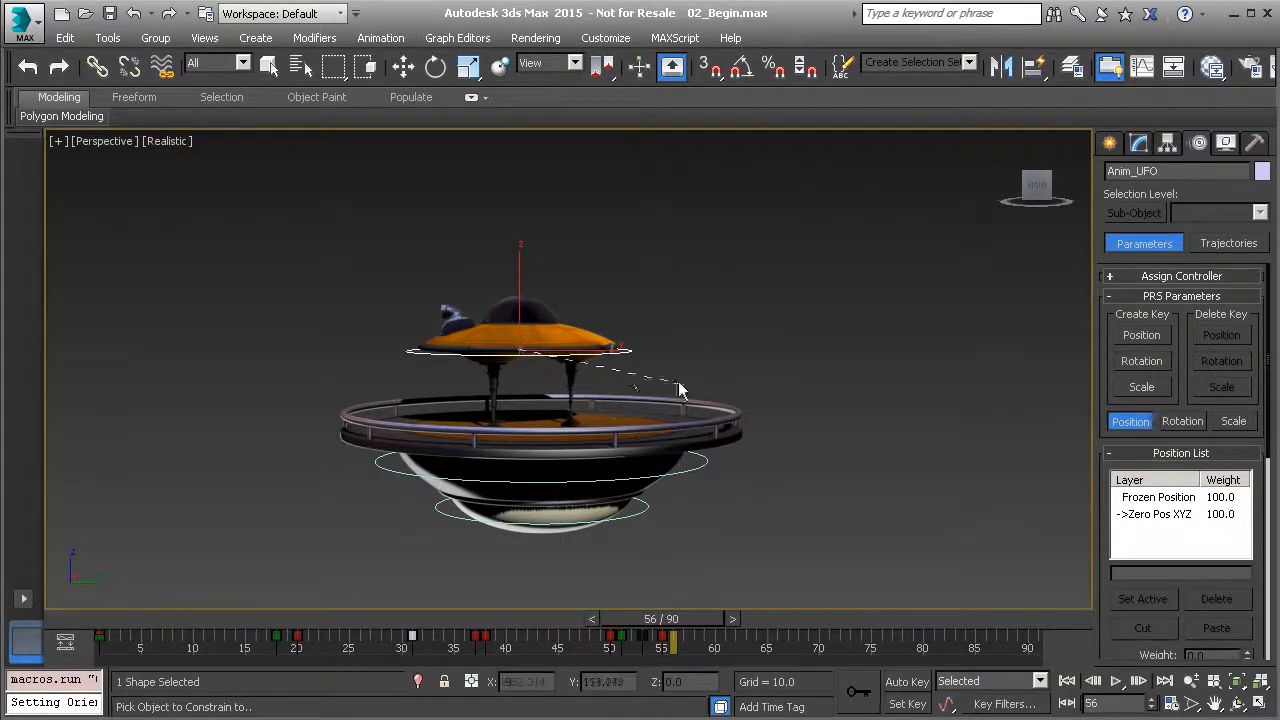
left_click(690, 470)
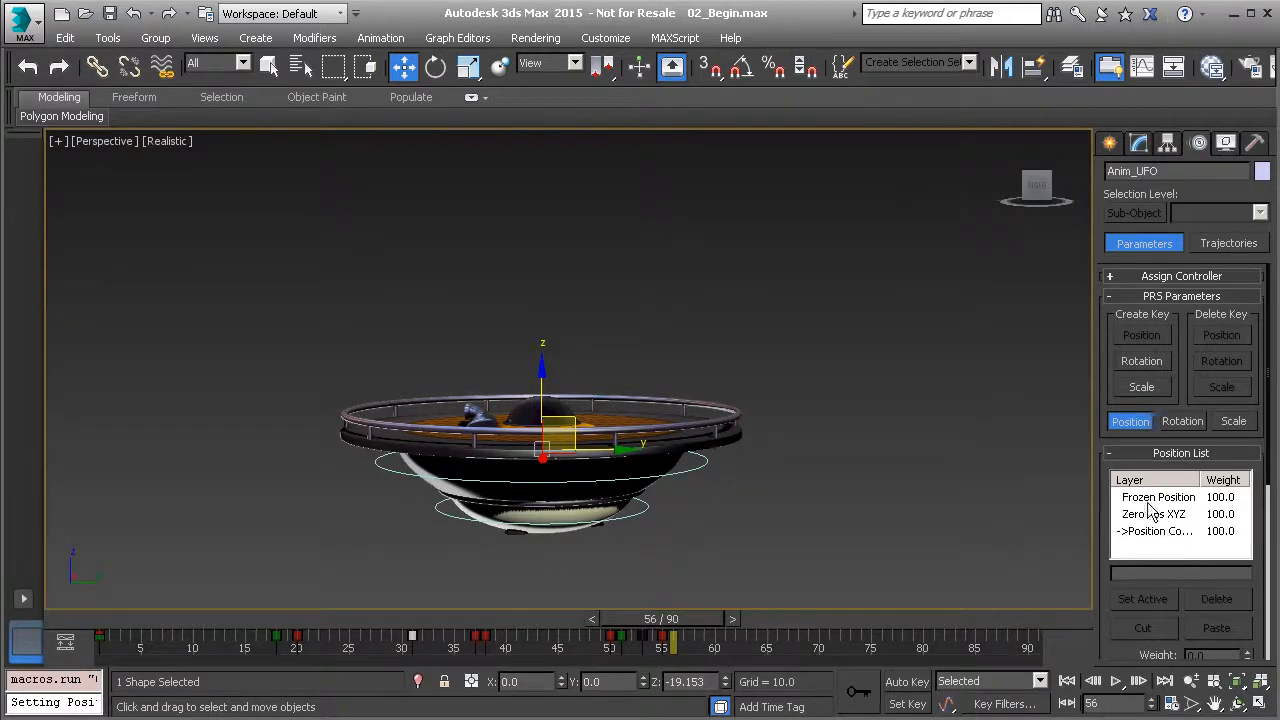
Examine the UFO's Position Constraint and Zero Pos XYZ layers while scrubbing the animation between frames 35 and 57.
left_click(1160, 532)
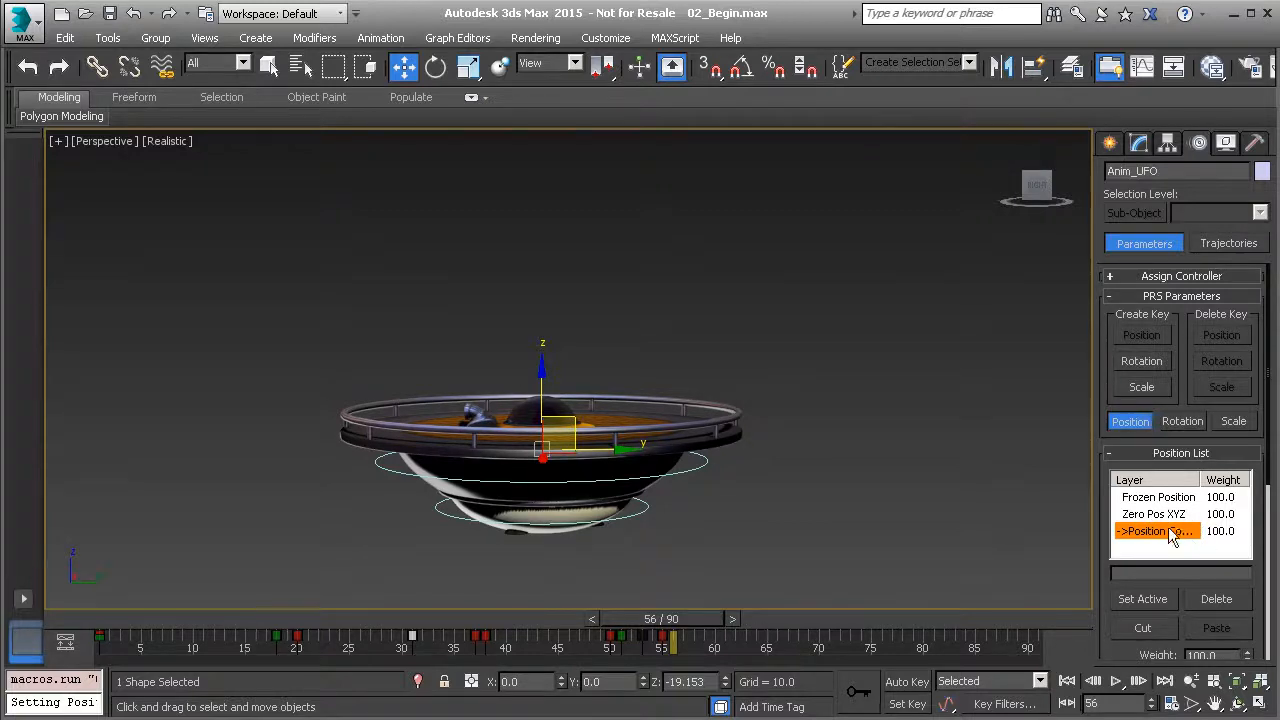
left_click(1164, 516)
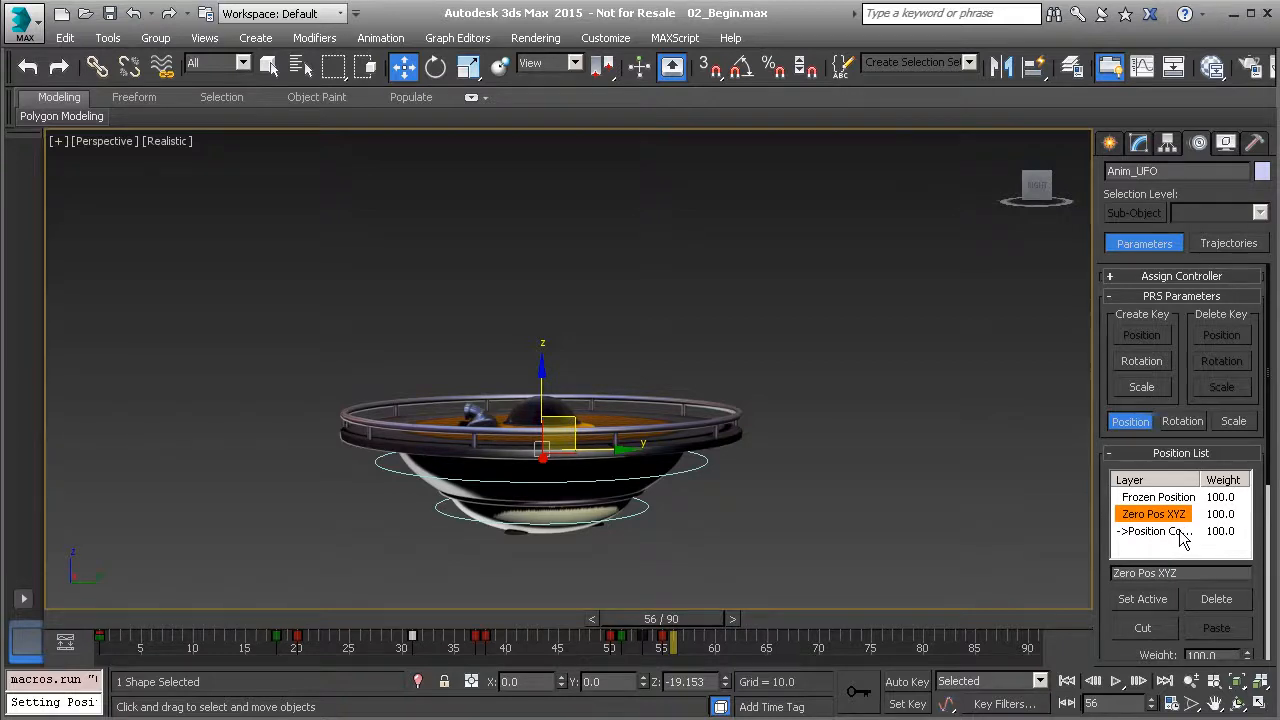
left_click_drag(625, 619, 447, 562)
key("w")
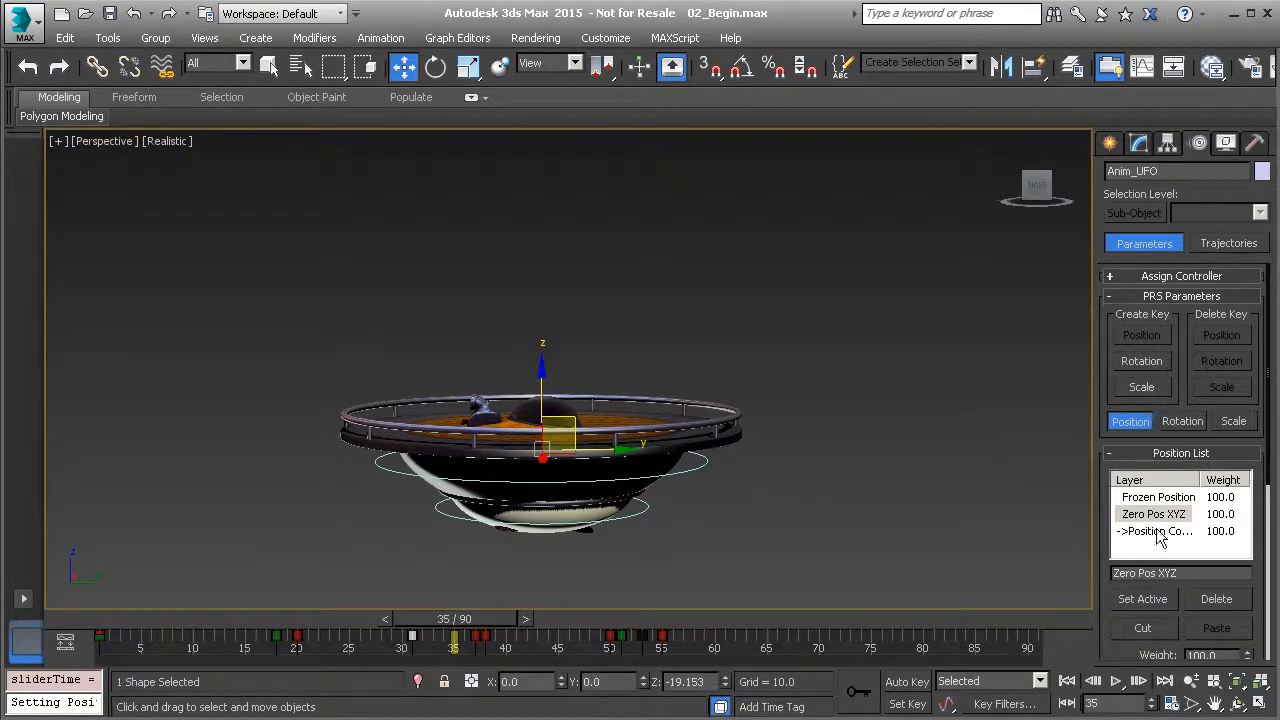
left_click_drag(467, 626, 651, 618)
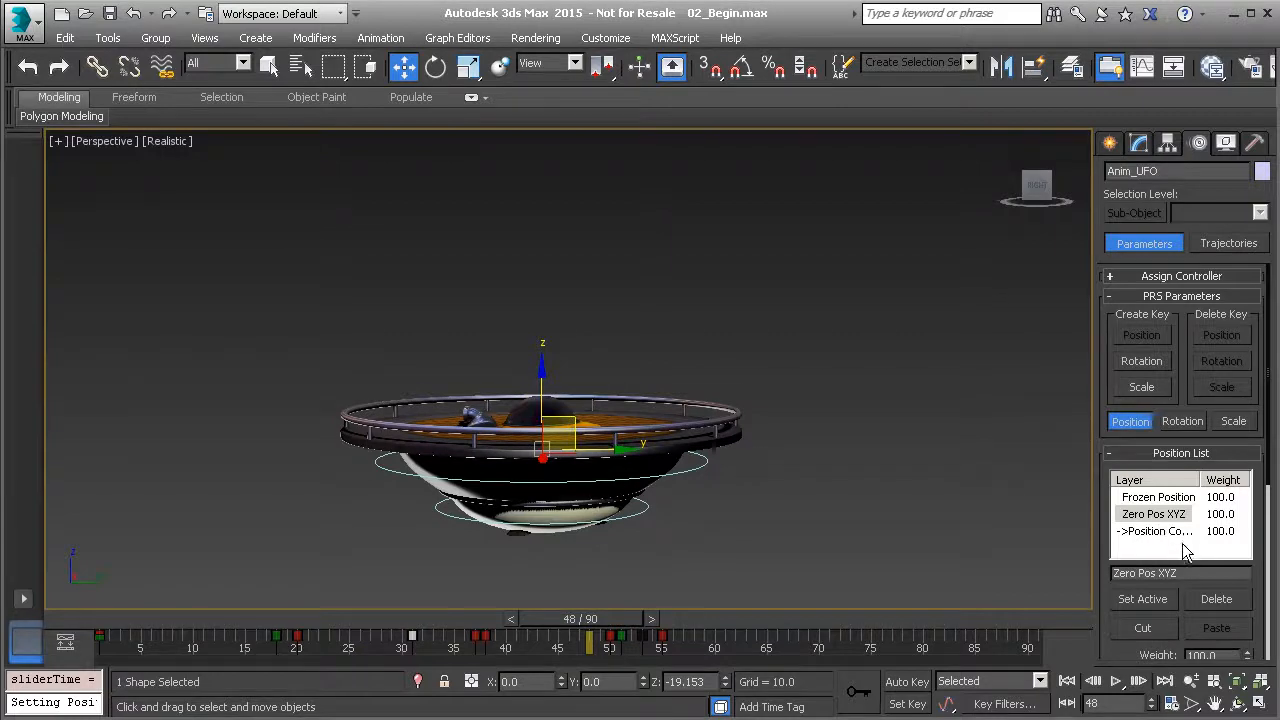
left_click_drag(609, 618, 702, 623)
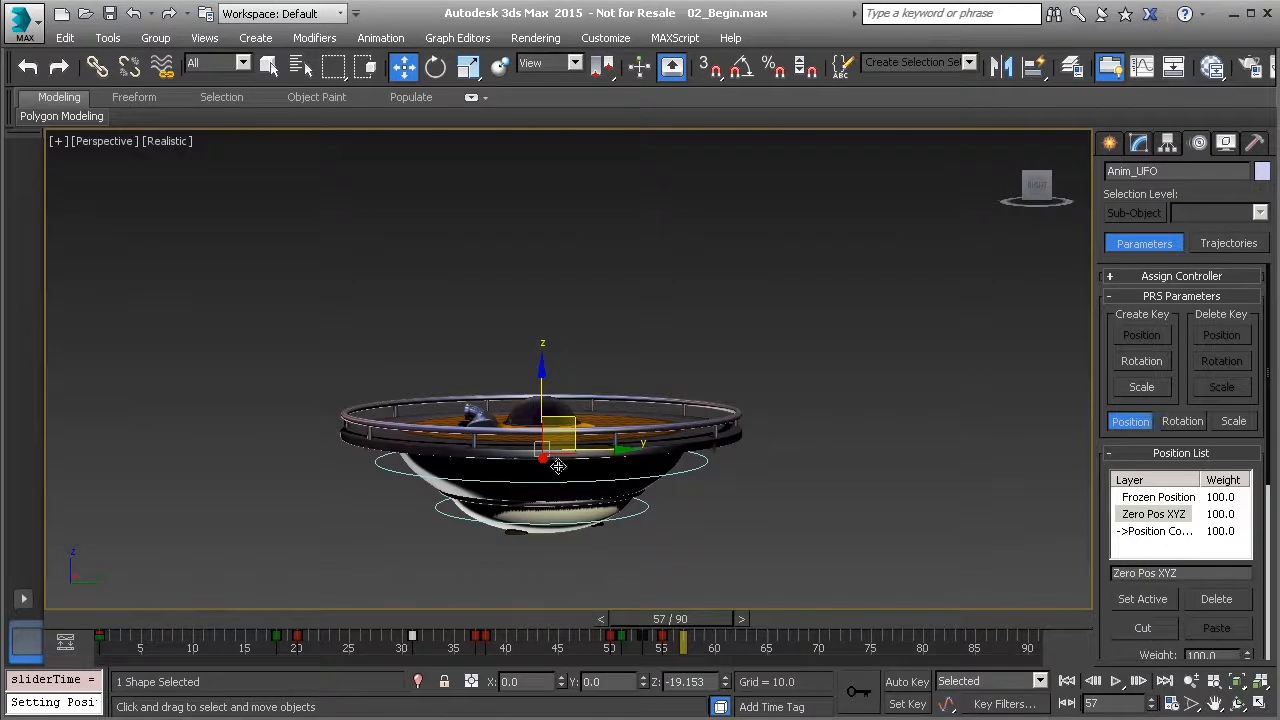
Enable Keep Initial Offset for the UFO's Position Constraint to Anim_Platform at frame 57.
left_click_drag(1113, 638, 1116, 384)
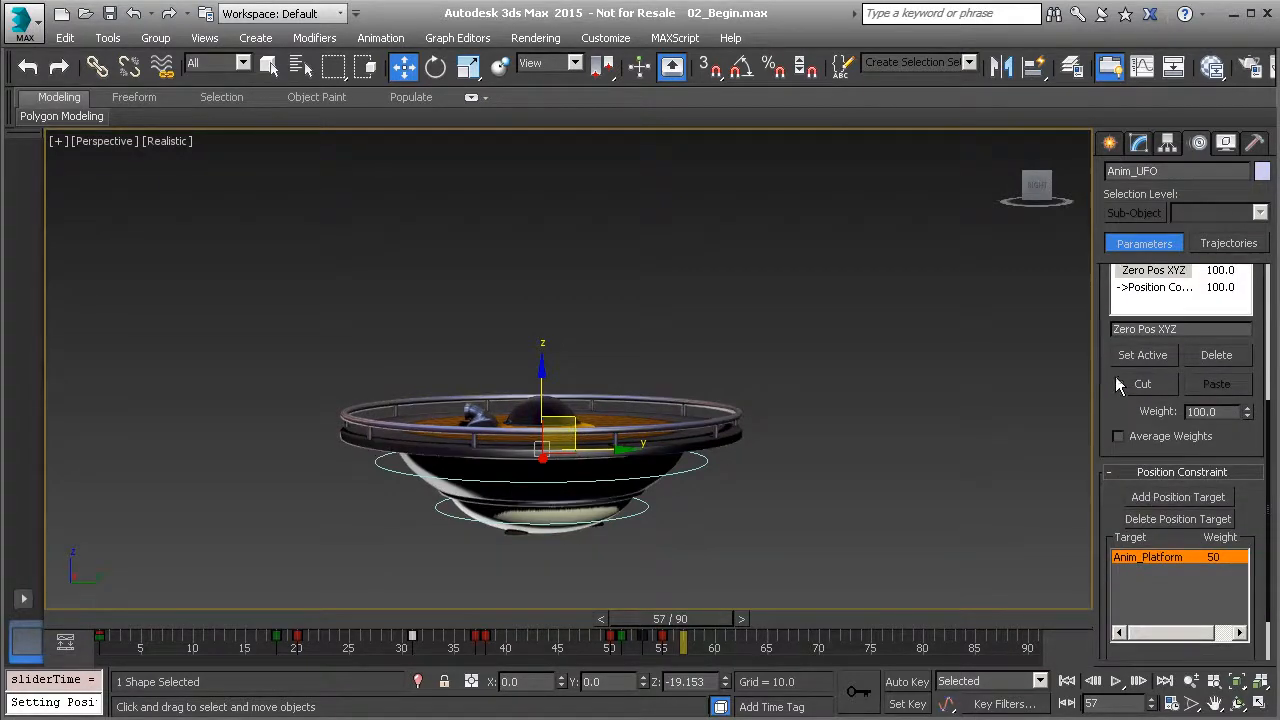
left_click_drag(1106, 340, 1113, 531)
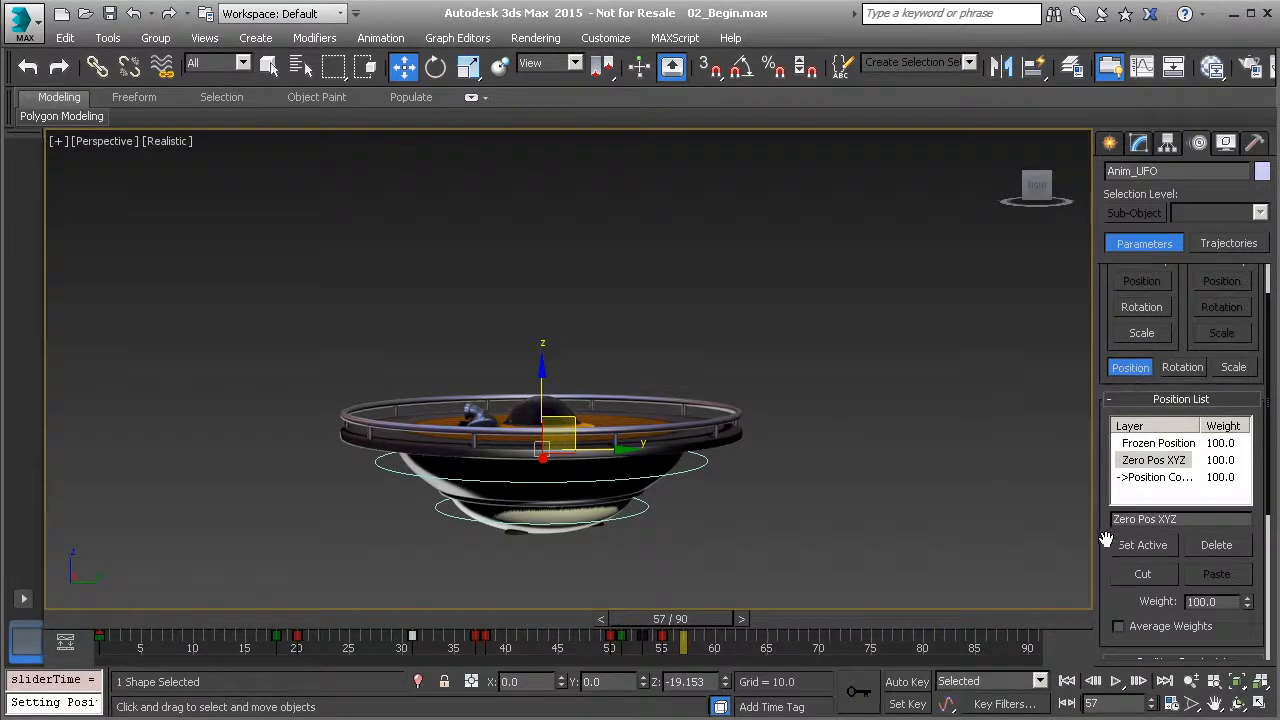
left_click_drag(1109, 534, 1110, 281)
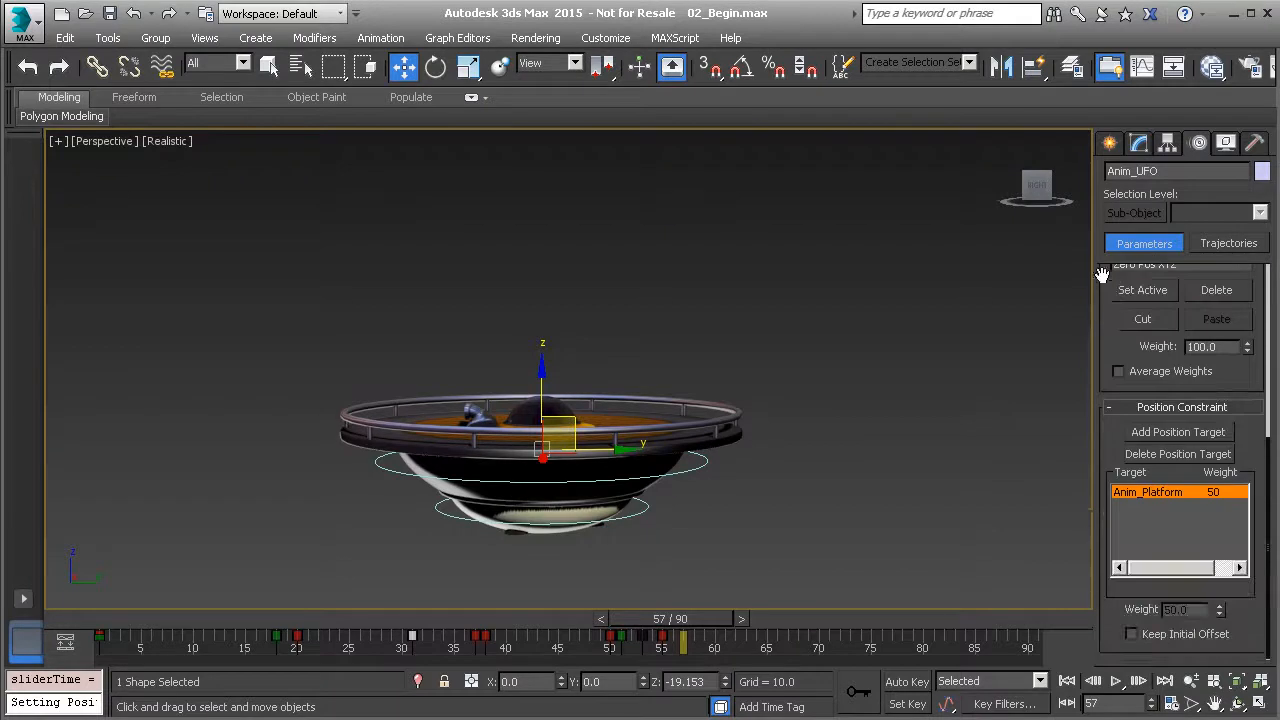
left_click(1141, 637)
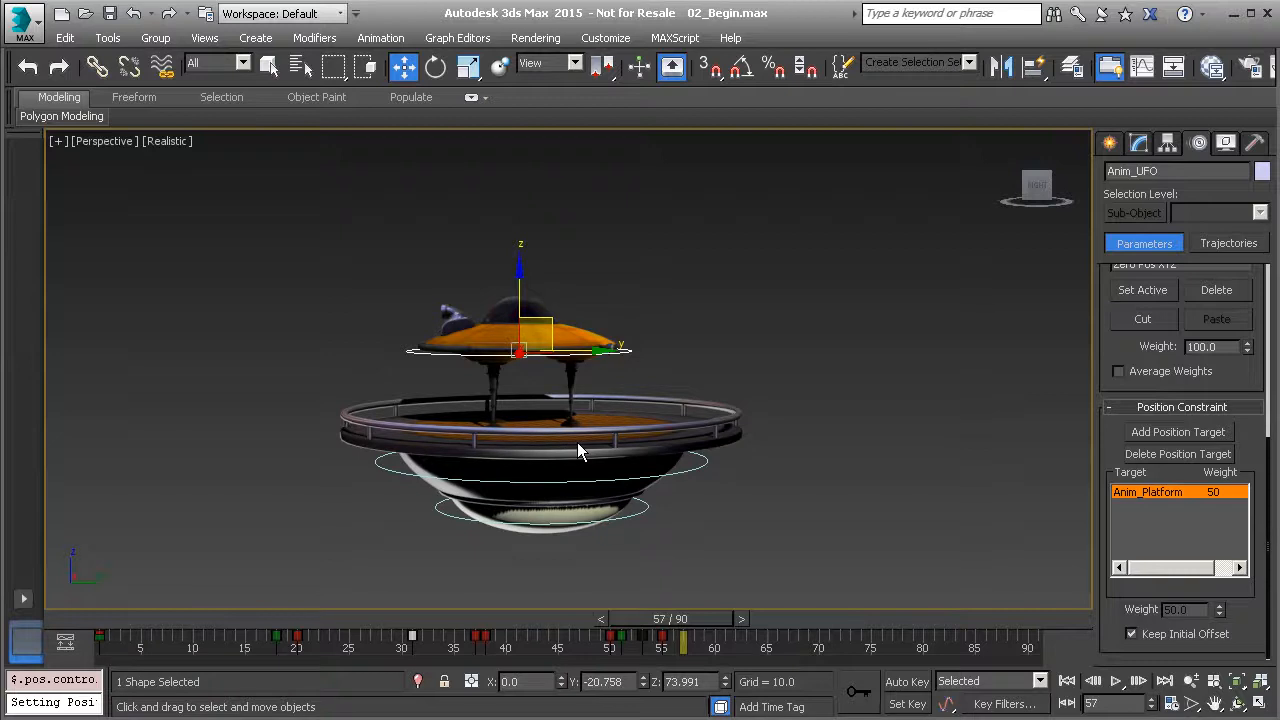
Scrub past the landing to check how the UFO follows the platform, and return to frame 57.
left_click_drag(678, 619, 745, 640)
left_click_drag(822, 652, 682, 598)
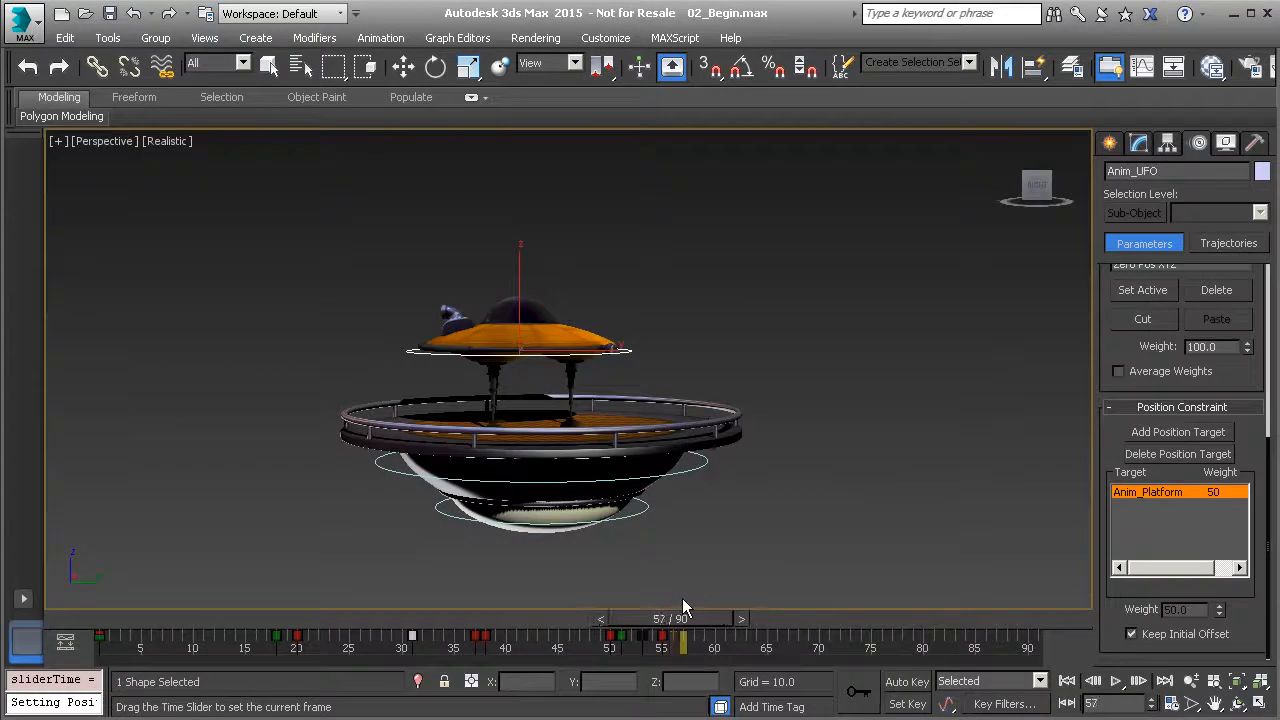
key("w")
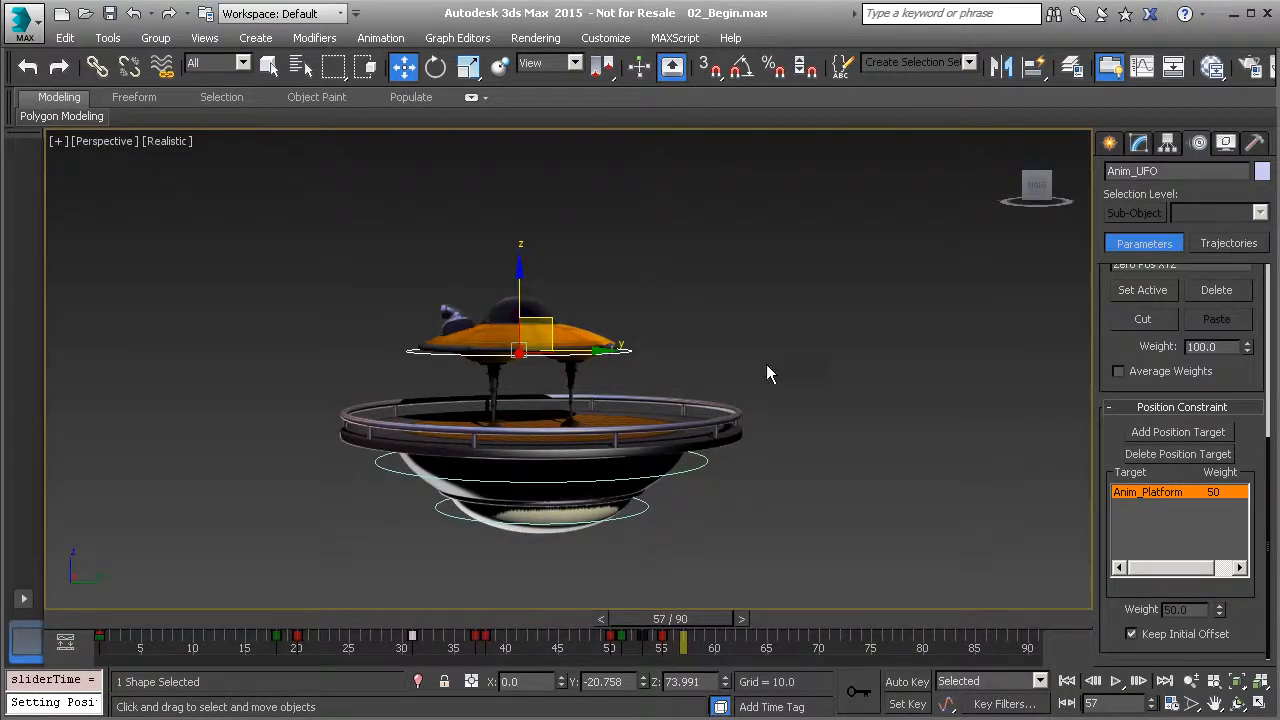
Apply an Orientation Constraint to the Anim_UFO control with the Anim_Platform control as its target.
scroll(1108, 455, "up", 3)
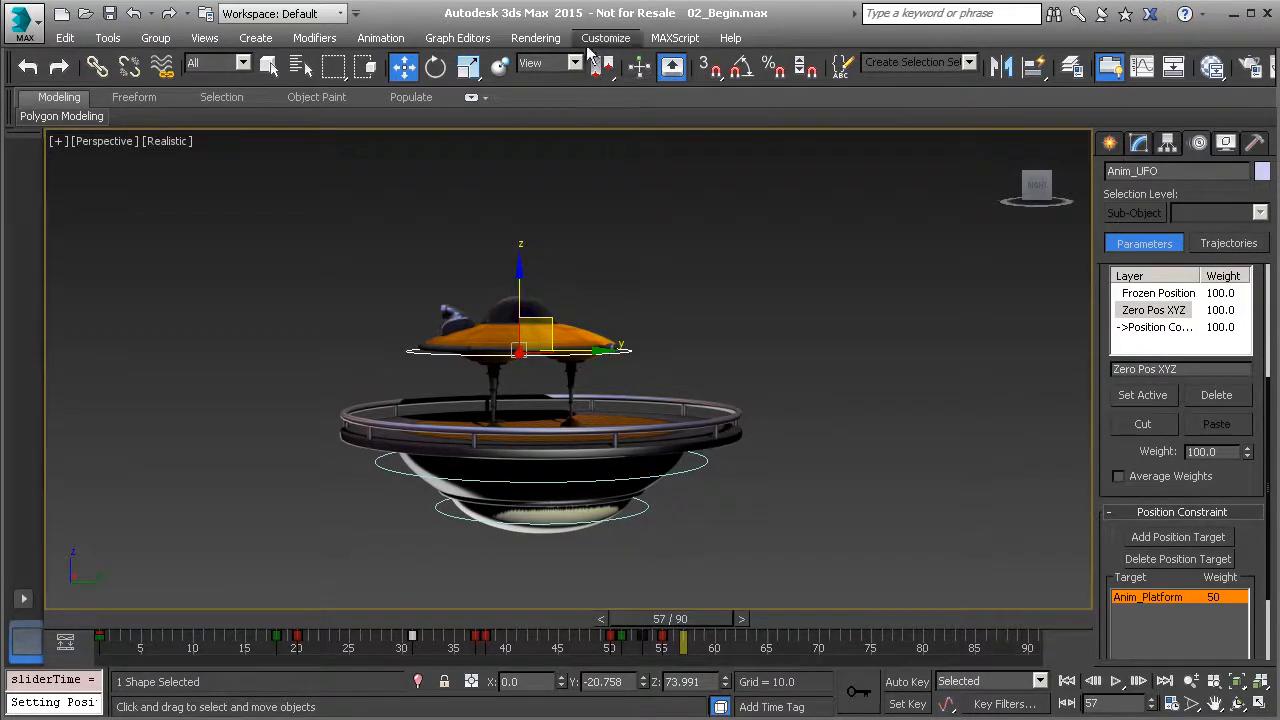
left_click(396, 39)
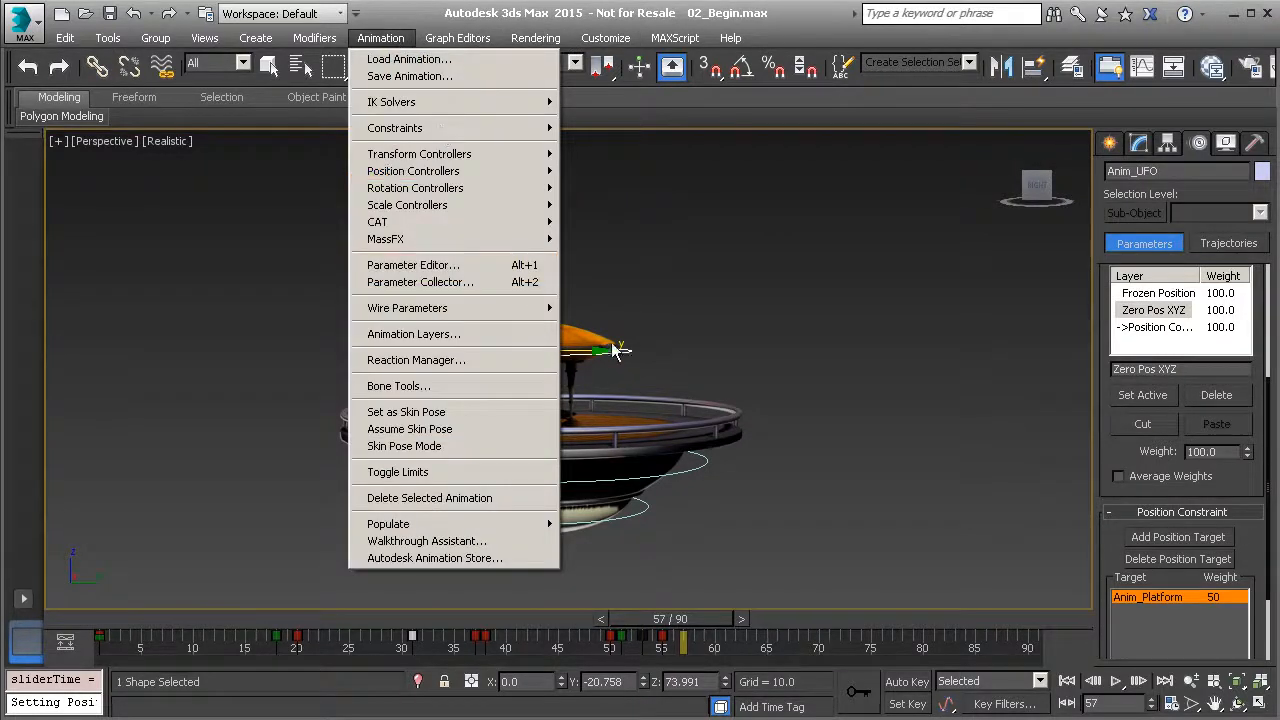
mouse_move(529, 128)
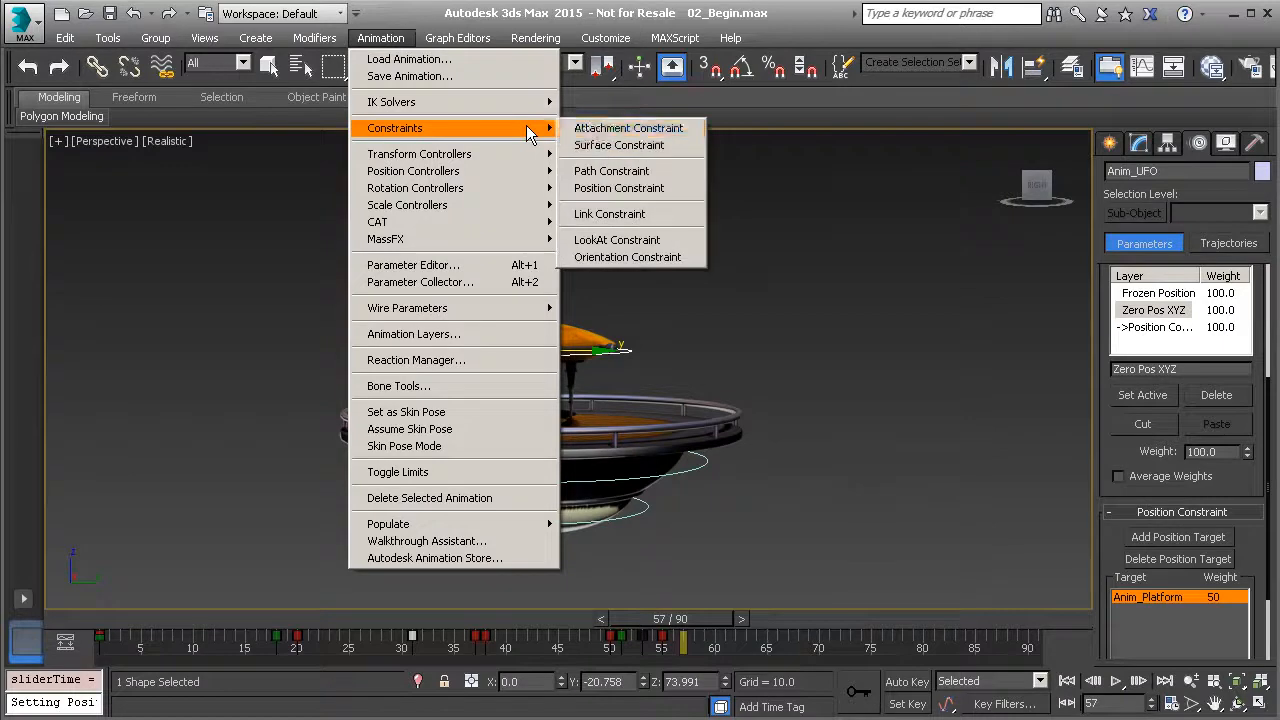
left_click(622, 262)
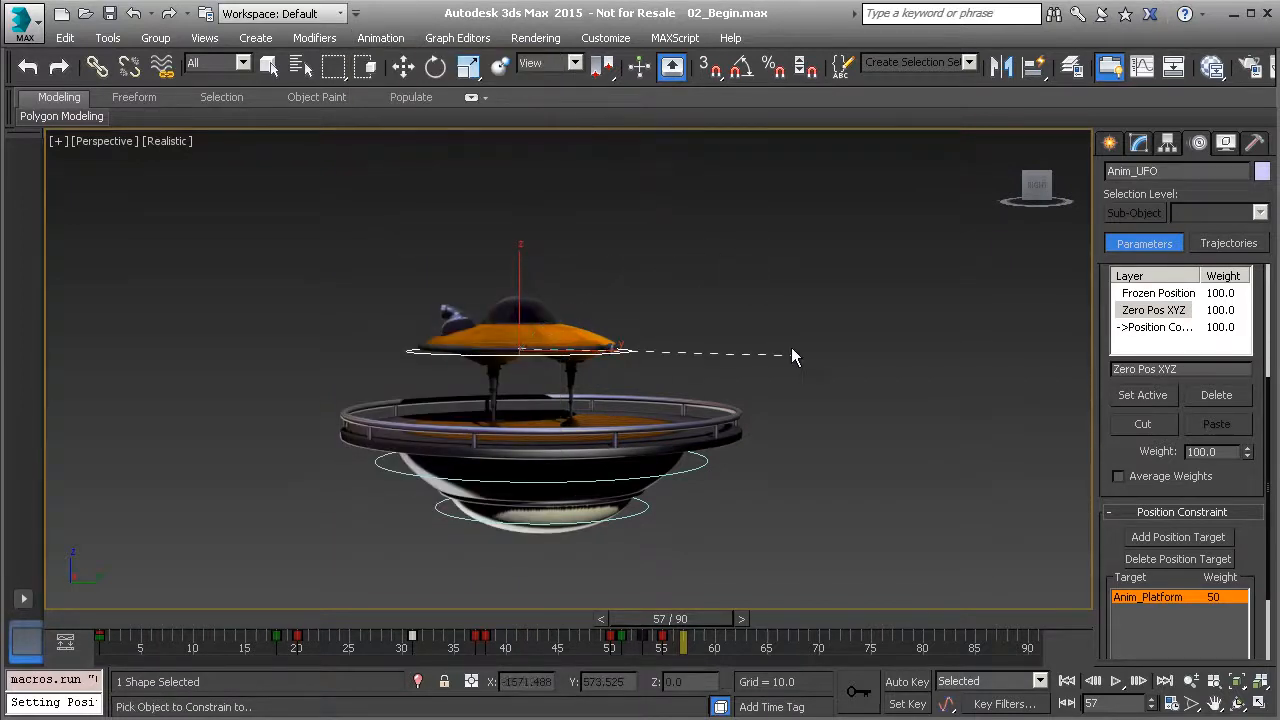
left_click(697, 467)
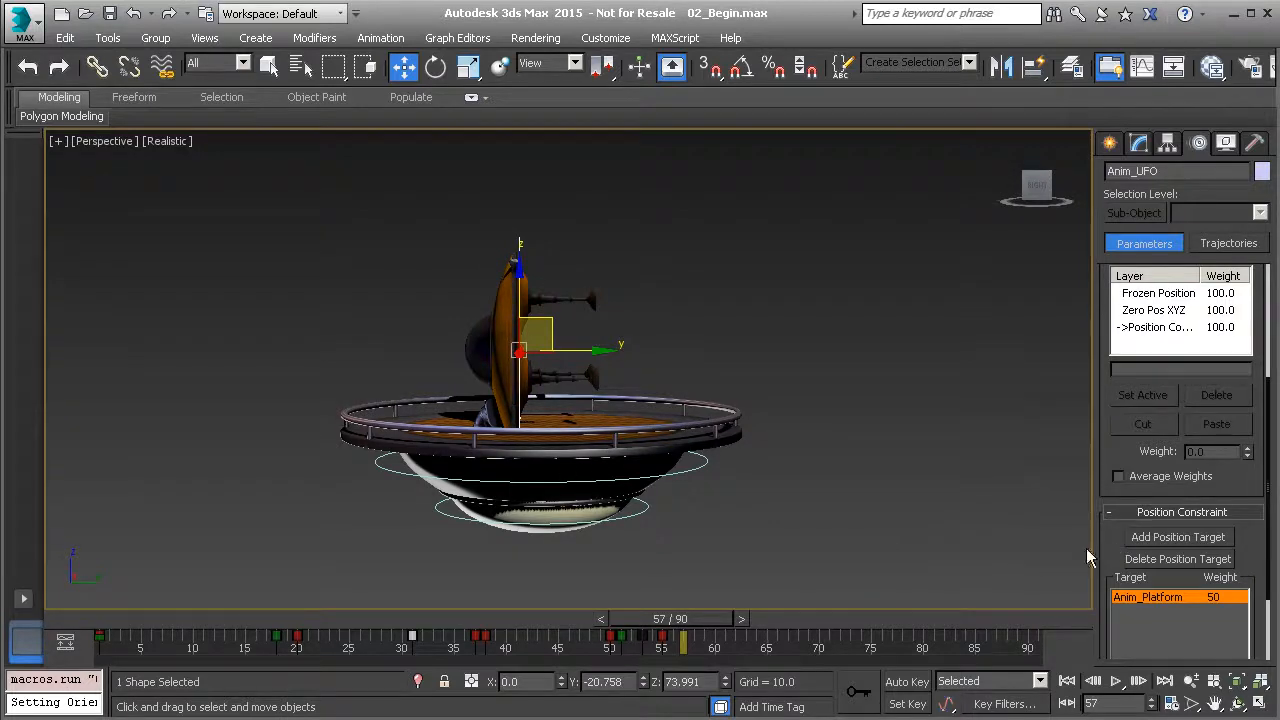
Enable Keep Initial Offset for the UFO's Orientation Constraint to Anim_Platform.
left_click_drag(1108, 543, 1138, 289)
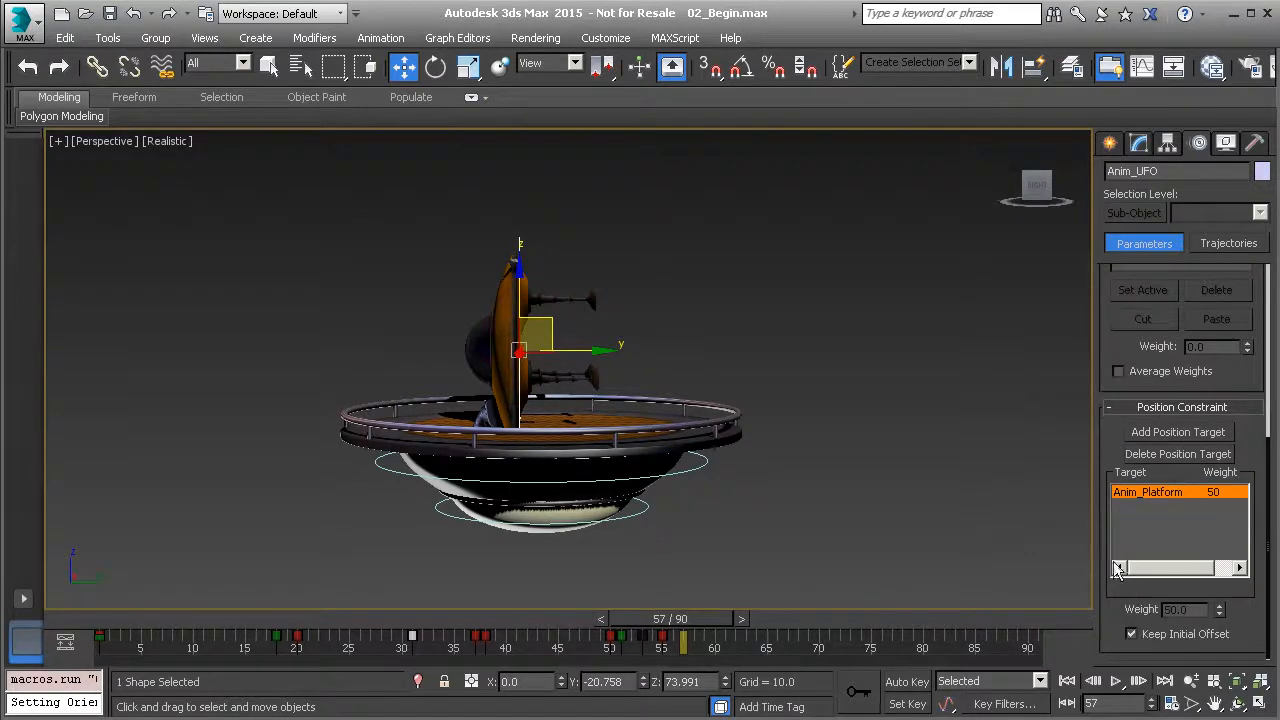
left_click_drag(1109, 363, 1086, 121)
left_click(1176, 315)
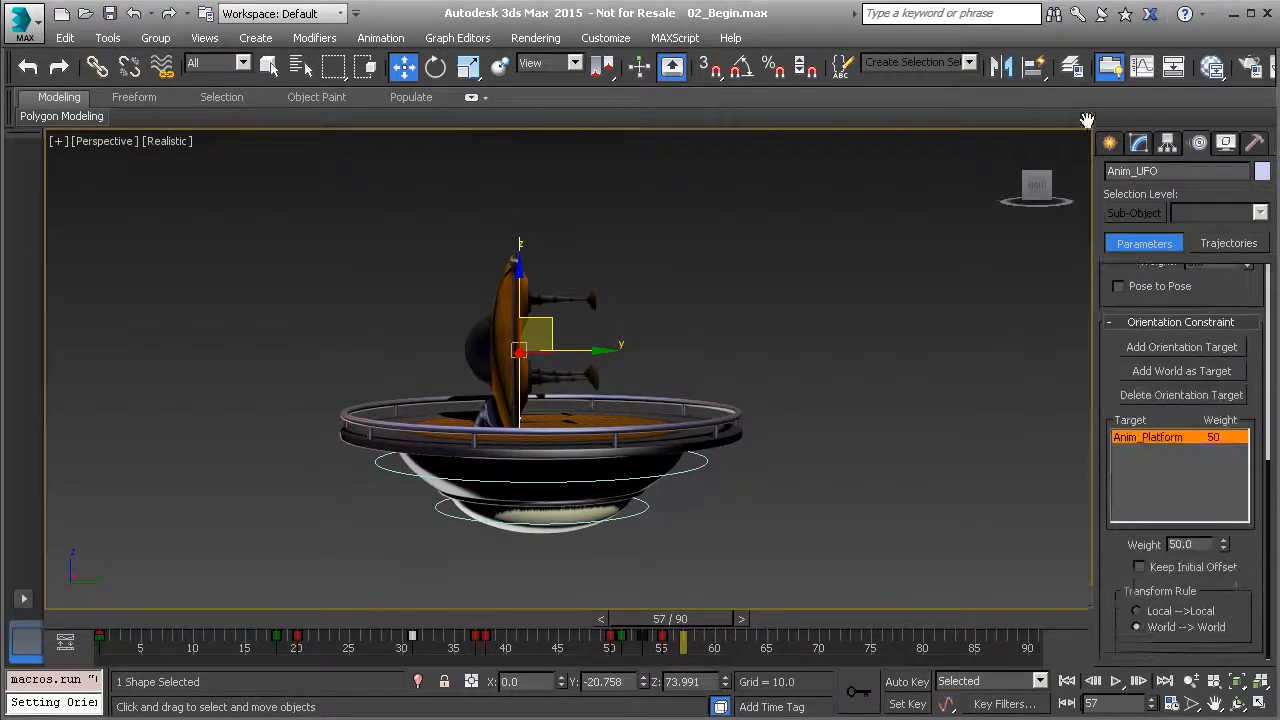
left_click(1139, 567)
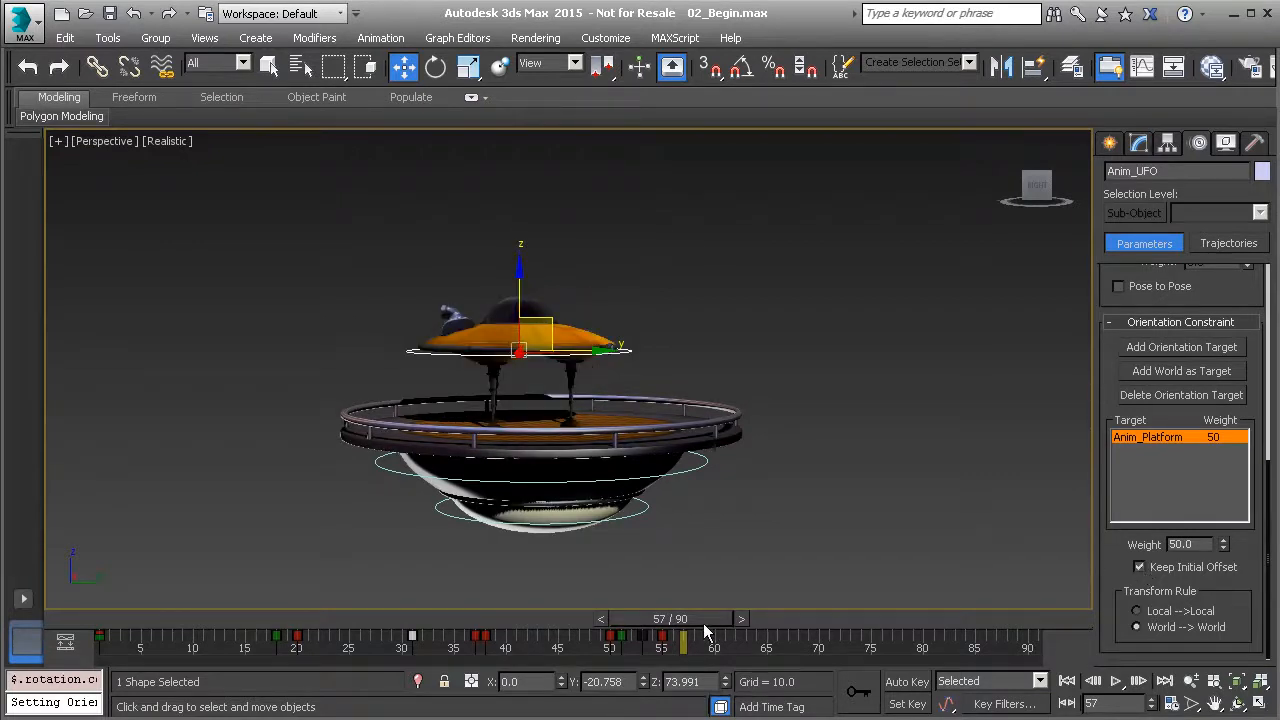
Select the Orientation Constraint layer in the Anim_UFO control's Rotation List with the time at frame 57.
left_click_drag(594, 608, 709, 622)
key("w")
left_click_drag(1116, 335, 1126, 645)
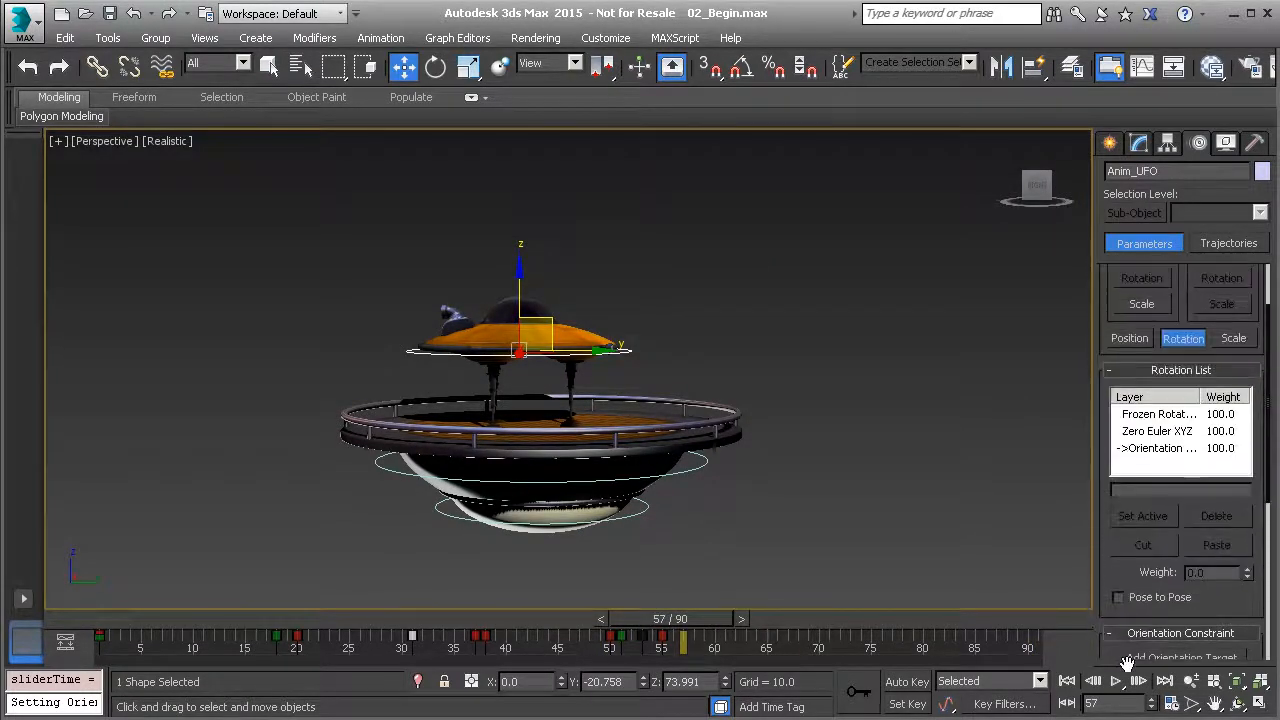
left_click(1190, 456)
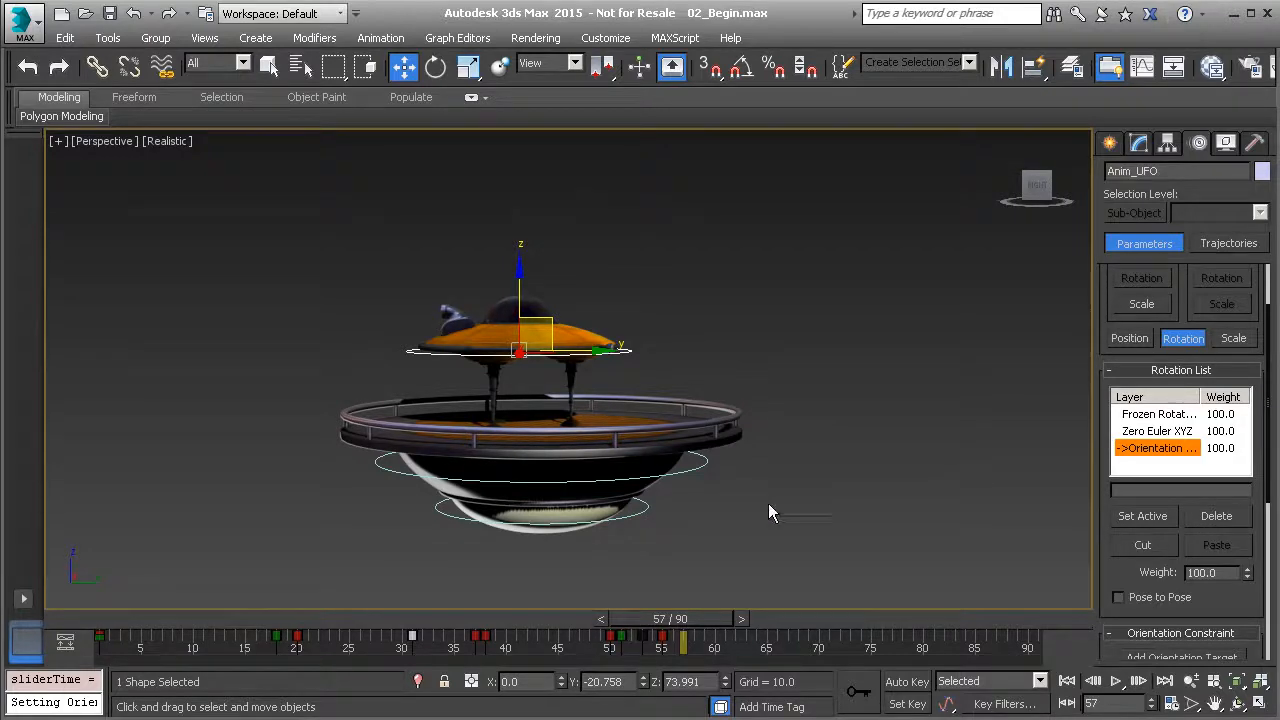
Open the Curve Editor for Anim_UFO and display only the Position Constraint's weight curve.
right_click(710, 270)
left_click(814, 424)
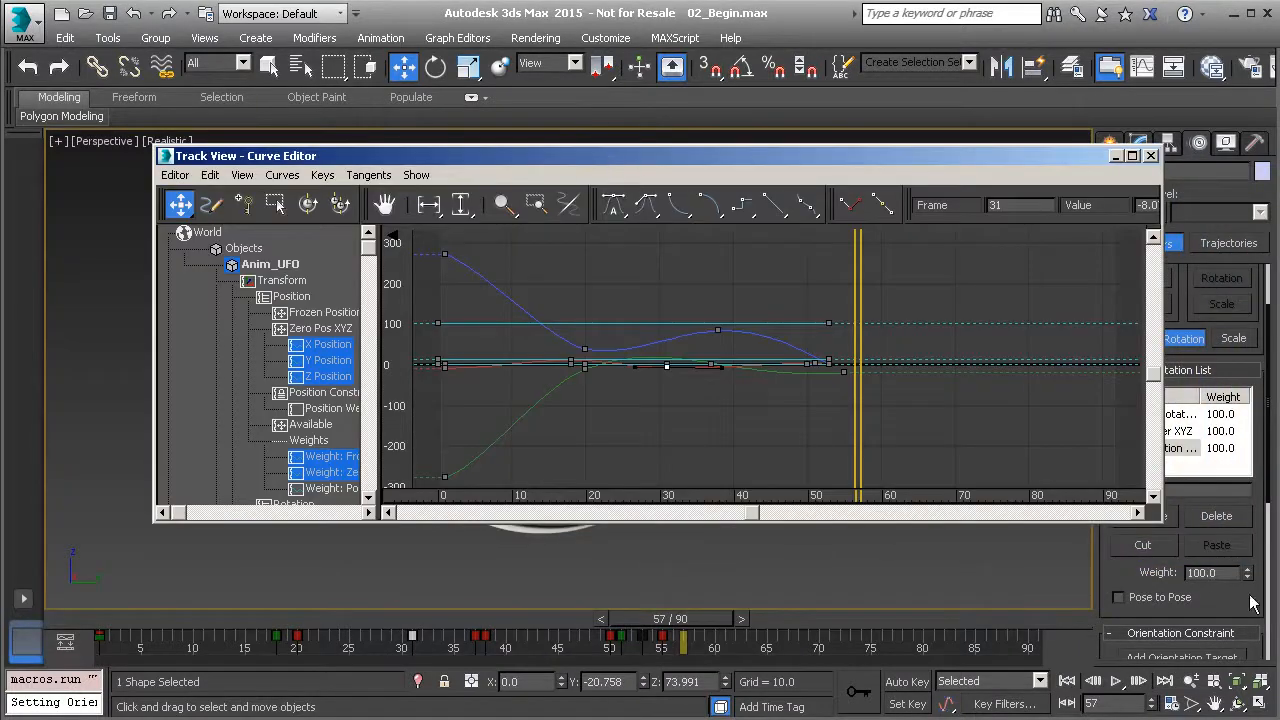
left_click_drag(1160, 521, 1075, 455)
left_click_drag(288, 401, 220, 272)
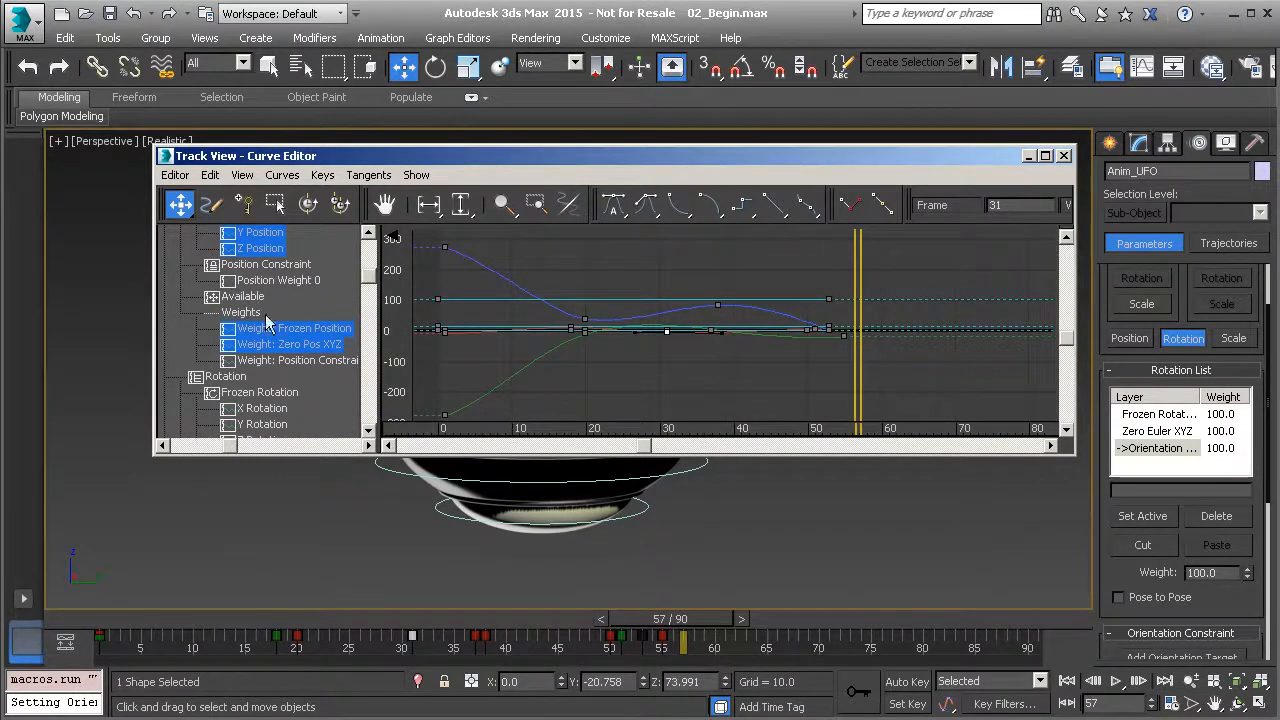
mouse_move(289, 306)
left_mouse_down()
mouse_move(280, 370)
mouse_move(281, 312)
left_mouse_up()
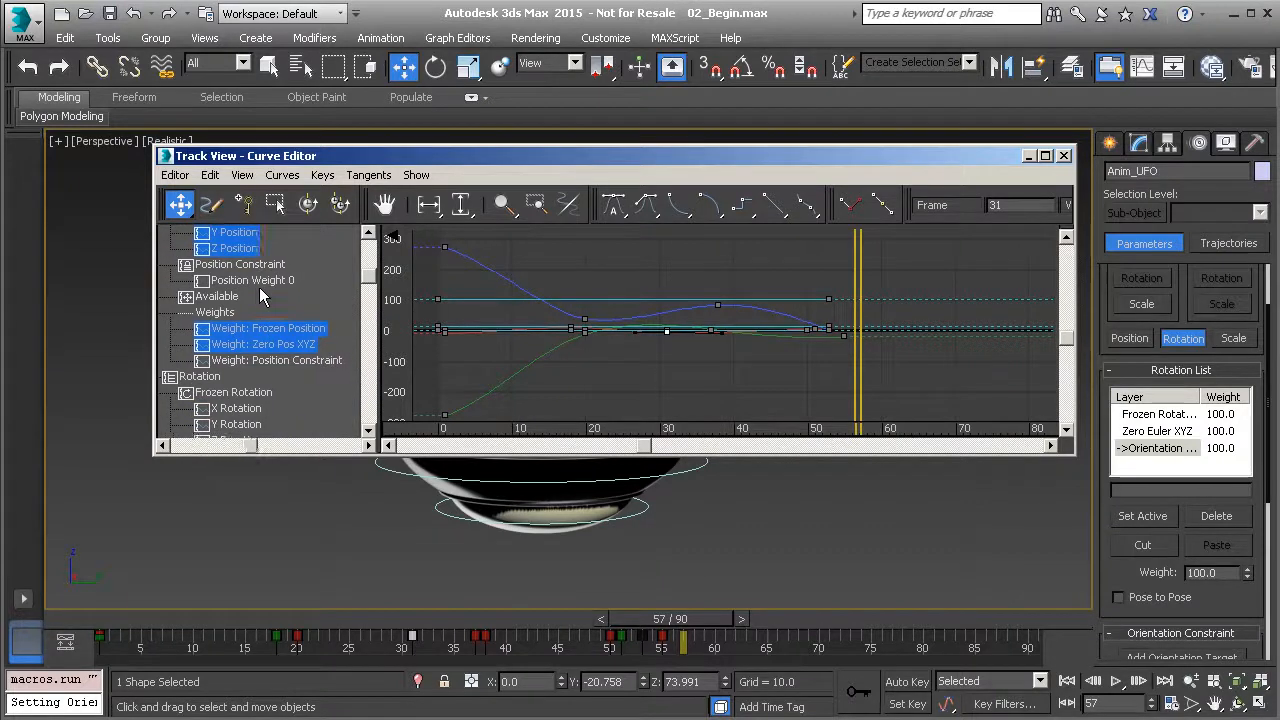
left_click(281, 362)
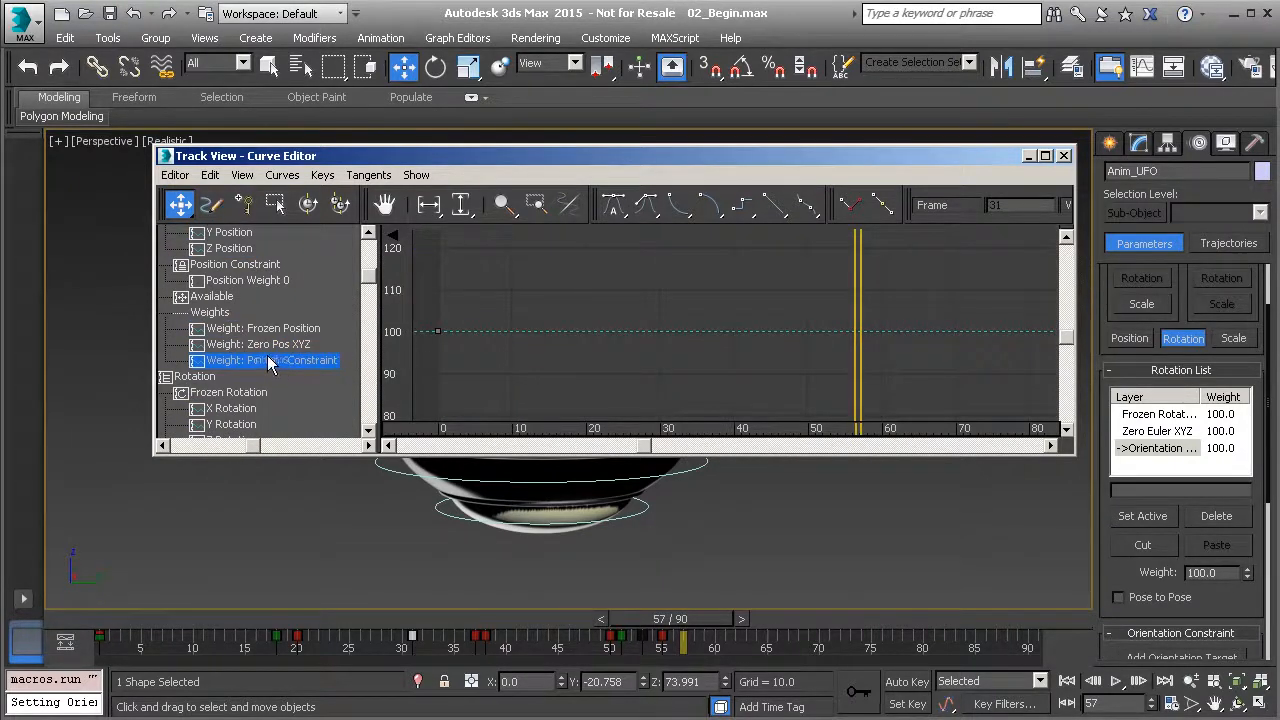
left_click_drag(243, 370, 243, 337)
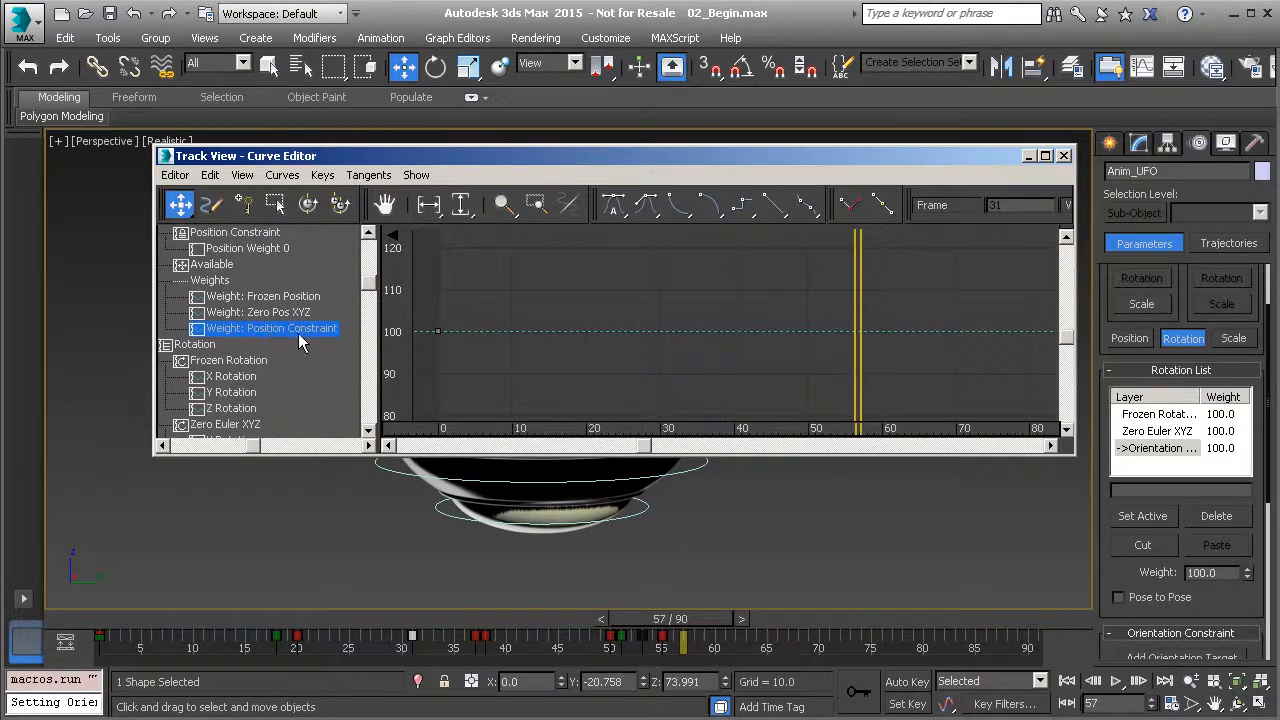
Add keys at frames 57 and 54 to the UFO's Position Constraint weight curve.
right_click(752, 352)
left_click(789, 381)
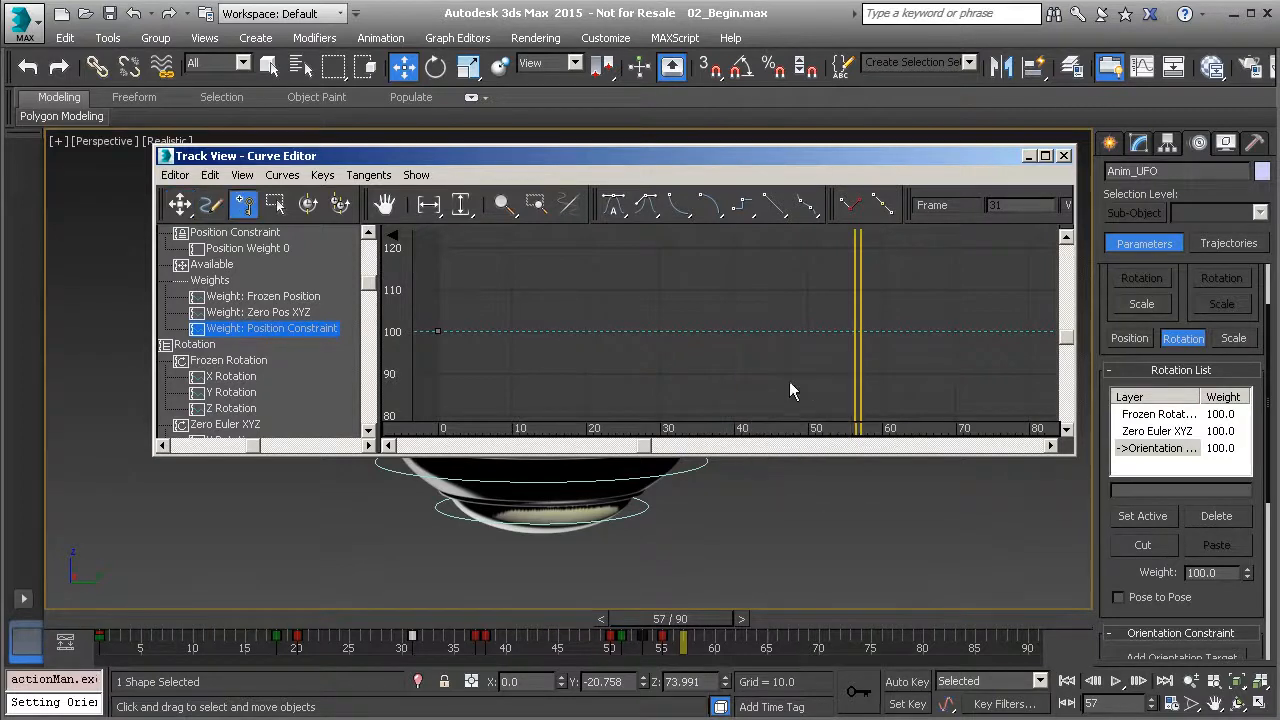
left_click(858, 332)
left_click_drag(640, 453, 684, 453)
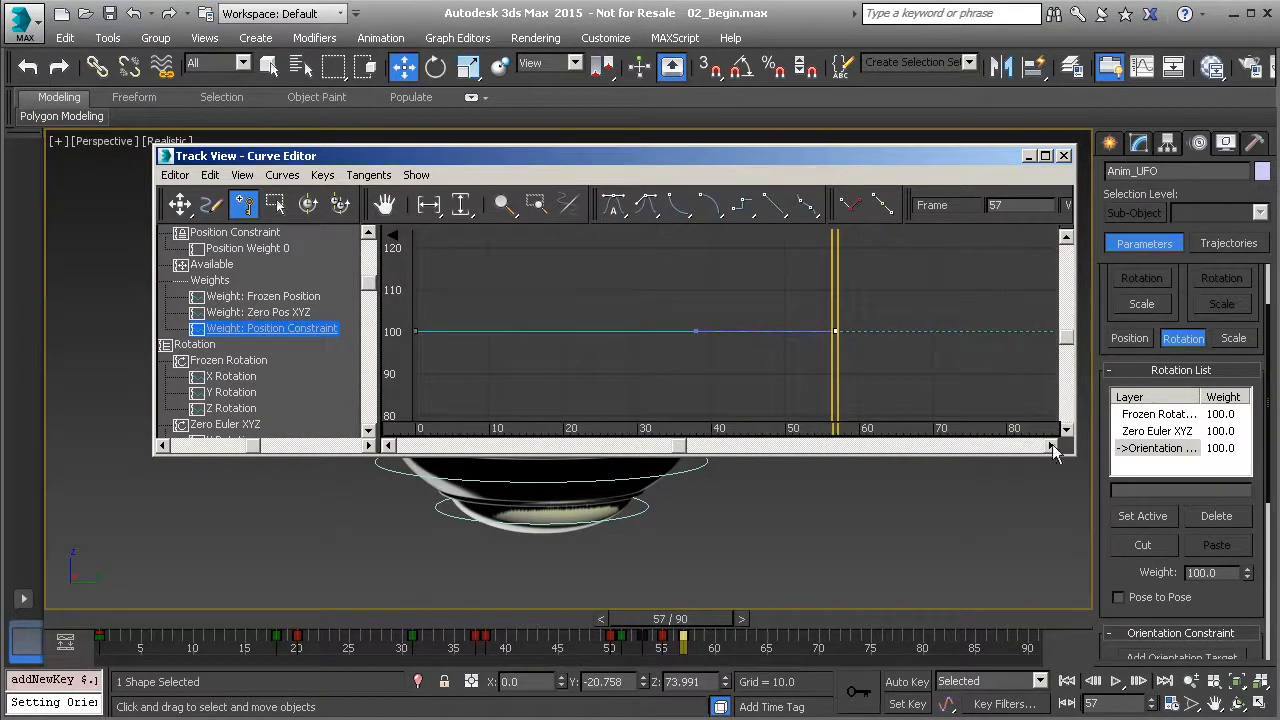
left_click_drag(1072, 452, 1182, 464)
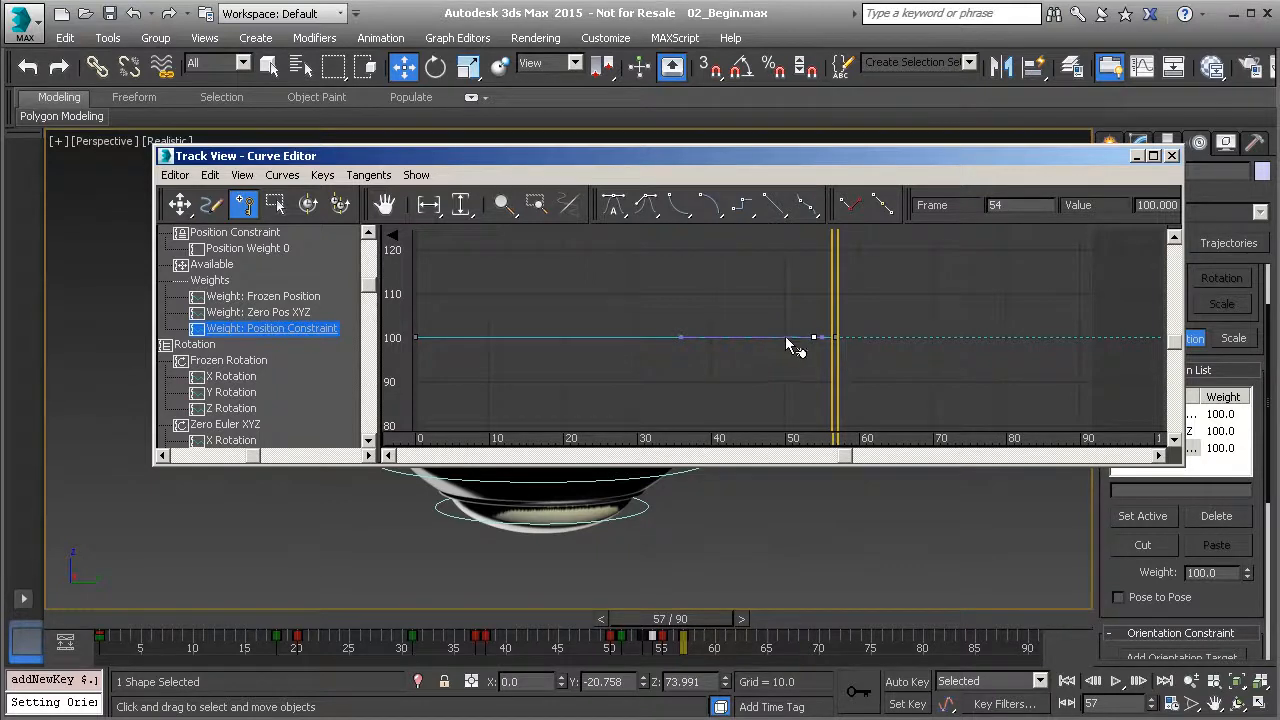
Set the Position Constraint weight key at frame 54 to 0 and minimize the Curve Editor.
right_click(783, 303)
left_click(806, 316)
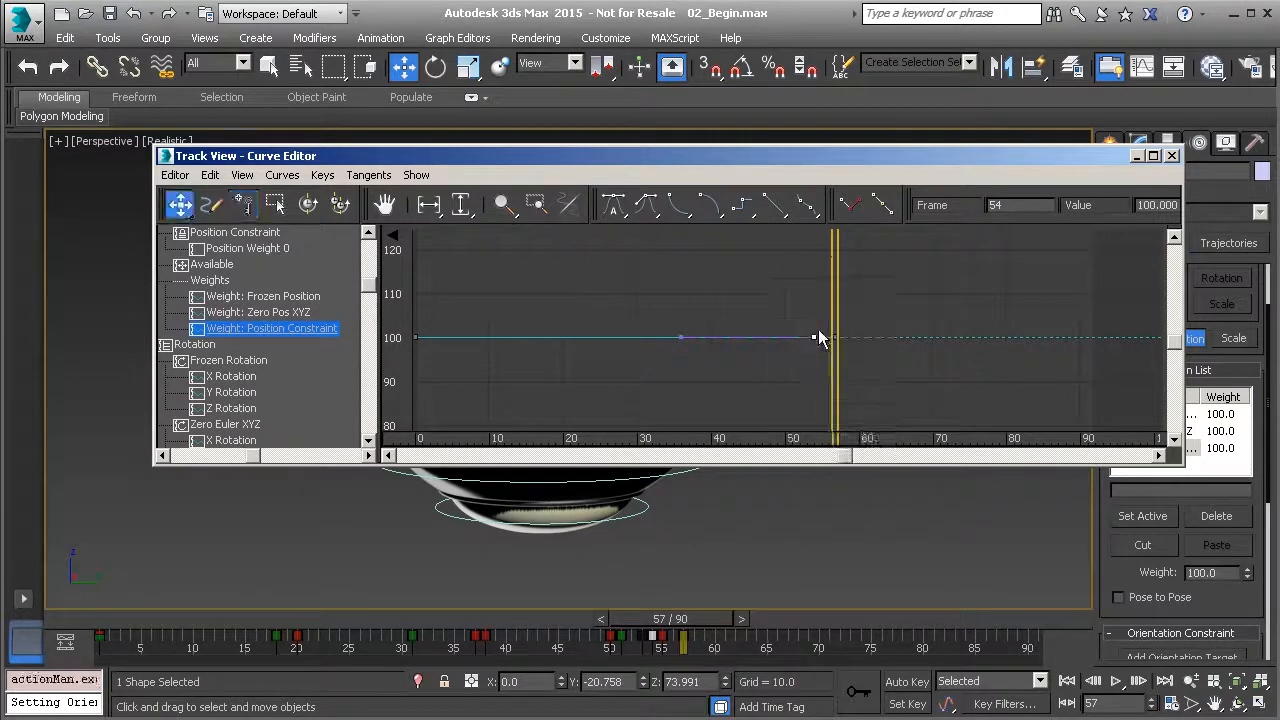
left_click(1147, 208)
type("0")
key("Return")
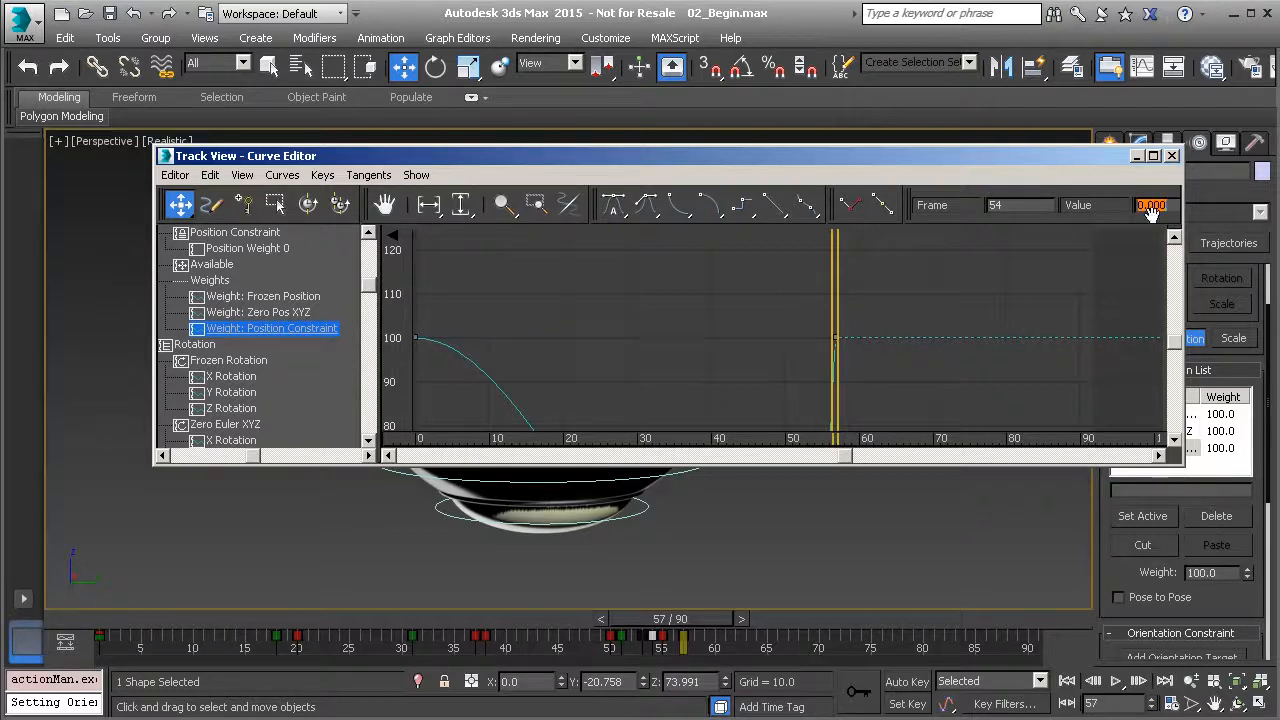
left_click(1136, 156)
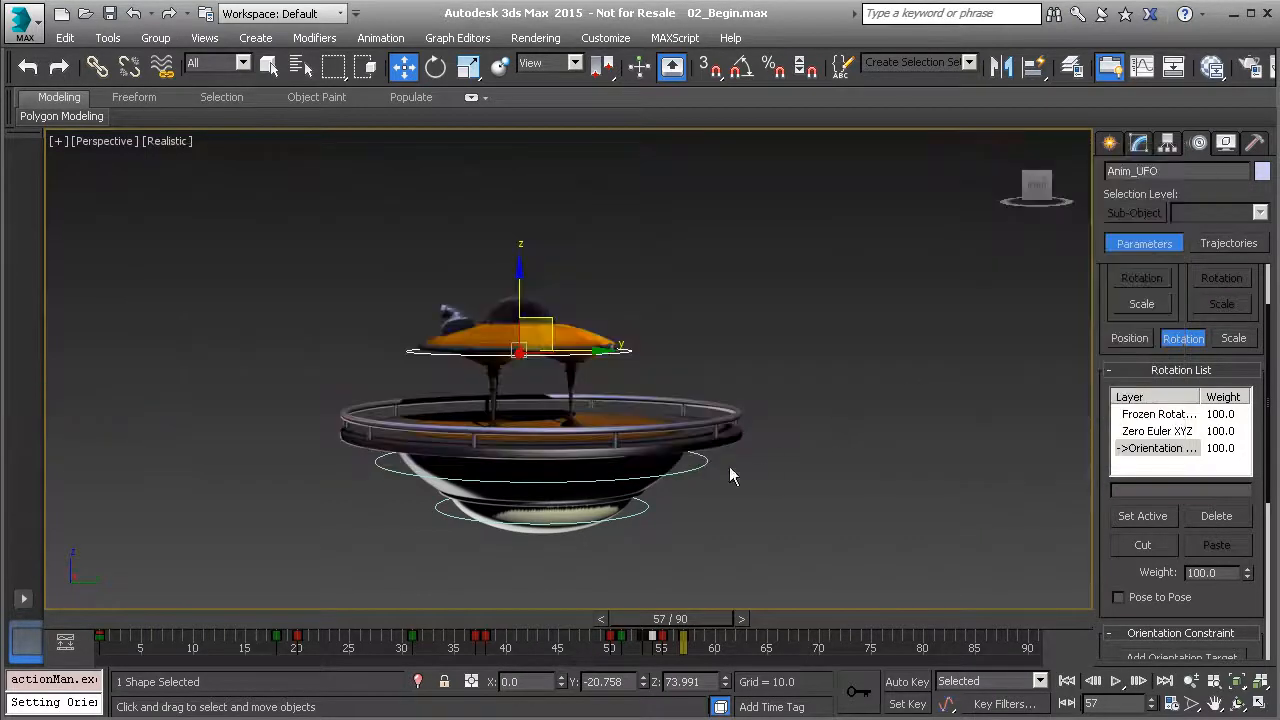
Play back the animation to check the UFO's motion before and after landing.
scroll(777, 503, "down", 4)
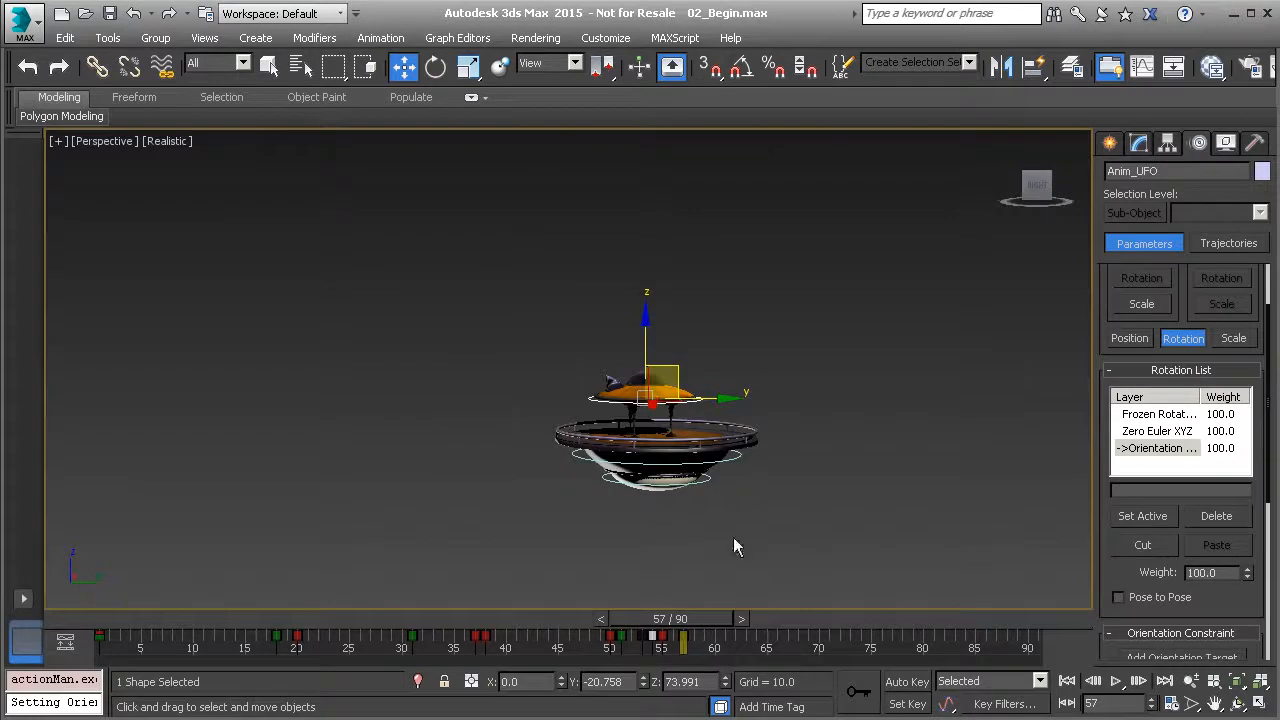
left_click(1115, 682)
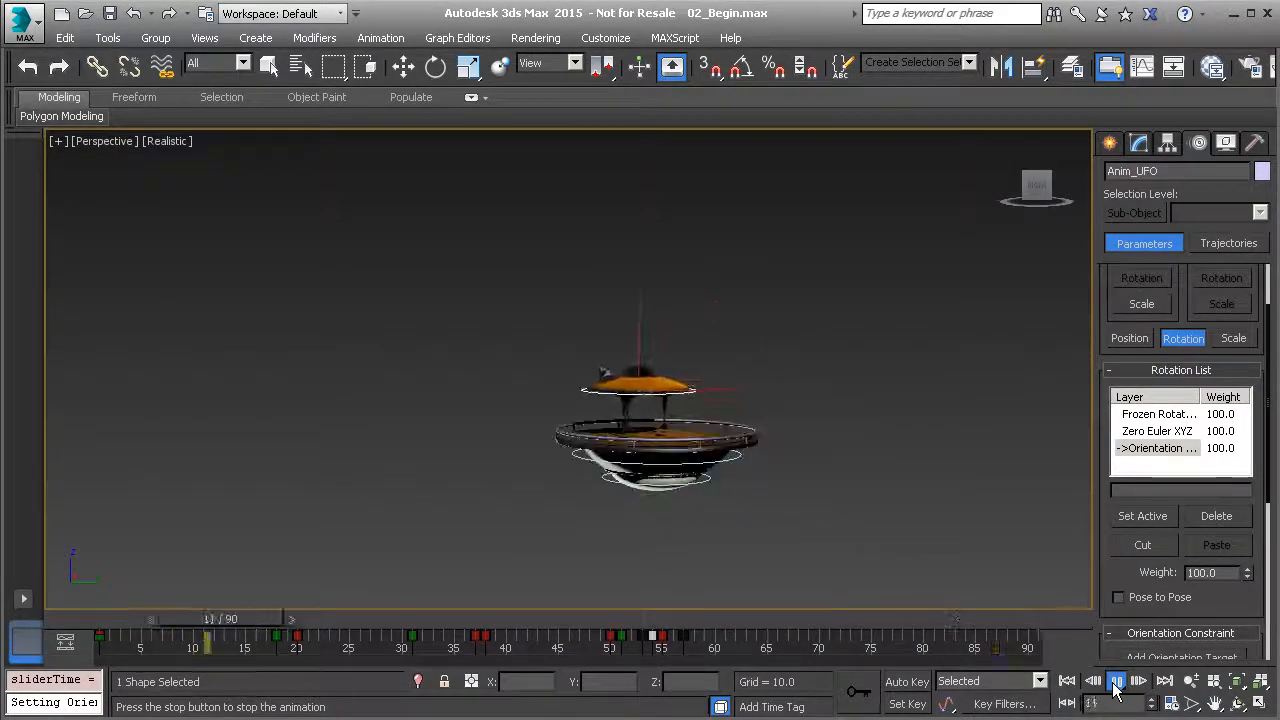
left_click(1116, 682)
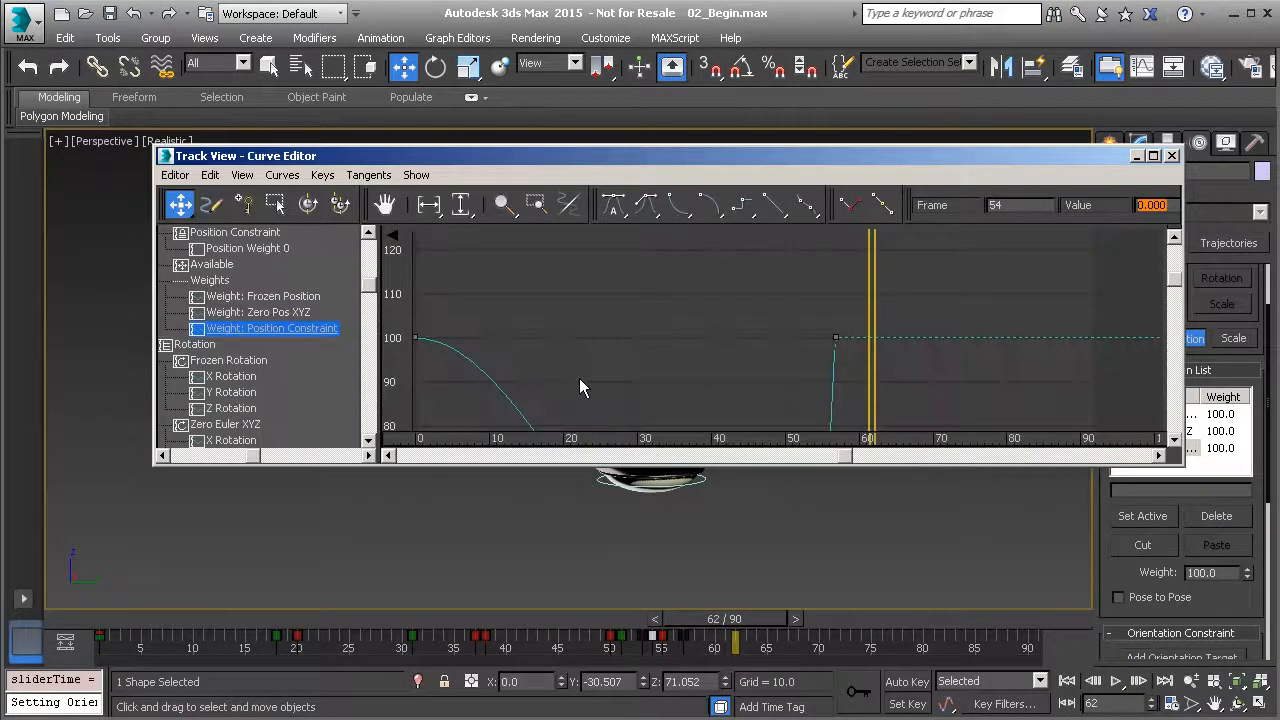
Set the Position Constraint weight key at frame 0 to 0 and minimize the Curve Editor.
middle_click_drag(580, 380, 588, 234)
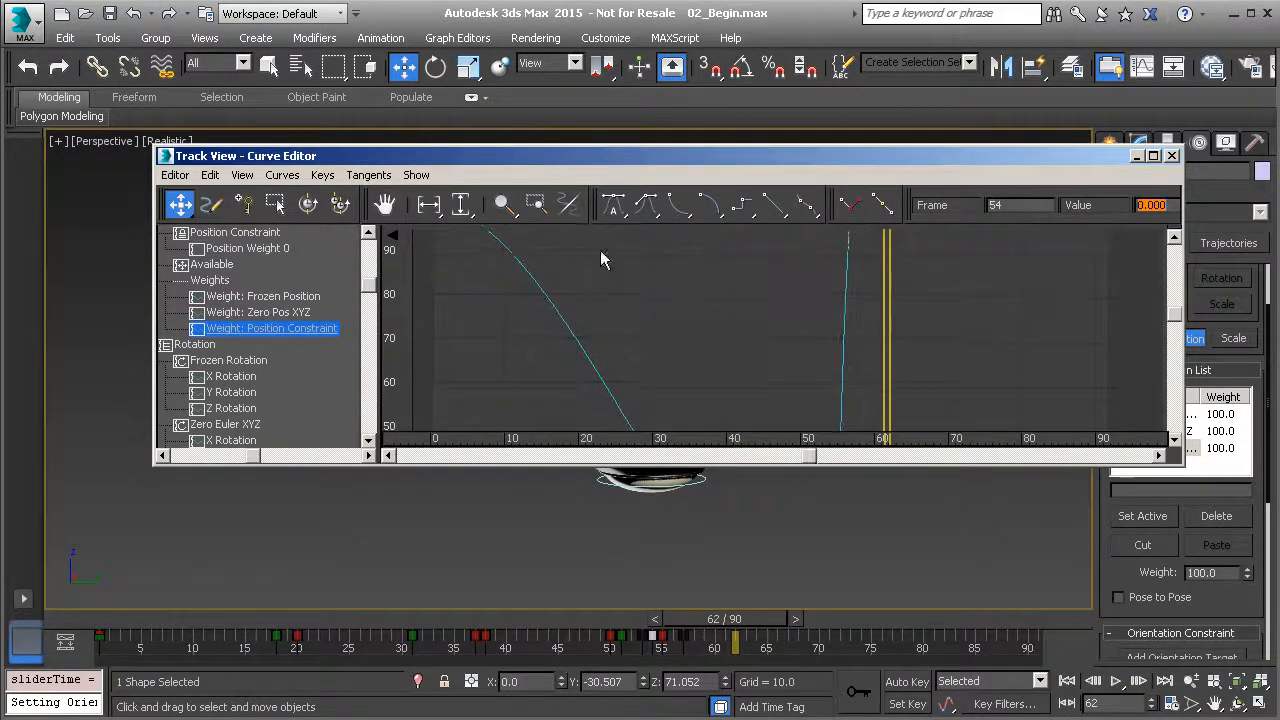
middle_click_drag(788, 312, 672, 424, "ctrl+alt")
middle_click_drag(729, 329, 750, 367, "ctrl+alt")
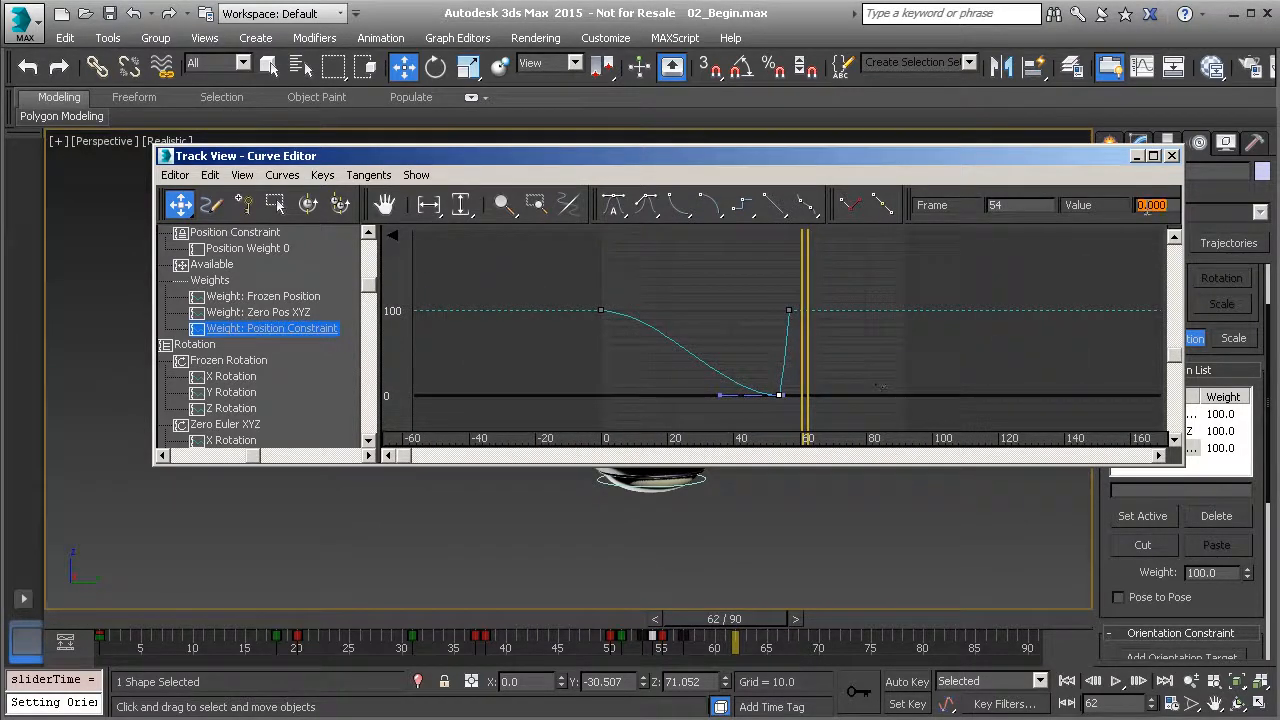
left_click_drag(625, 336, 578, 280)
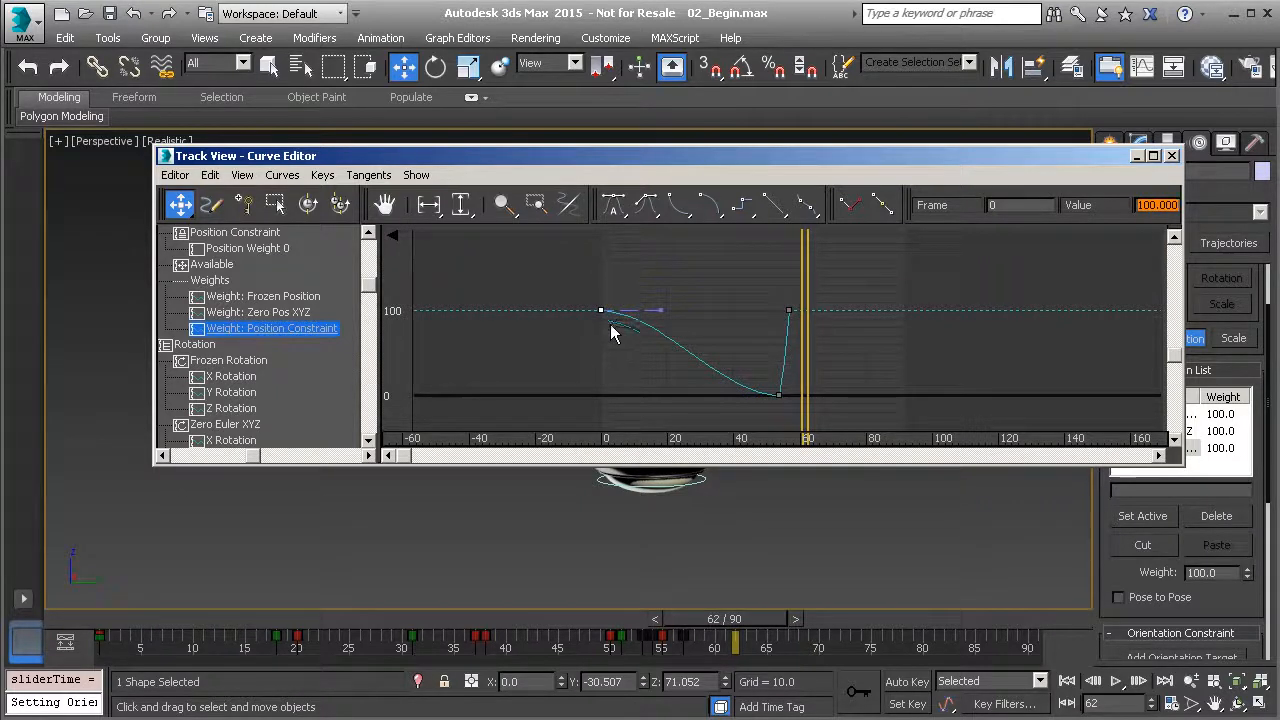
type("0")
key("Return")
left_click(1137, 156)
Play the animation from the first frame to check the UFO's flight down to the platform.
left_click(1068, 683)
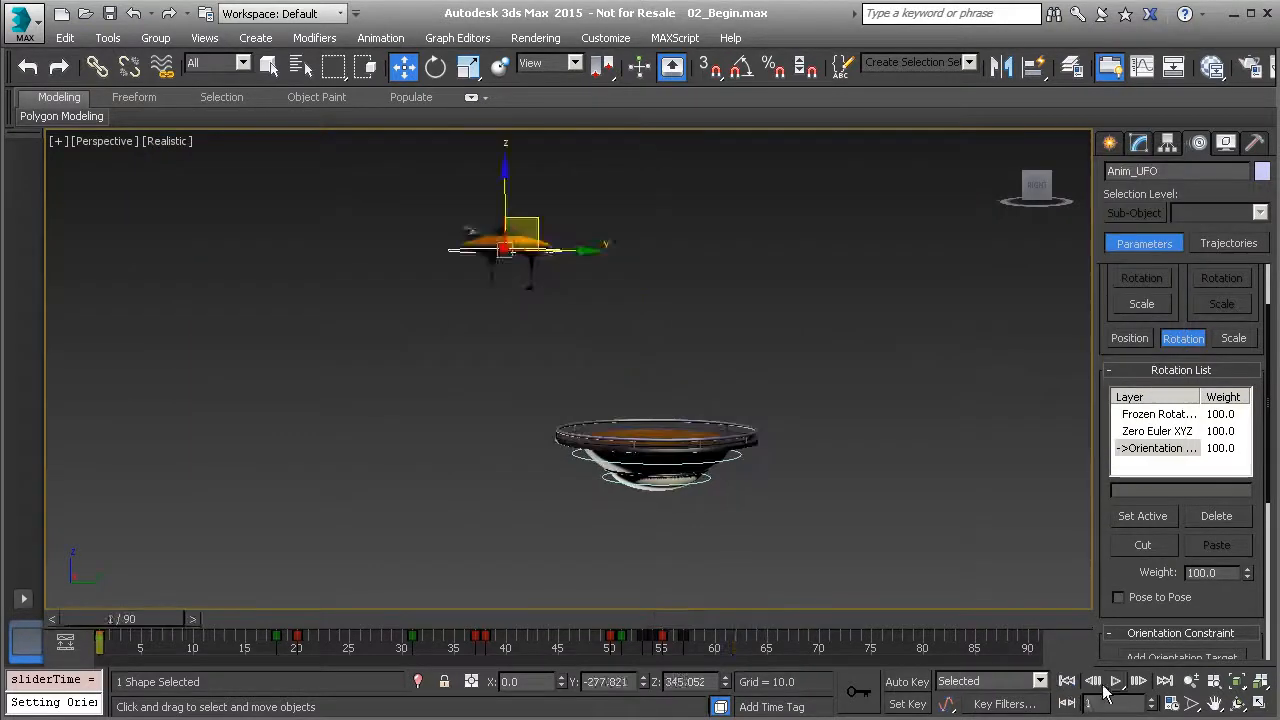
left_click(1117, 683)
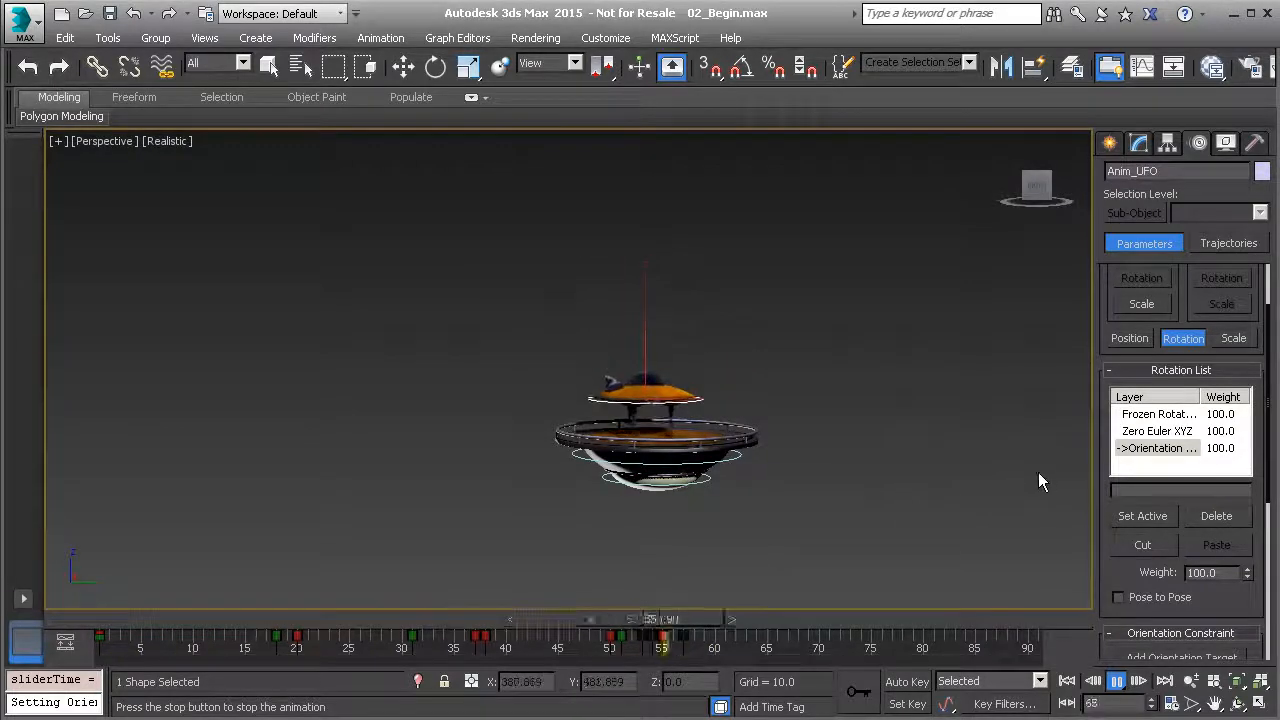
left_click(1118, 681)
Display the UFO's Orientation Constraint weight curve in the Curve Editor and move the time to frame 57.
key("w")
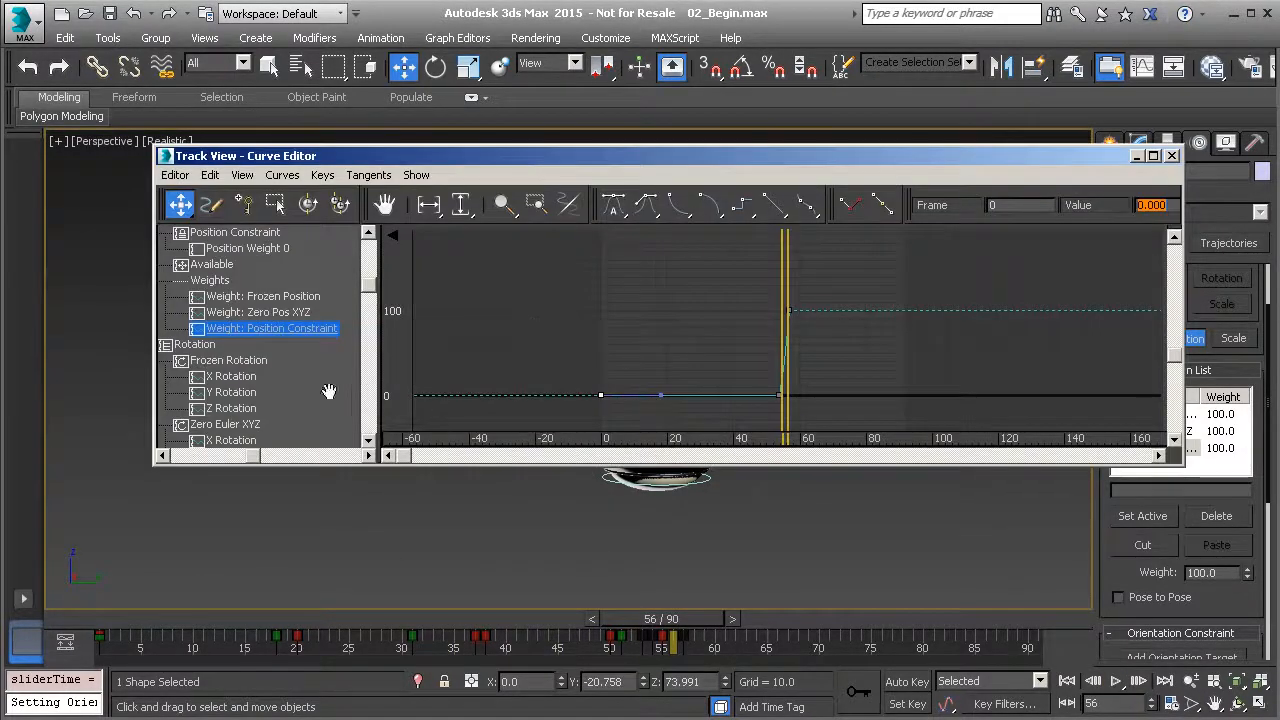
left_click_drag(329, 391, 302, 272)
left_click_drag(288, 362, 246, 308)
left_click(250, 385)
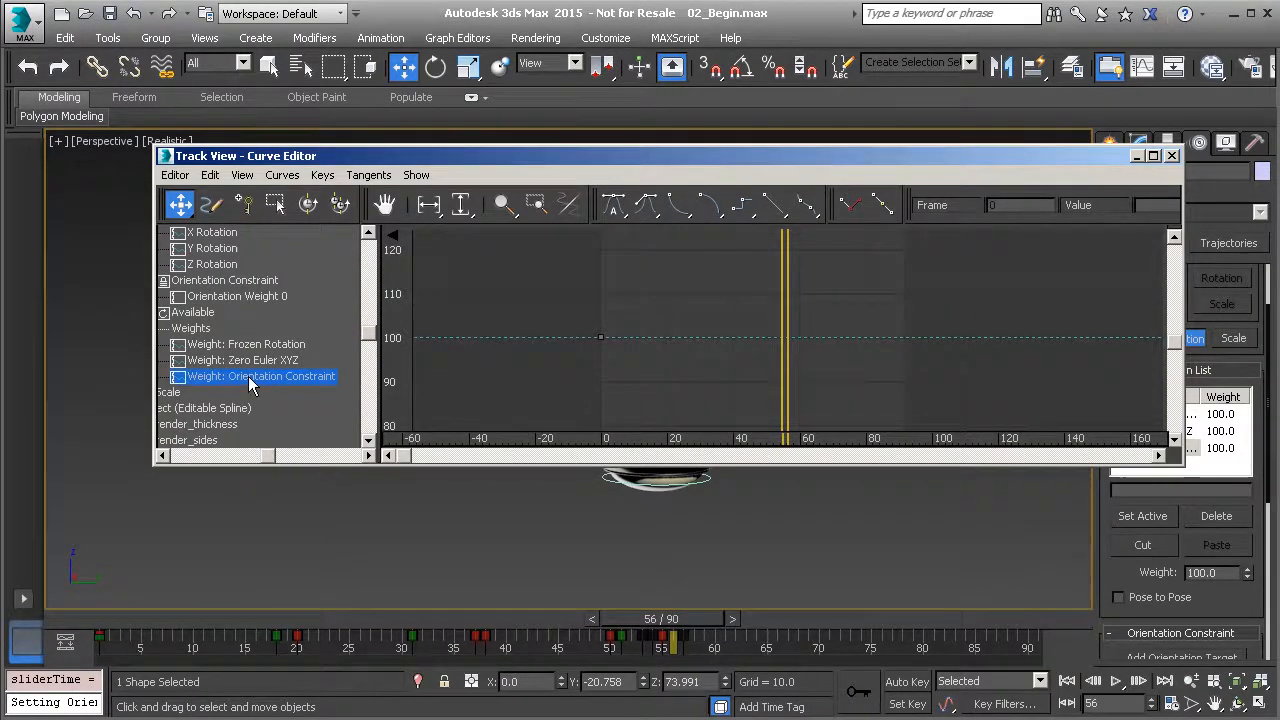
left_click_drag(689, 621, 700, 620)
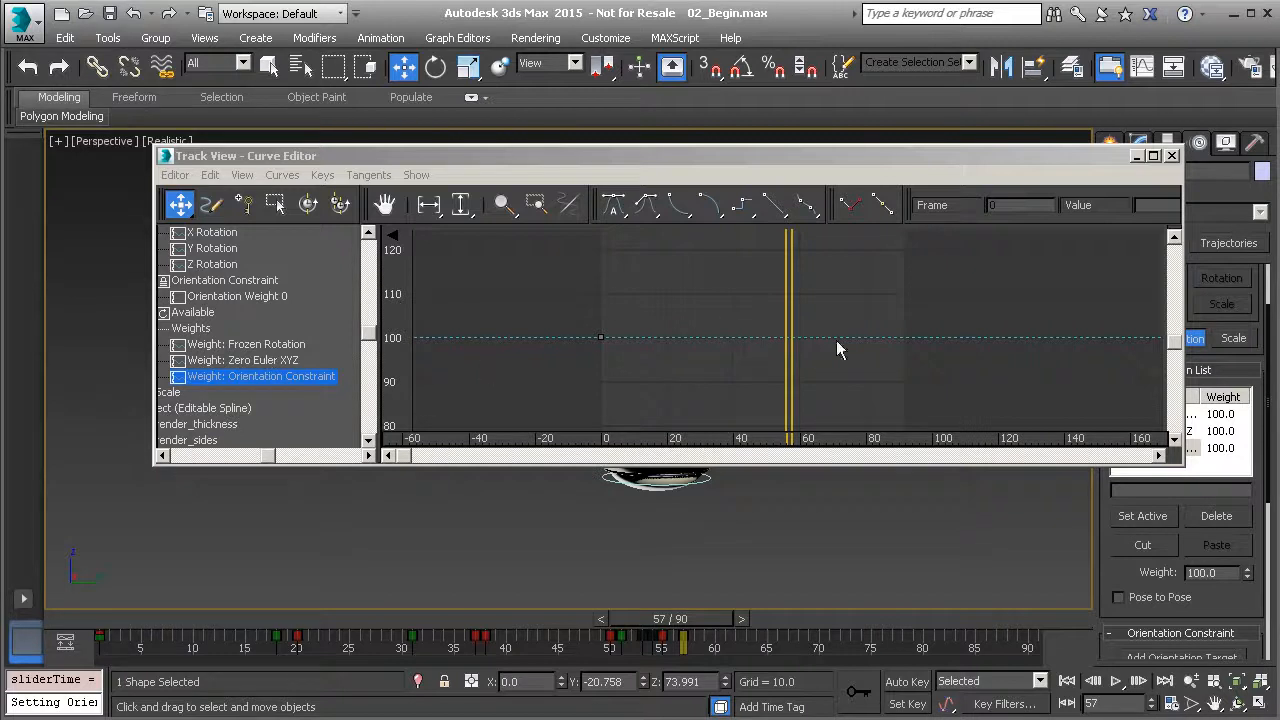
Add keys at frames 57 and 53 to the Orientation Constraint weight curve.
right_click(804, 356)
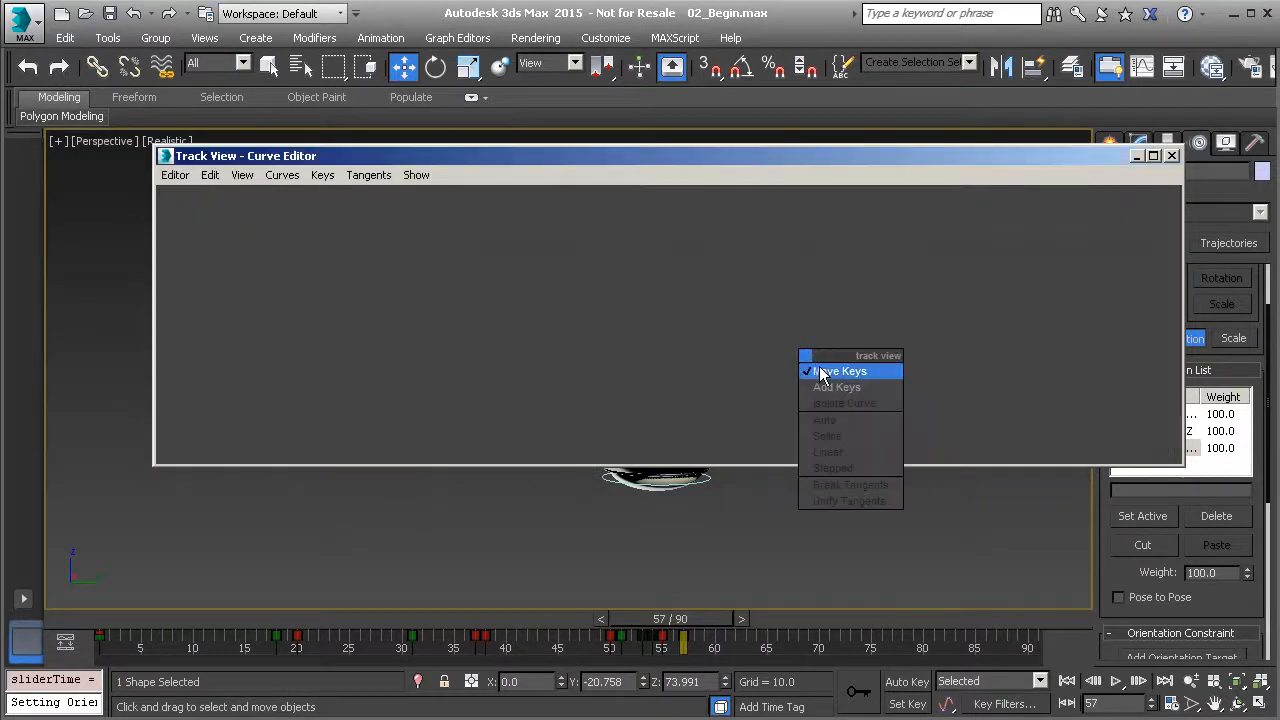
left_click(834, 387)
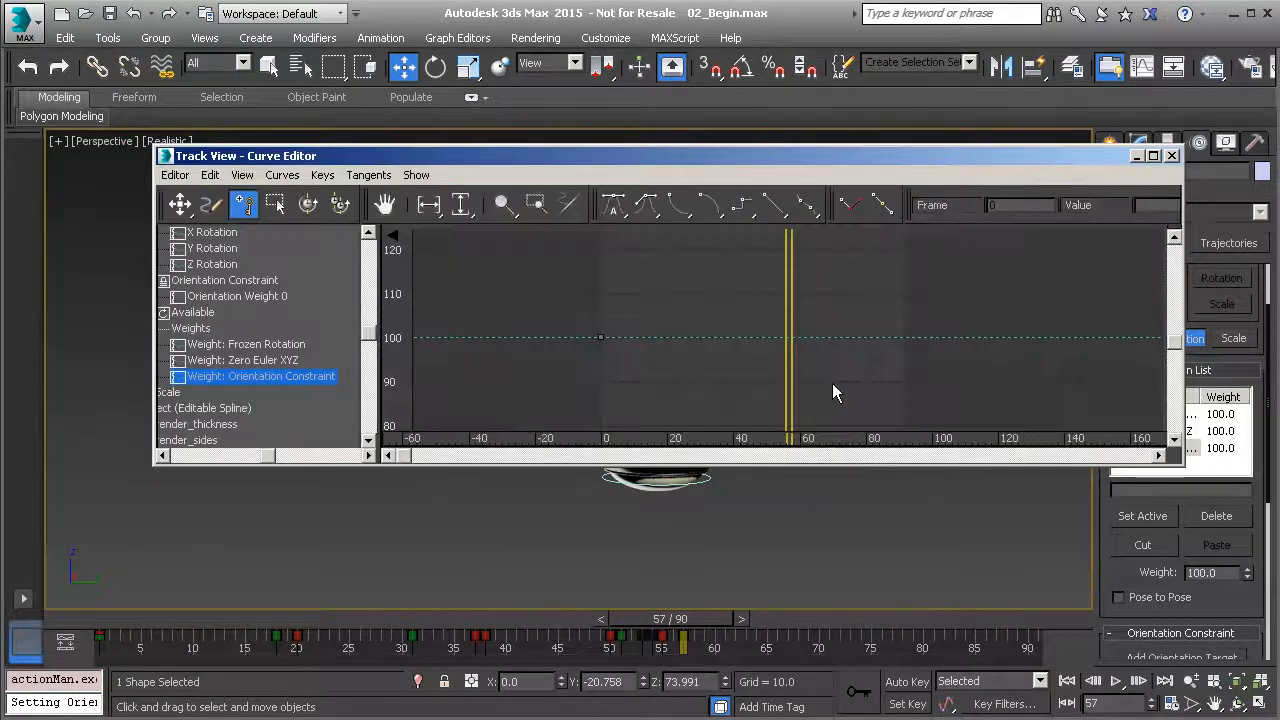
left_click(789, 337)
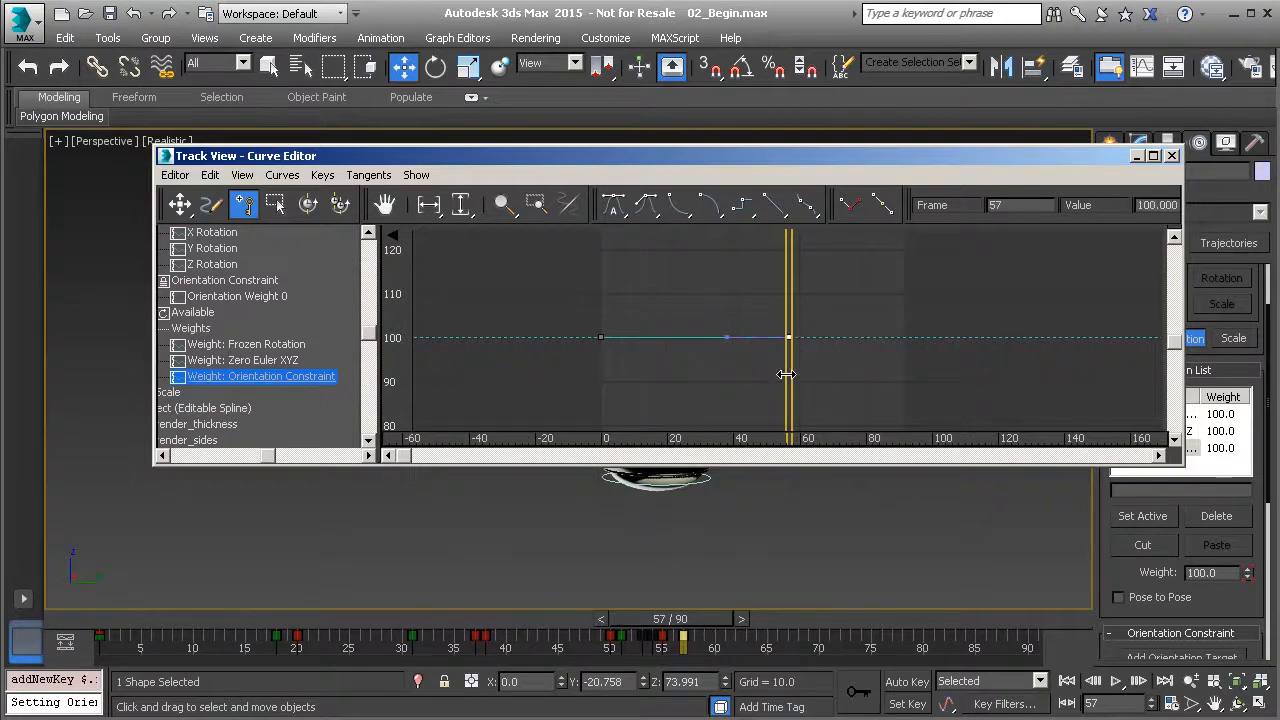
left_click_drag(779, 340, 766, 340)
Set the Orientation Constraint weight keys at frames 0 and 53 to 0 and close the Curve Editor.
right_click(689, 277)
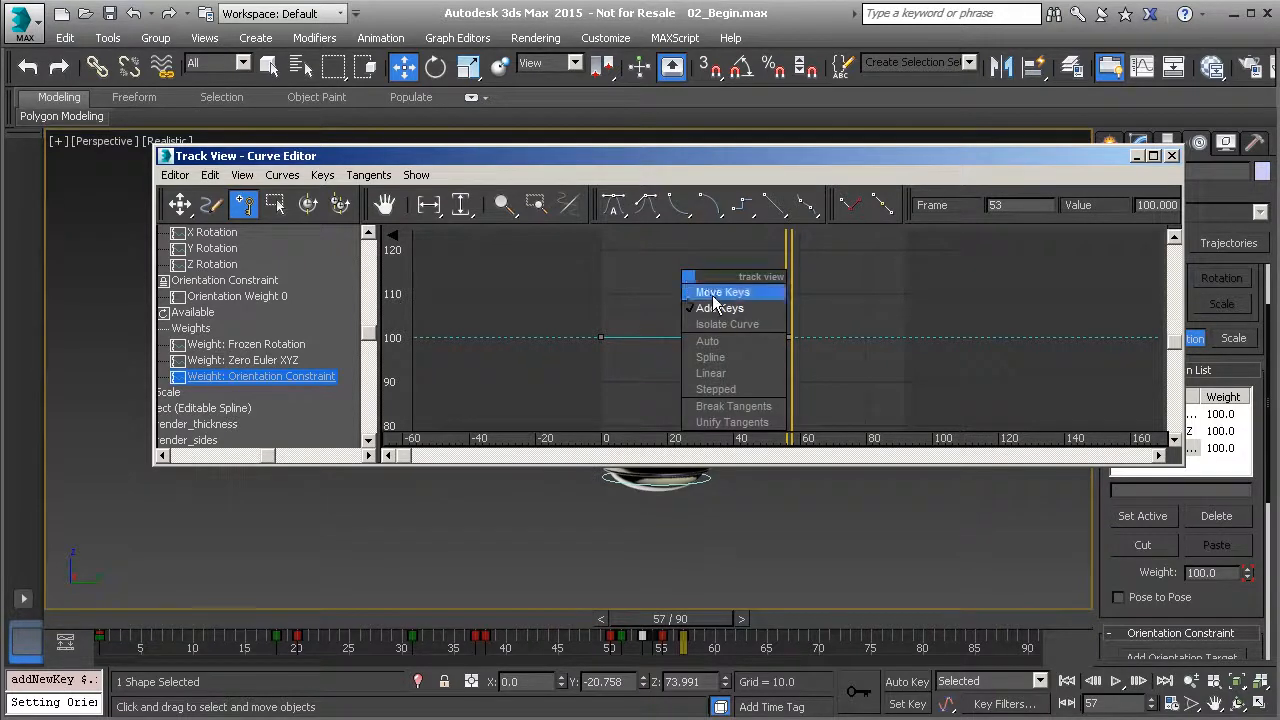
left_click(713, 293)
left_click_drag(560, 294, 781, 373)
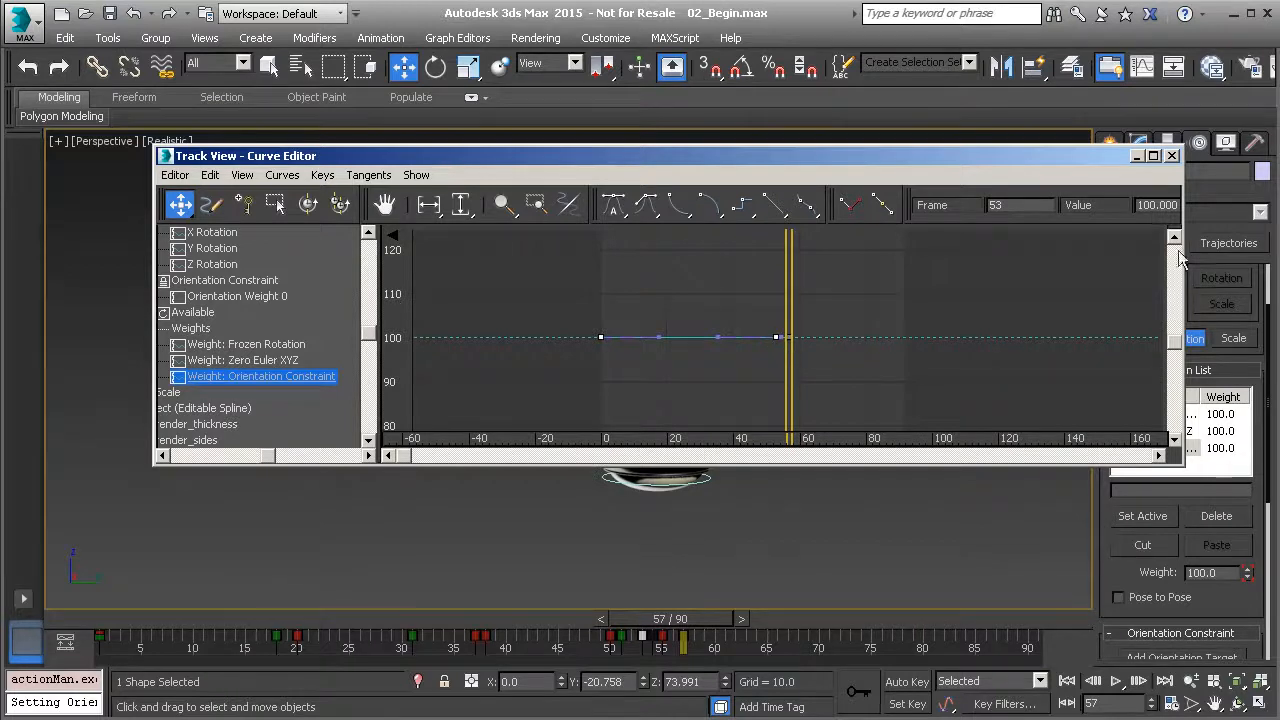
left_click(1156, 204)
type("0")
key("Return")
left_click_drag(845, 371, 845, 371)
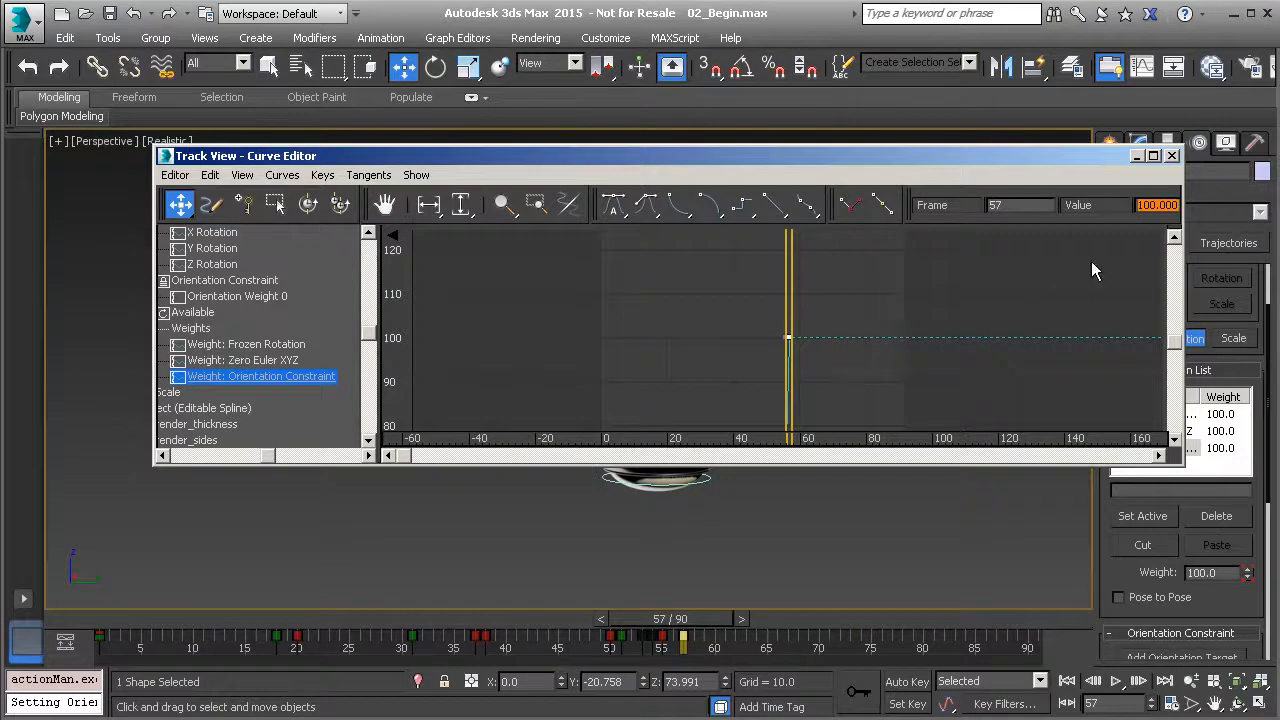
left_click(1172, 156)
Deselect the UFO control and play back the animation to check how the UFO lands and follows the platform.
left_click(947, 346)
left_click(1116, 681)
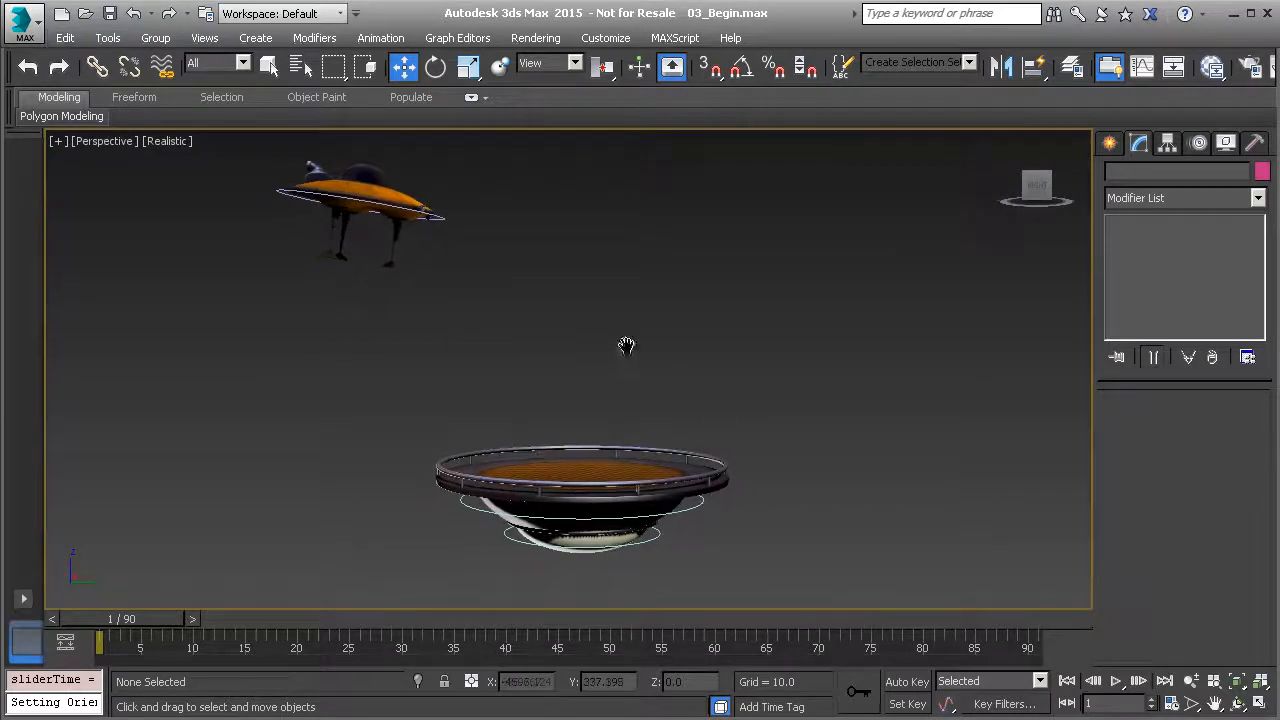
left_click(1116, 681)
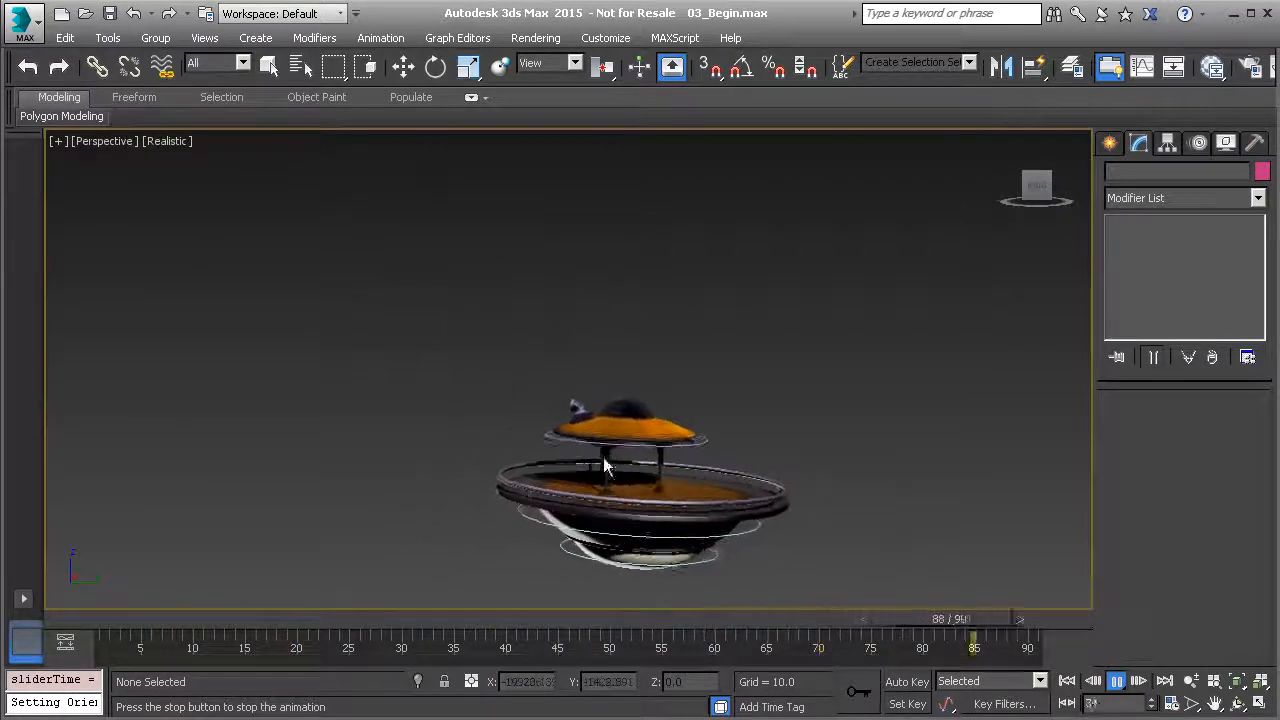
left_click(1116, 681)
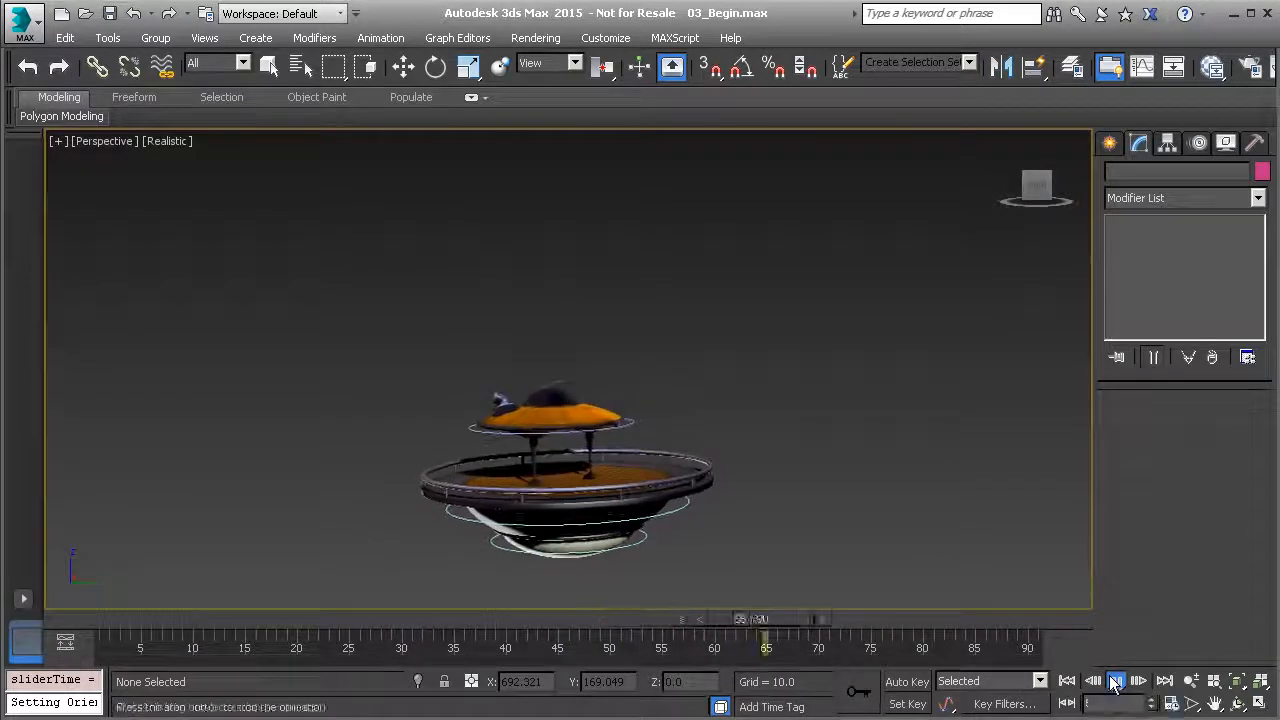
Select the Anim_UFO control, select the Position Constraint layer in its Position List and scrub to frame 16 to check its weight.
left_click(629, 424)
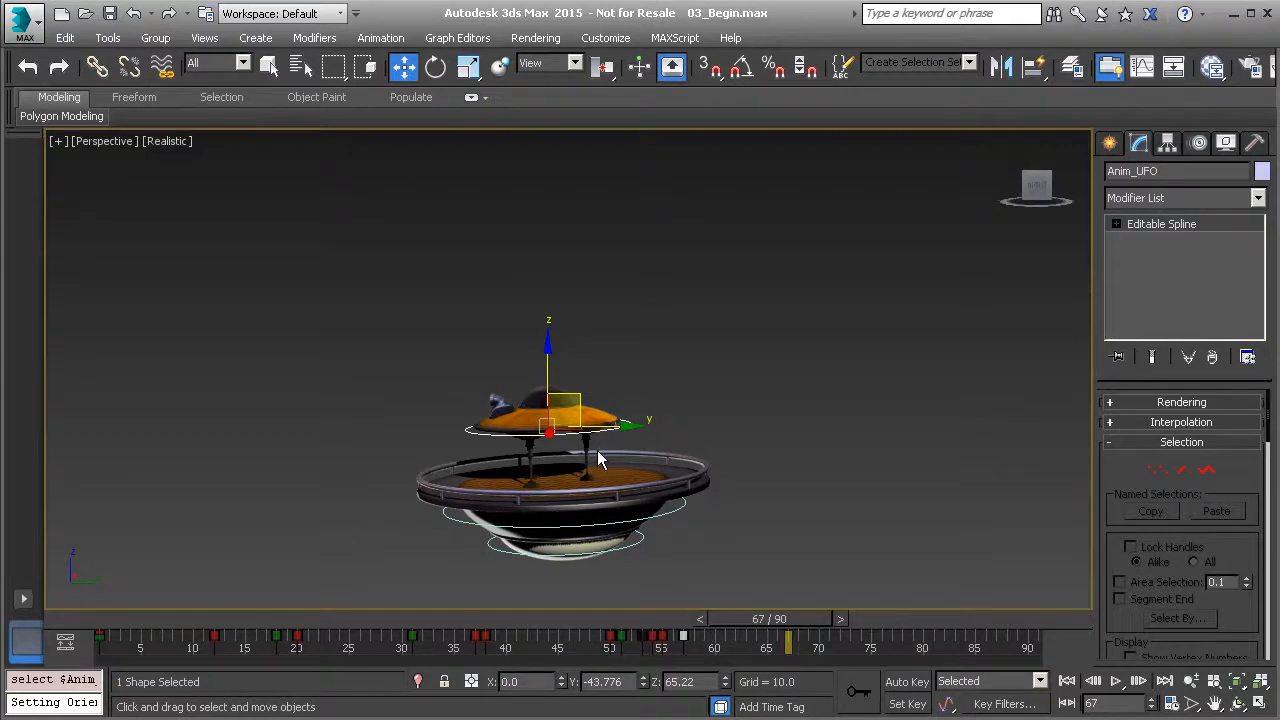
mouse_move(581, 391)
left_mouse_down()
mouse_move(575, 374)
mouse_move(573, 390)
left_mouse_up()
left_click(1199, 144)
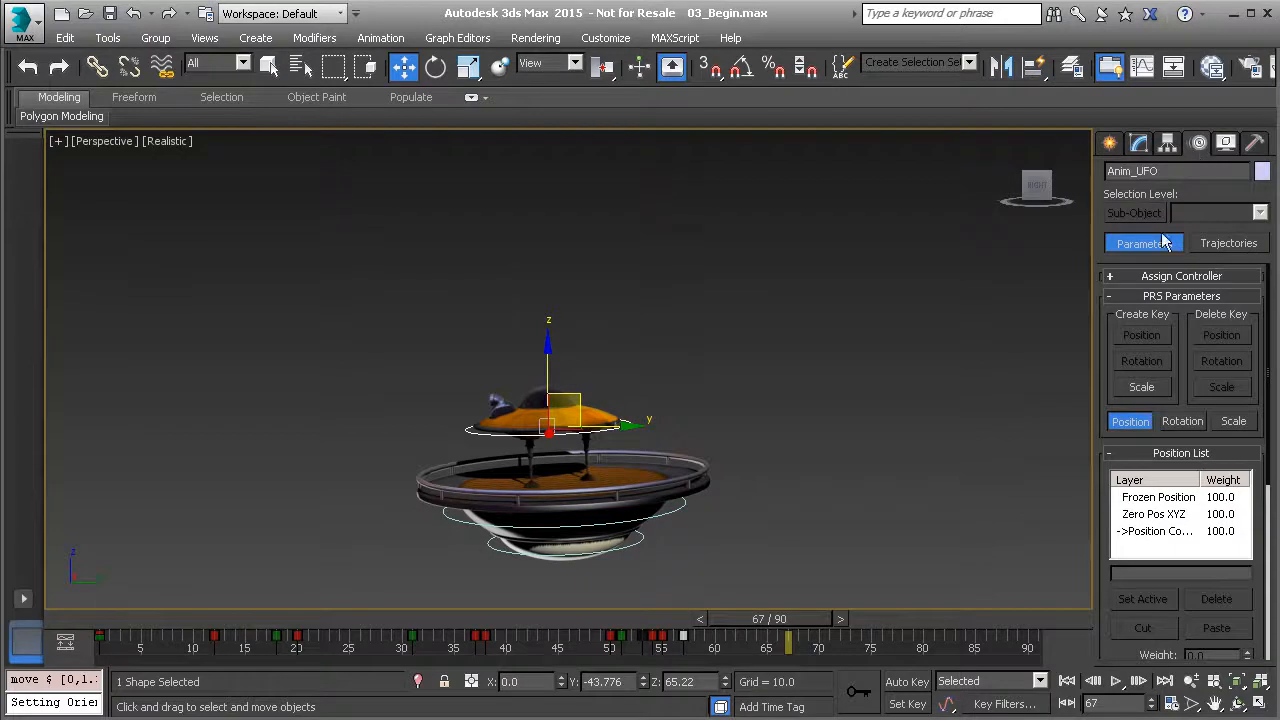
left_click(1163, 533)
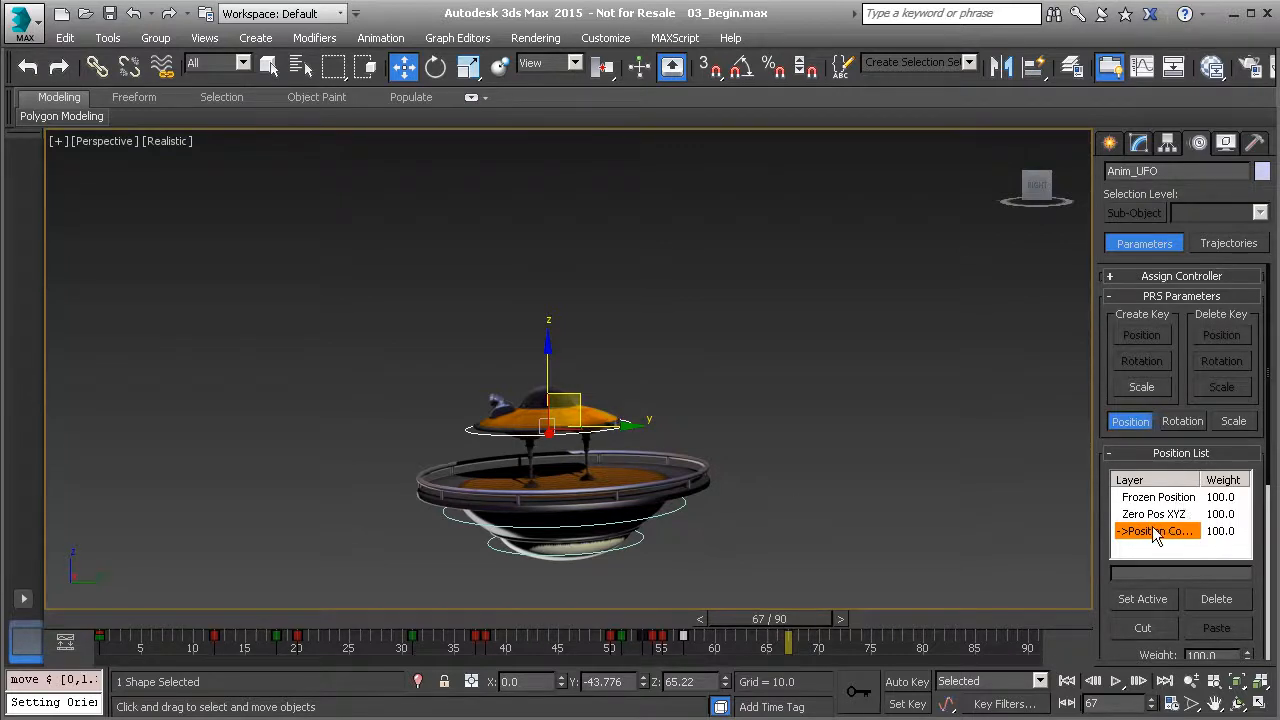
left_click_drag(350, 622, 232, 616)
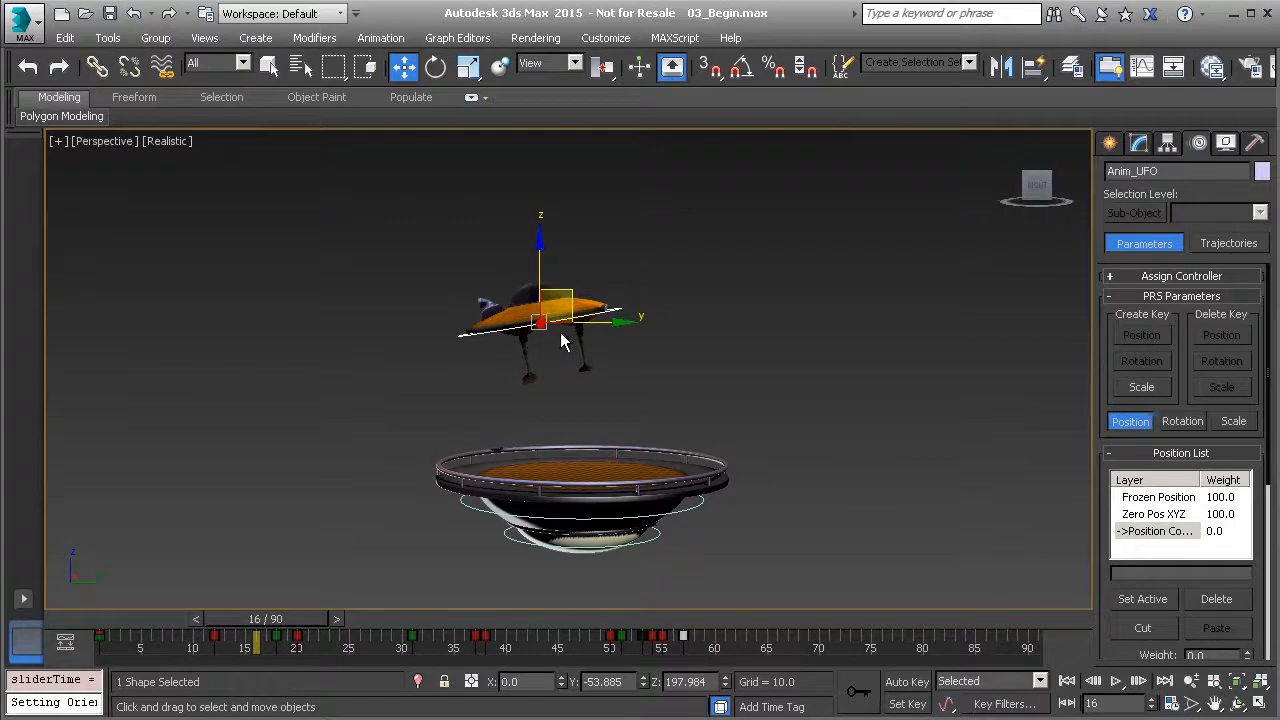
Make Zero Pos XYZ the active layer in the UFO control's Position List.
left_click(1155, 516)
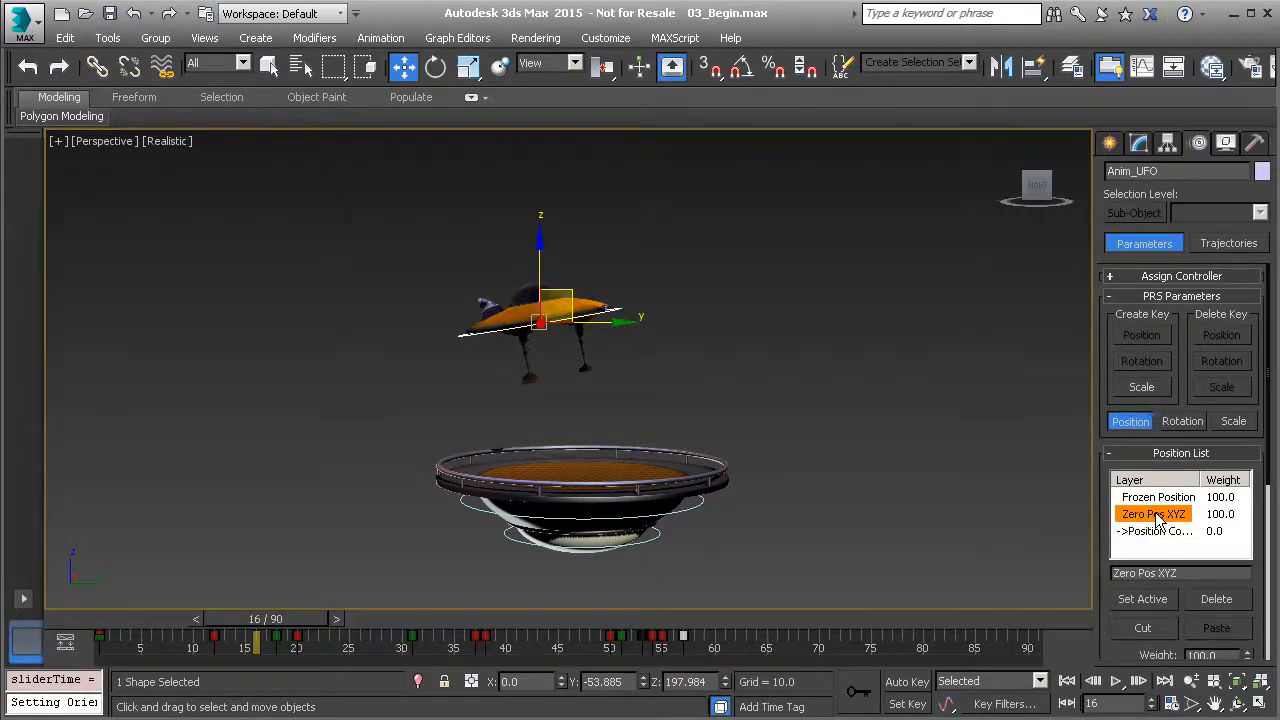
double_click(1157, 516)
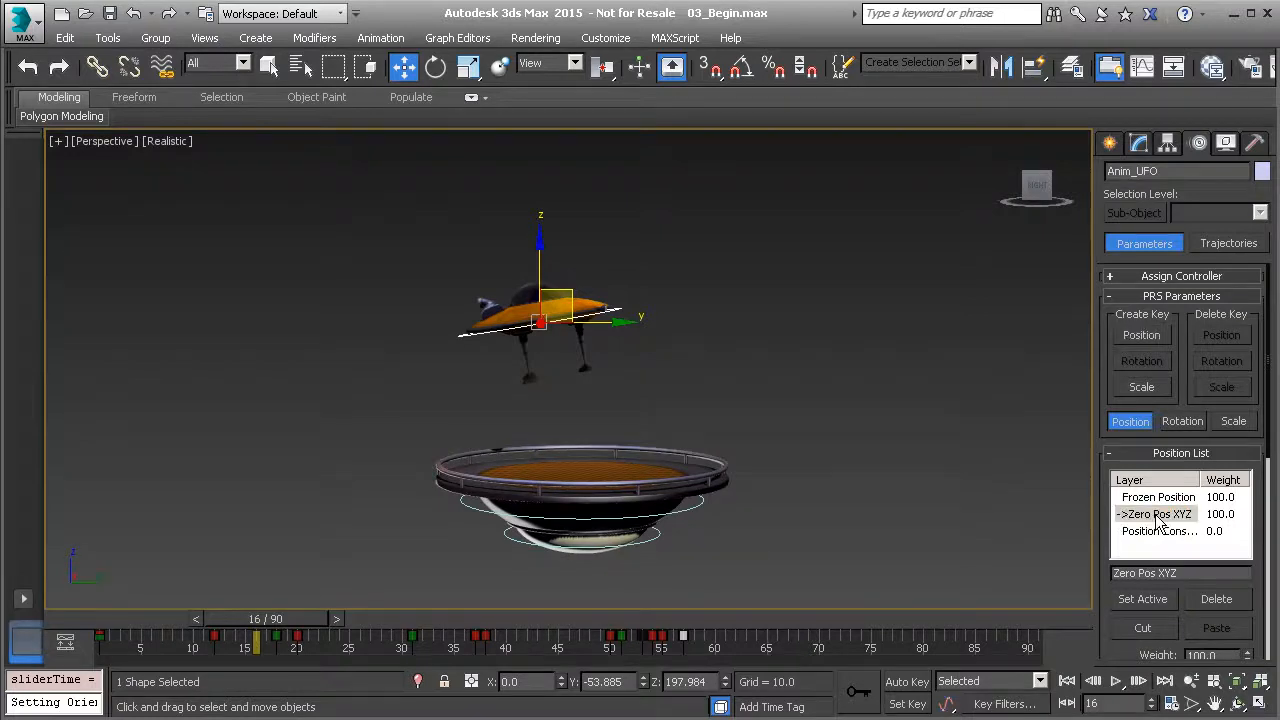
mouse_move(580, 296)
left_mouse_down()
mouse_move(525, 245)
mouse_move(562, 262)
mouse_move(570, 295)
left_mouse_up()
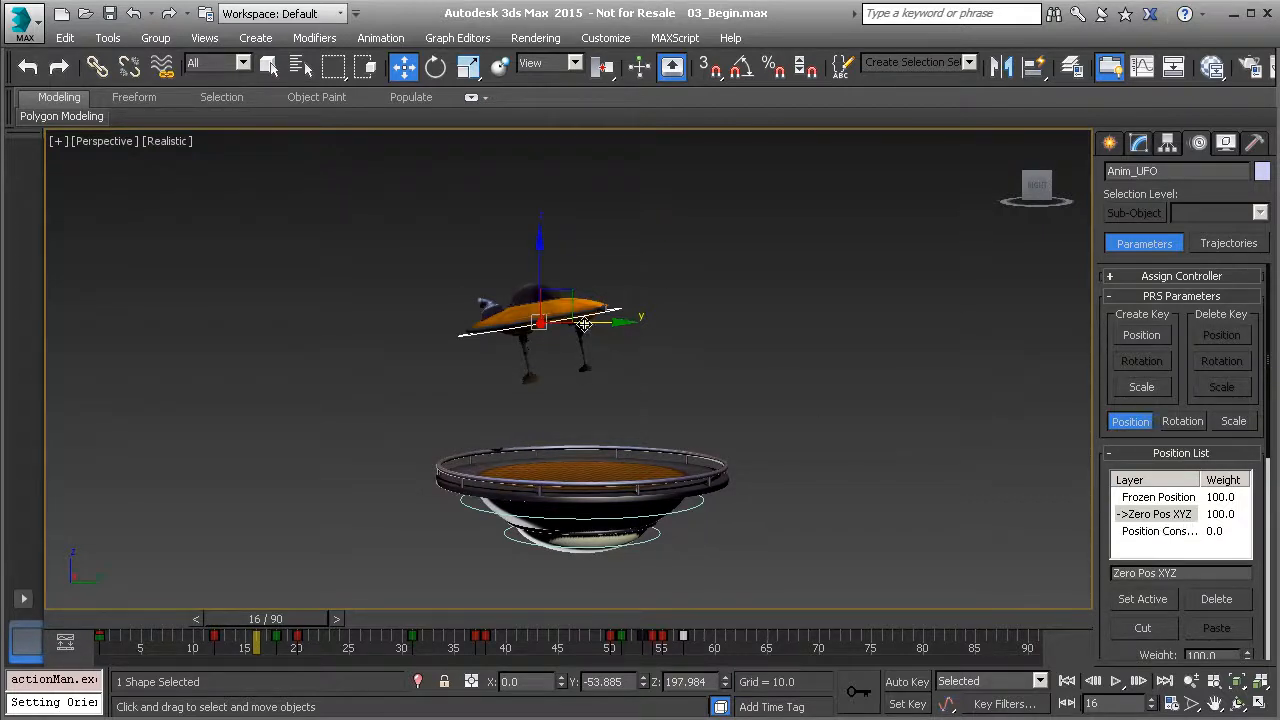
Display the UFO control's motion trajectory with the time at frame 1.
left_click_drag(284, 619, 97, 670)
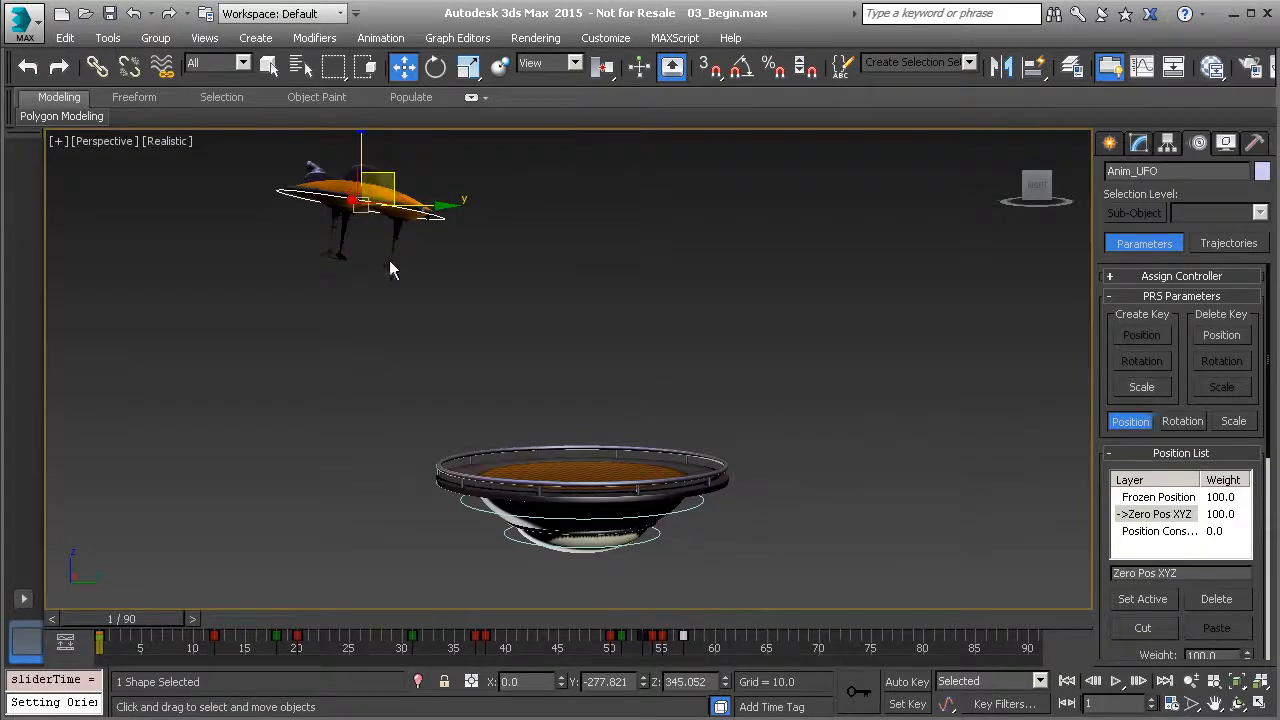
middle_click_drag(418, 266, 417, 295)
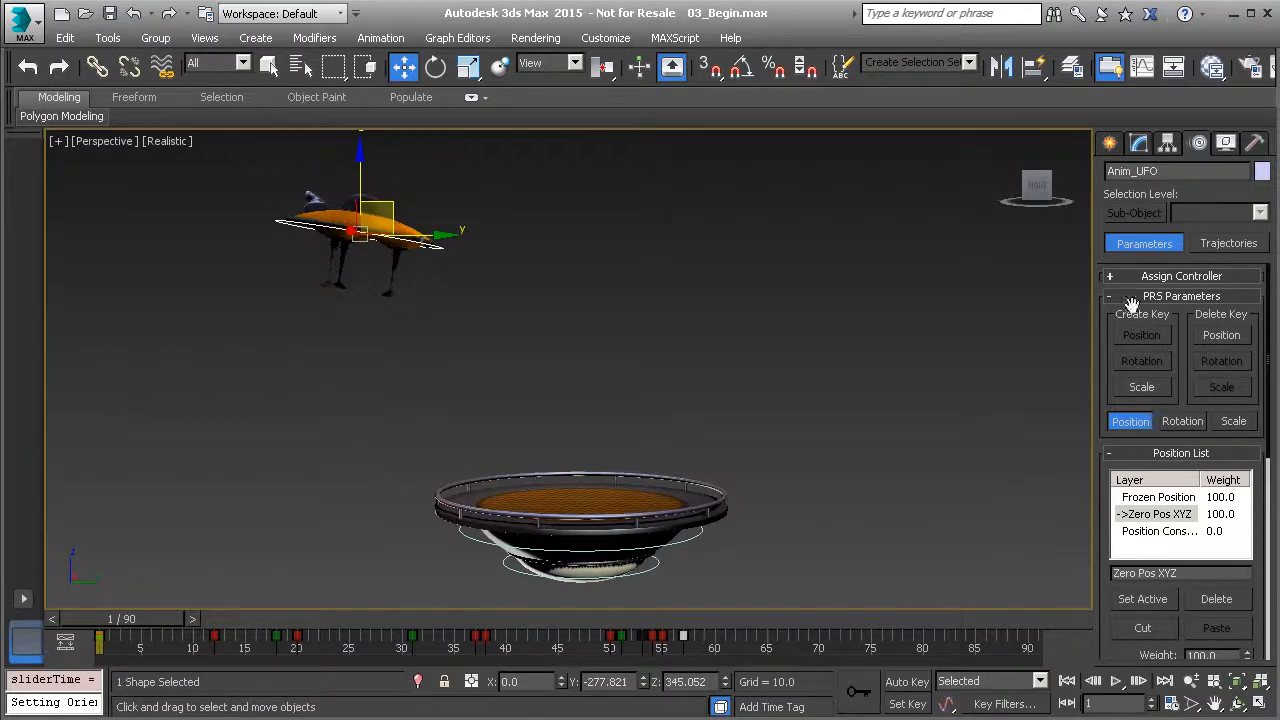
left_click(1219, 249)
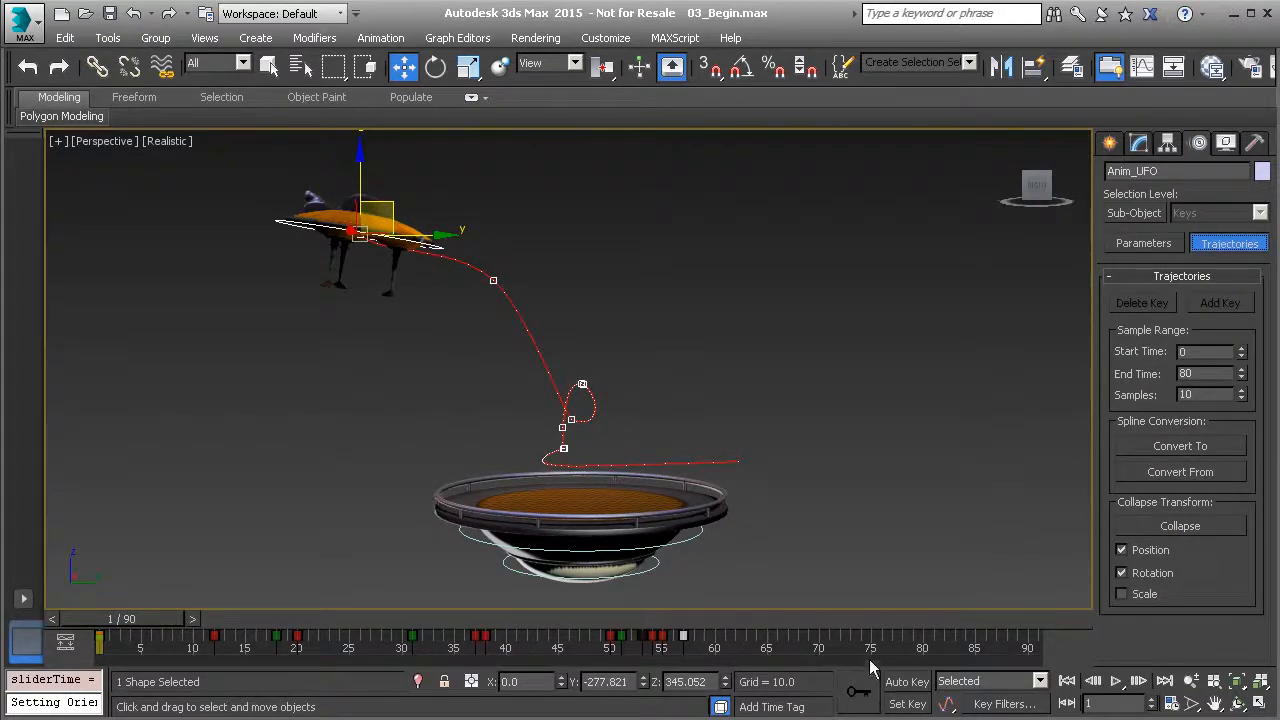
Turn on Auto Key and scrub the time to frame 12 and back to frame 2.
left_click(905, 681)
left_click_drag(114, 620, 232, 619)
key("w")
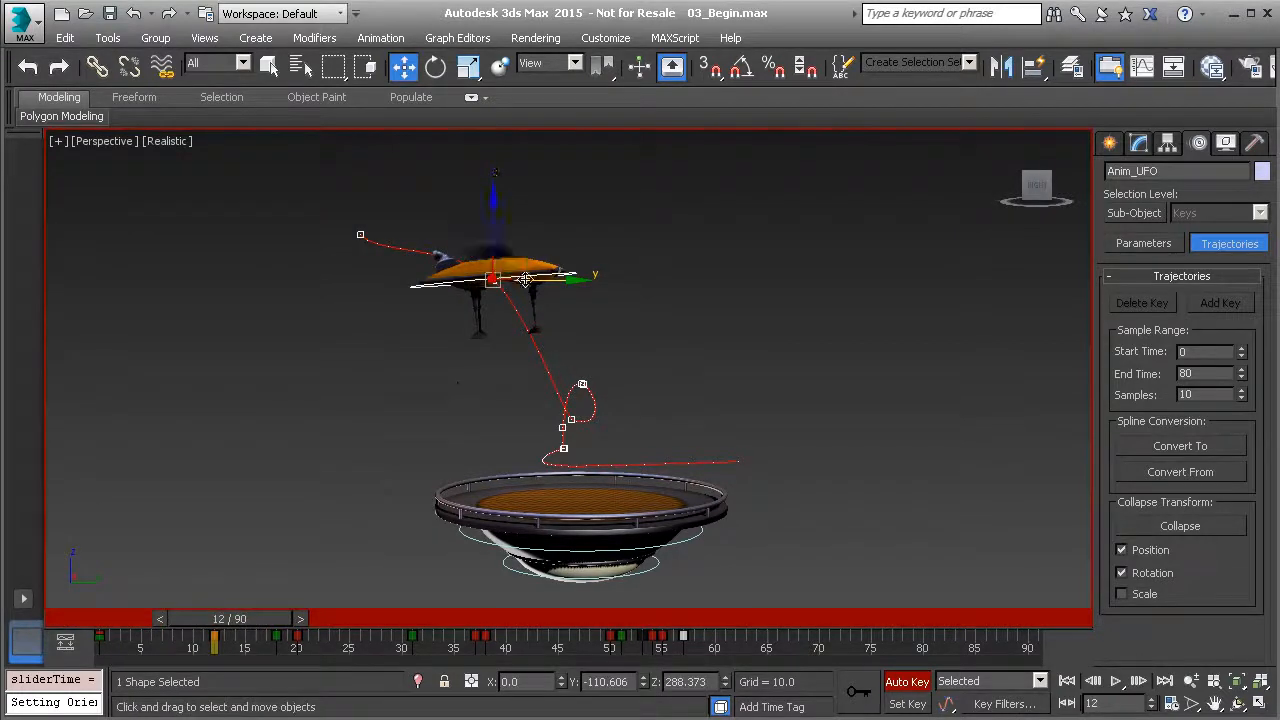
left_click_drag(528, 289, 520, 258)
left_click_drag(260, 612, 160, 612)
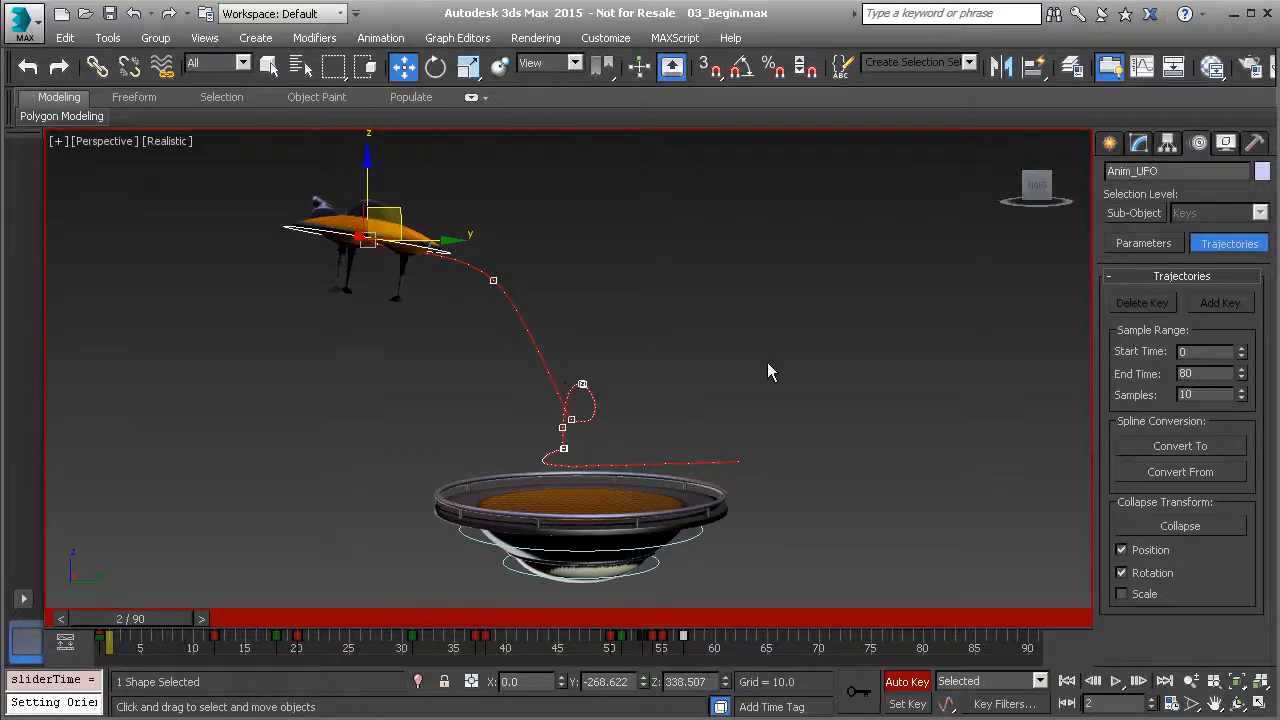
Enable trajectory key editing and move the frame 12 key by about -51 in Y and -46 in Z.
left_click(1133, 213)
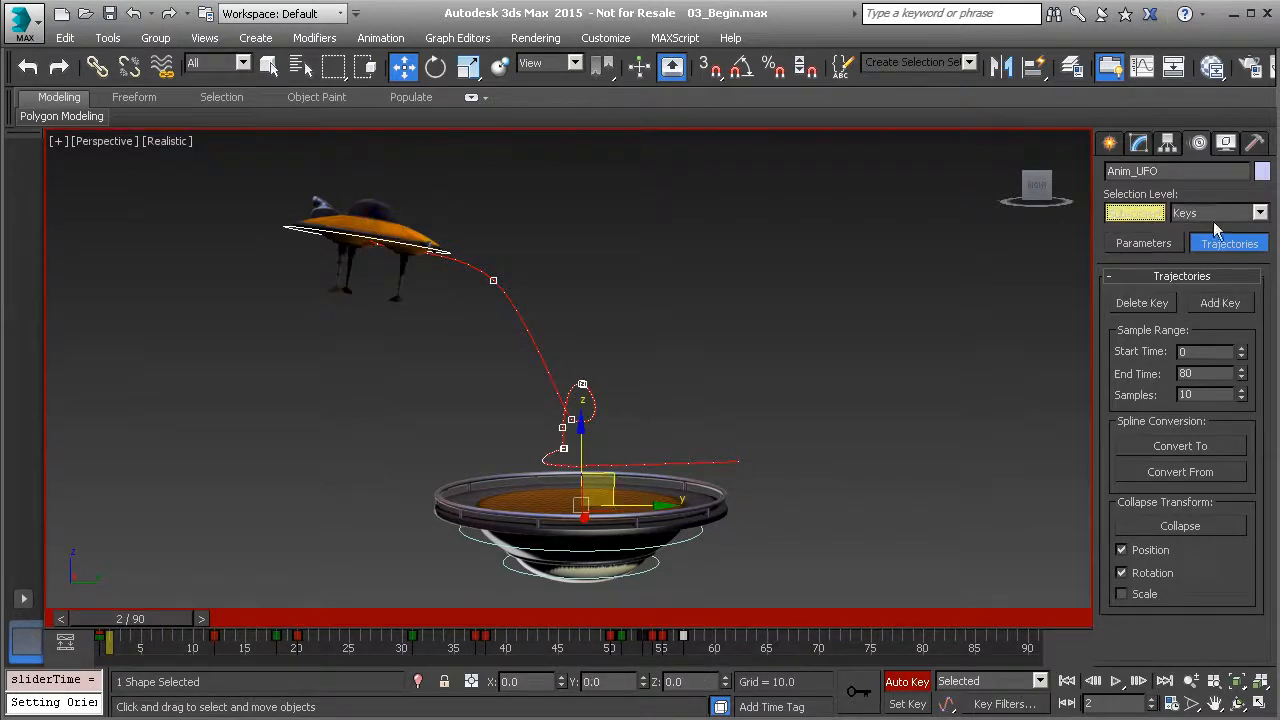
left_click(496, 280)
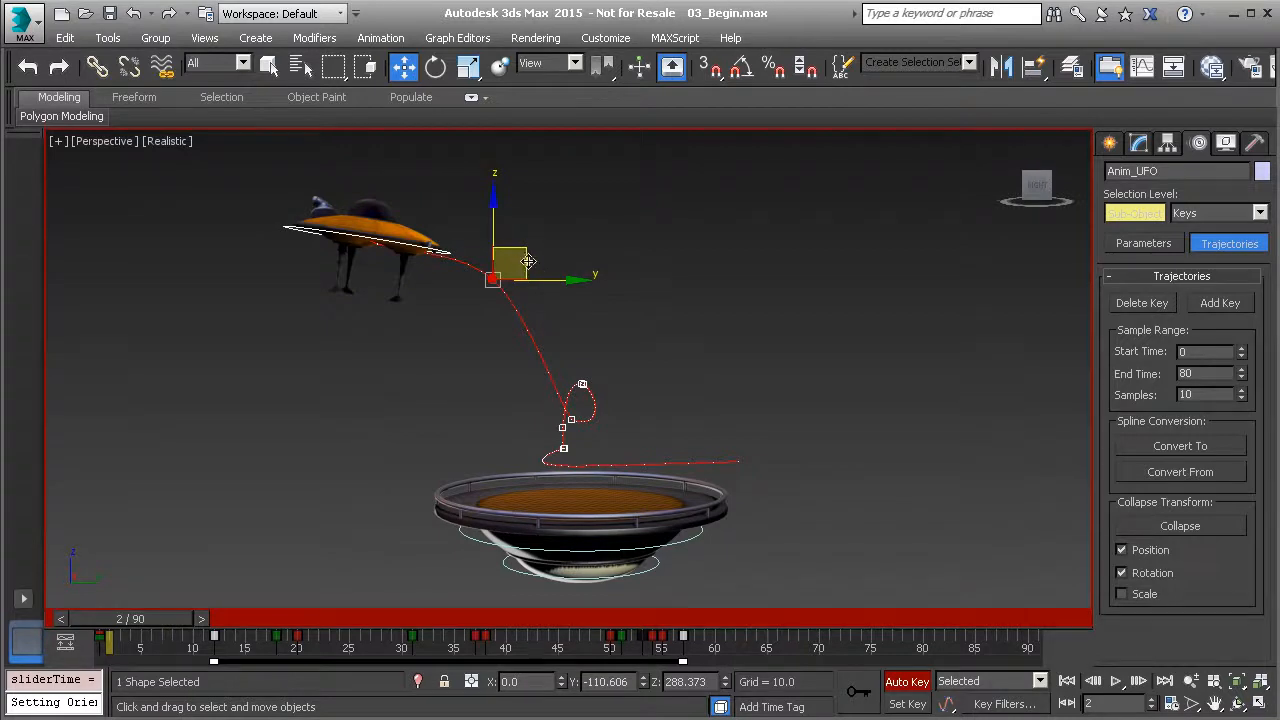
left_click_drag(523, 251, 483, 288)
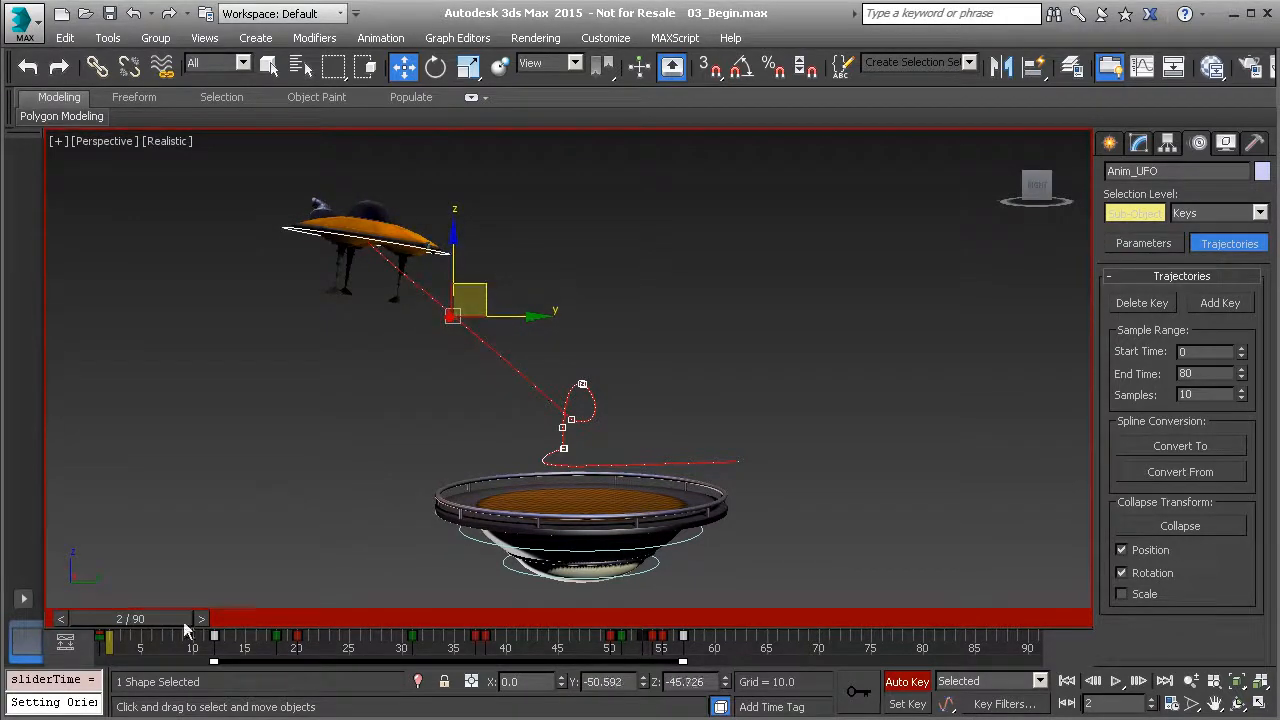
Play back the animation from frame 1, viewed closer, to check the UFO's flight along the edited trajectory.
left_click_drag(148, 620, 120, 619)
key("w")
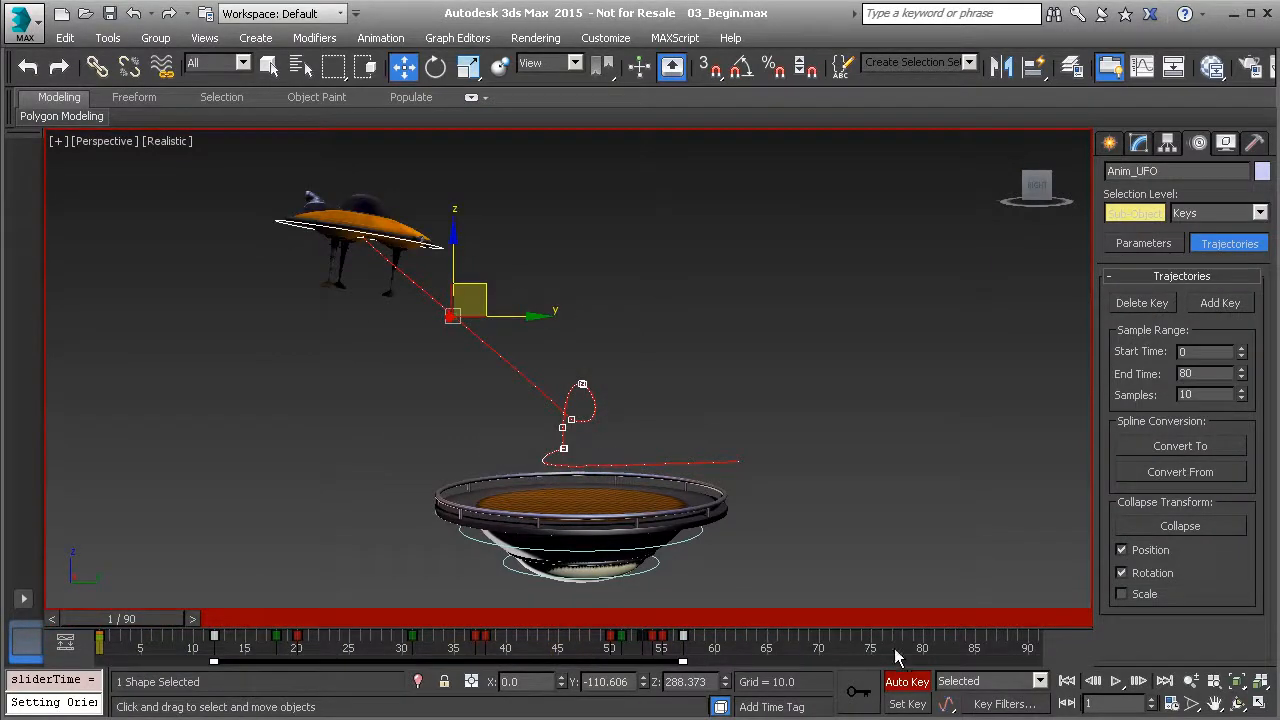
left_click(1116, 681)
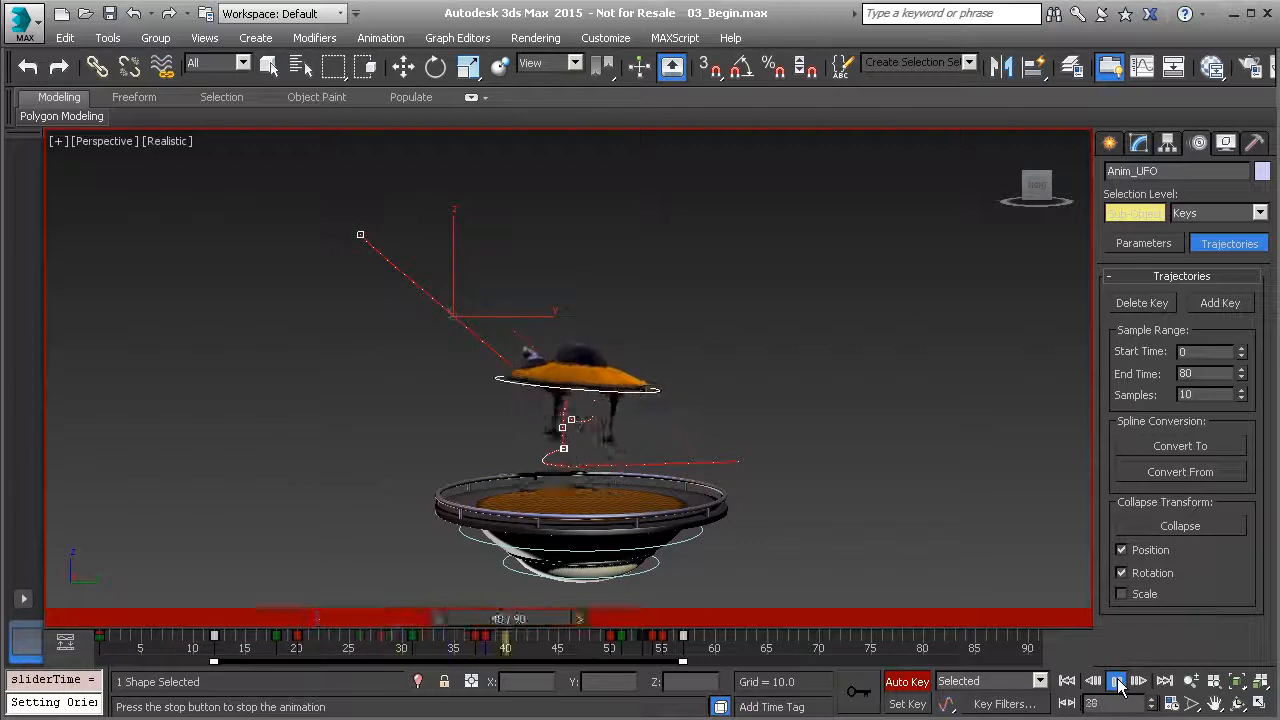
left_click(1117, 682)
scroll(515, 458, "up", 5)
scroll(508, 362, "down", 5)
middle_click_drag(484, 326, 568, 488)
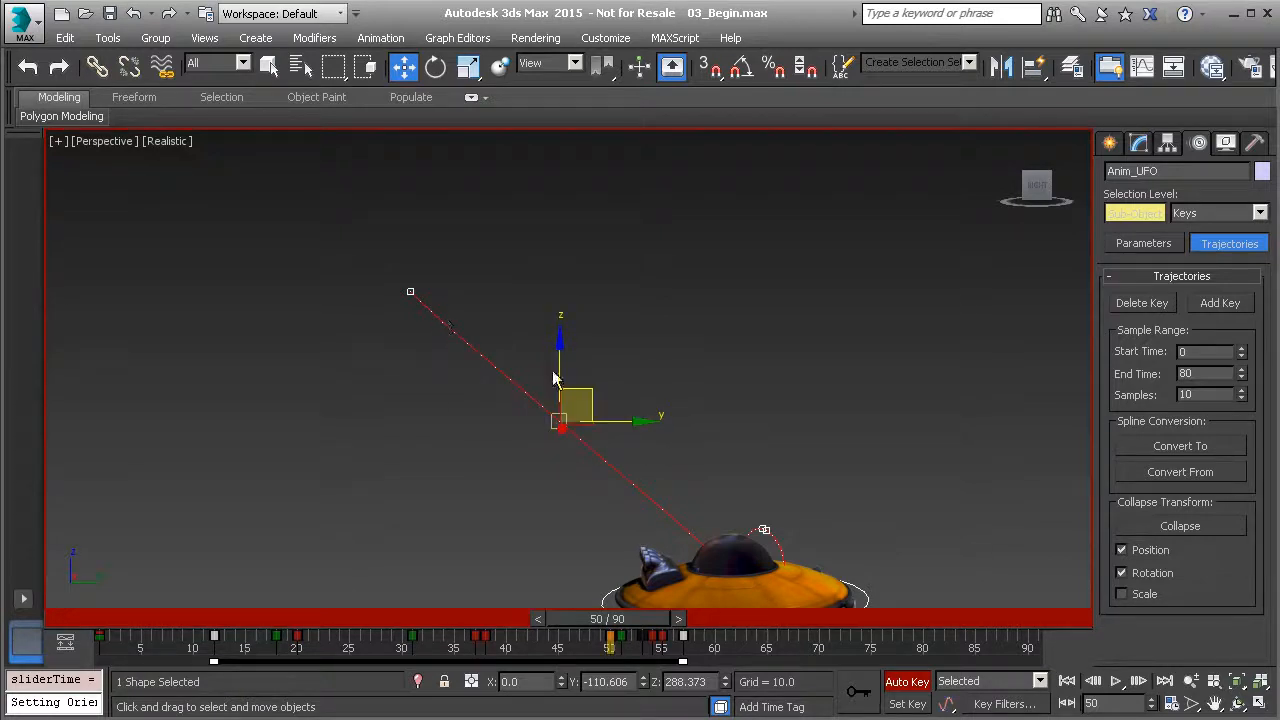
middle_click_drag(611, 463, 500, 347)
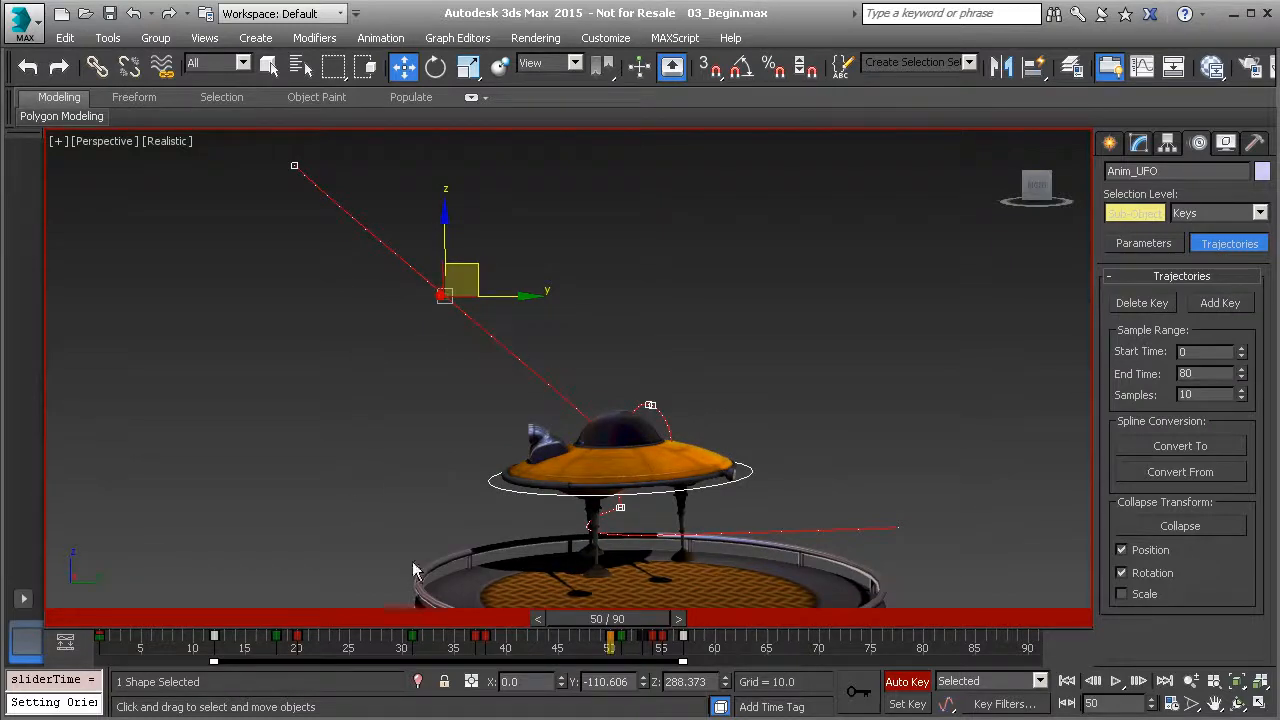
left_click_drag(576, 616, 90, 618)
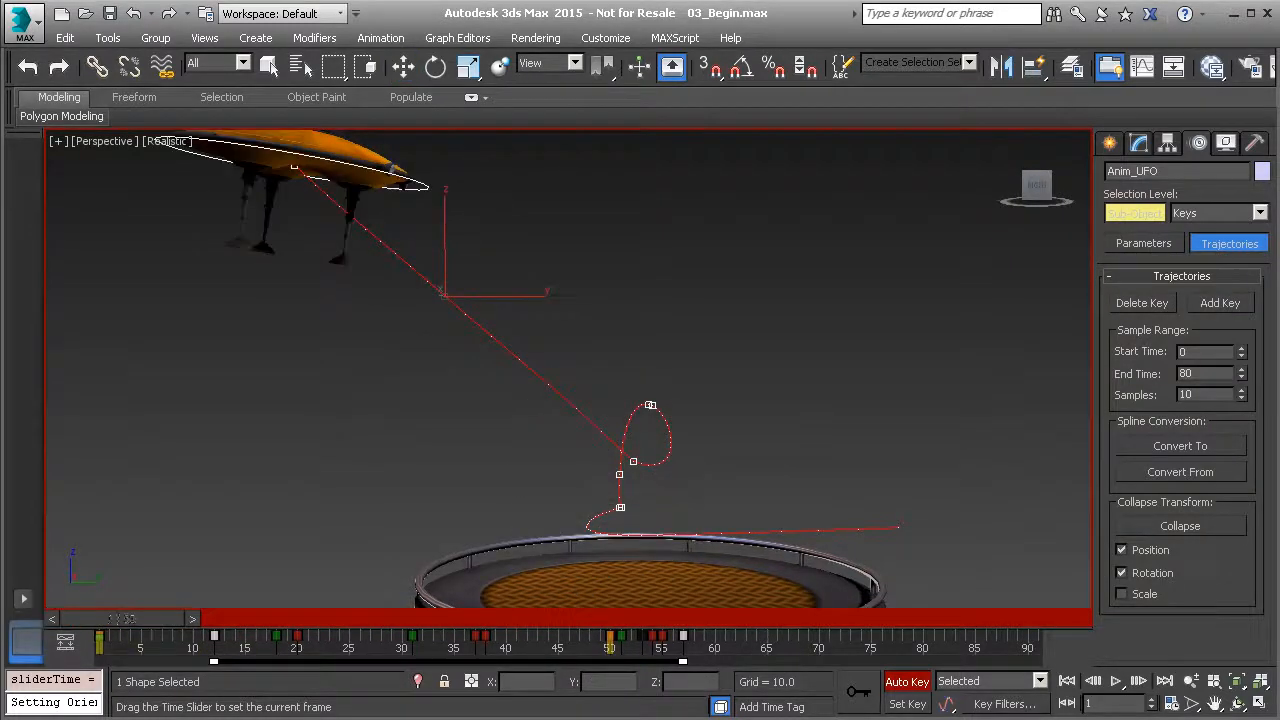
left_click(1116, 681)
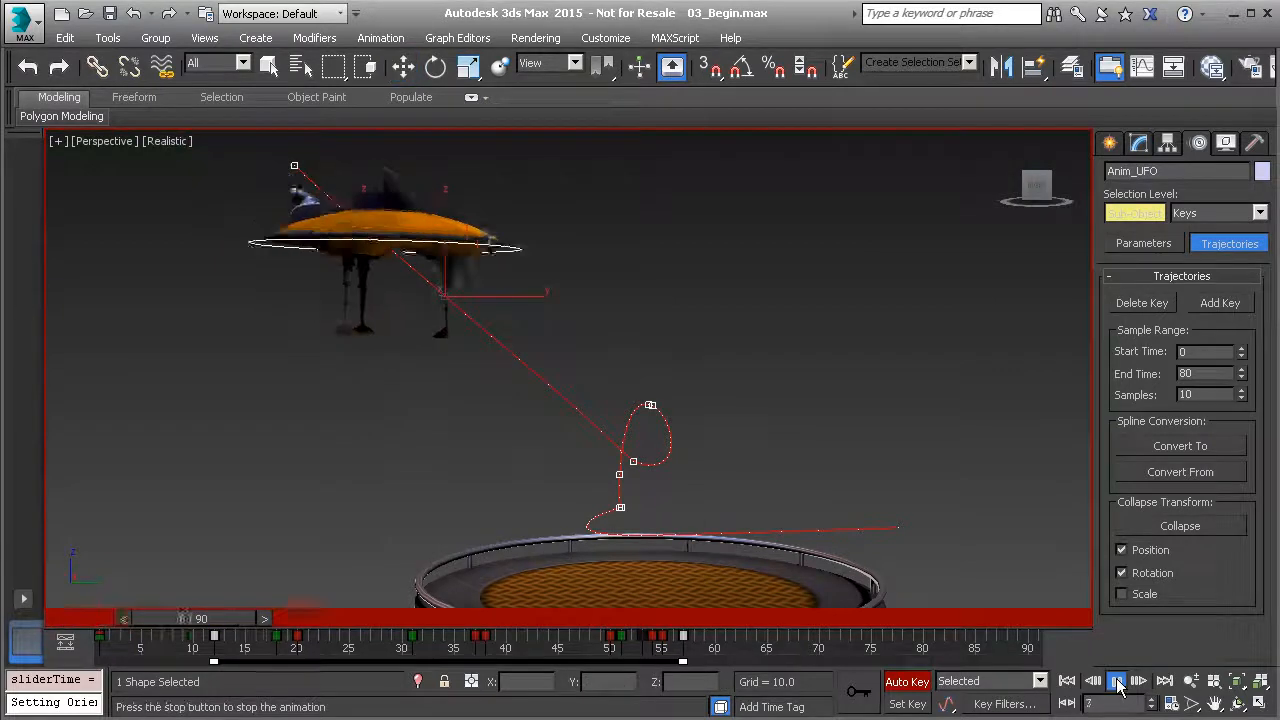
left_click(1117, 681)
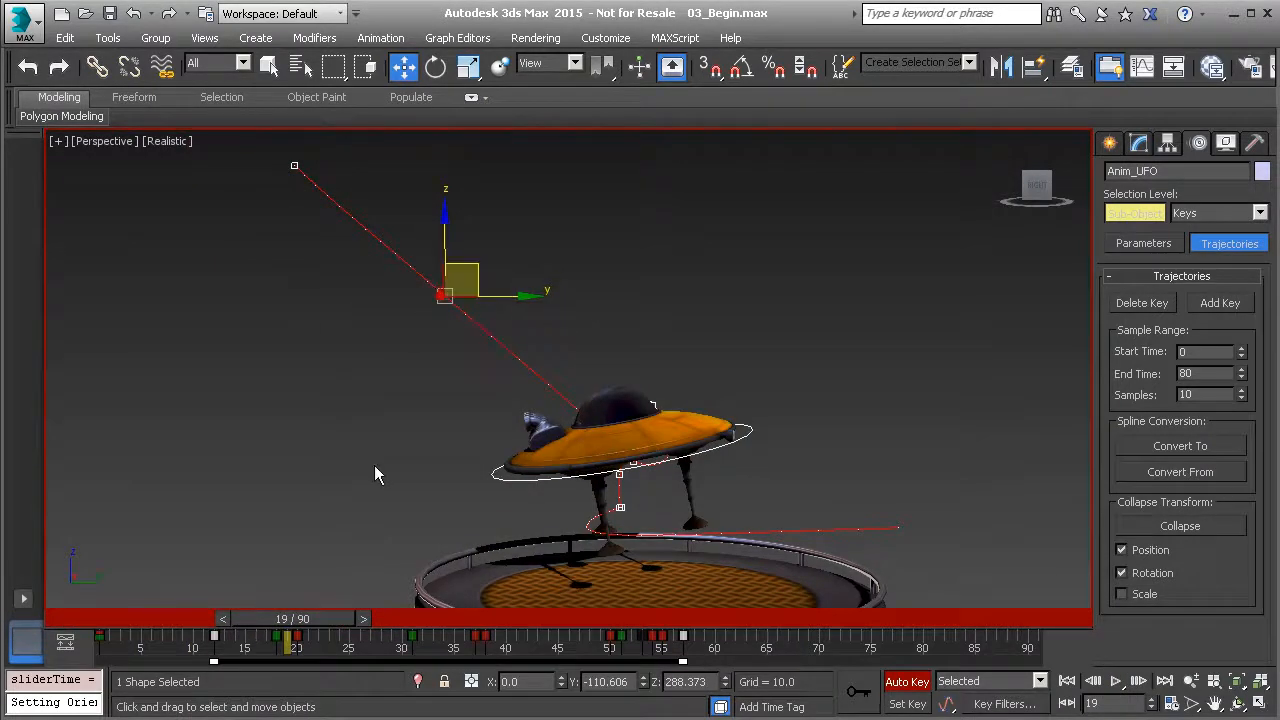
Scrub past the frame 12 key and replay from frame 1 to examine the UFO's approach and landing.
left_click_drag(122, 614, 205, 632)
key("w")
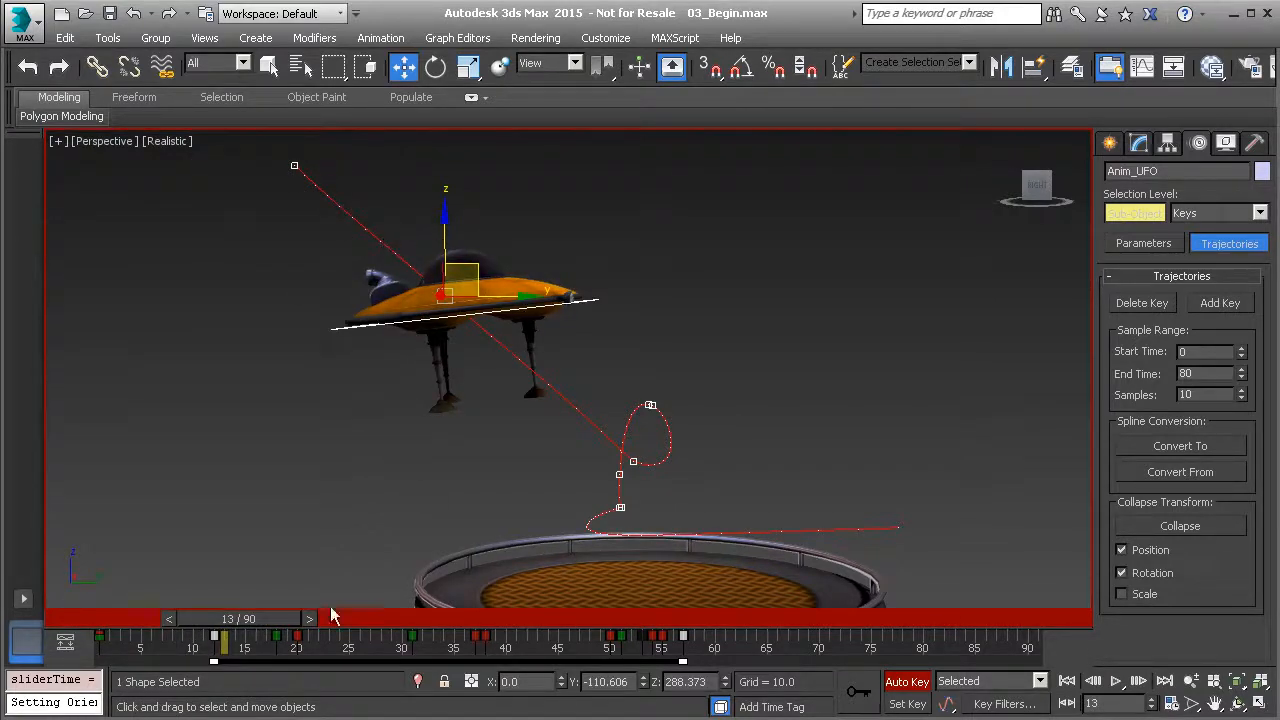
left_click_drag(260, 626, 466, 620)
key("Home")
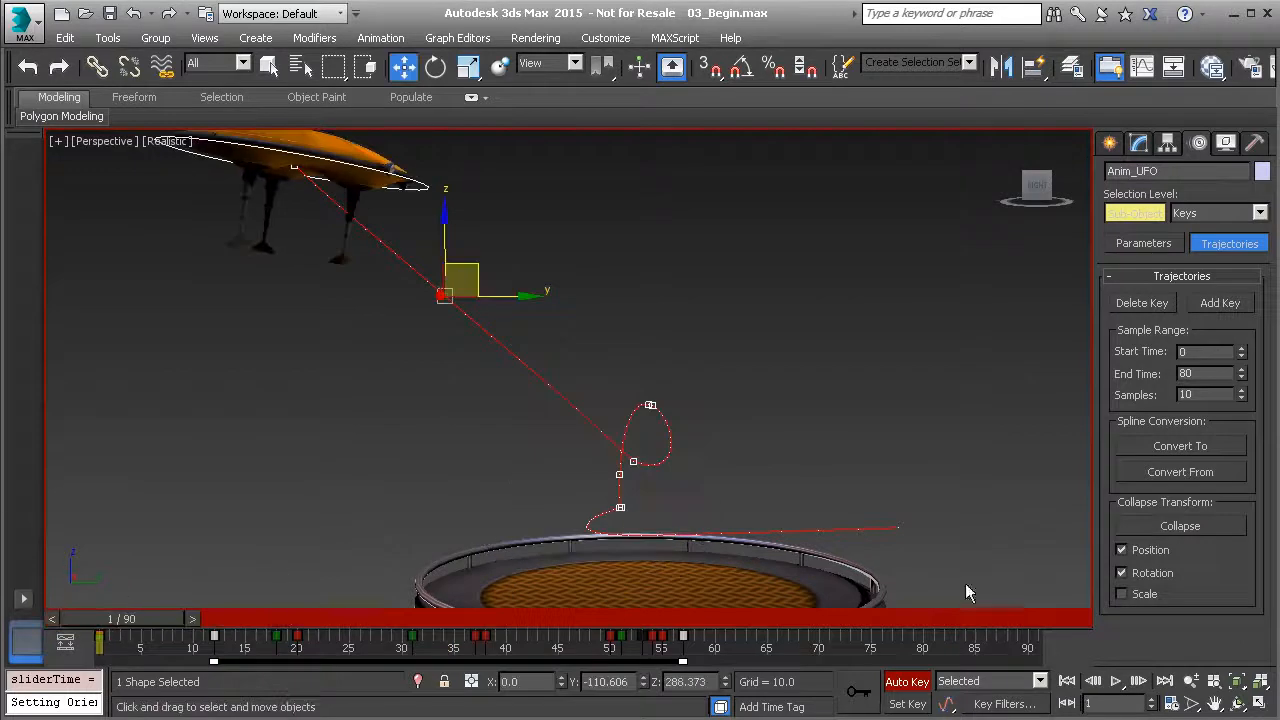
left_click(1116, 681)
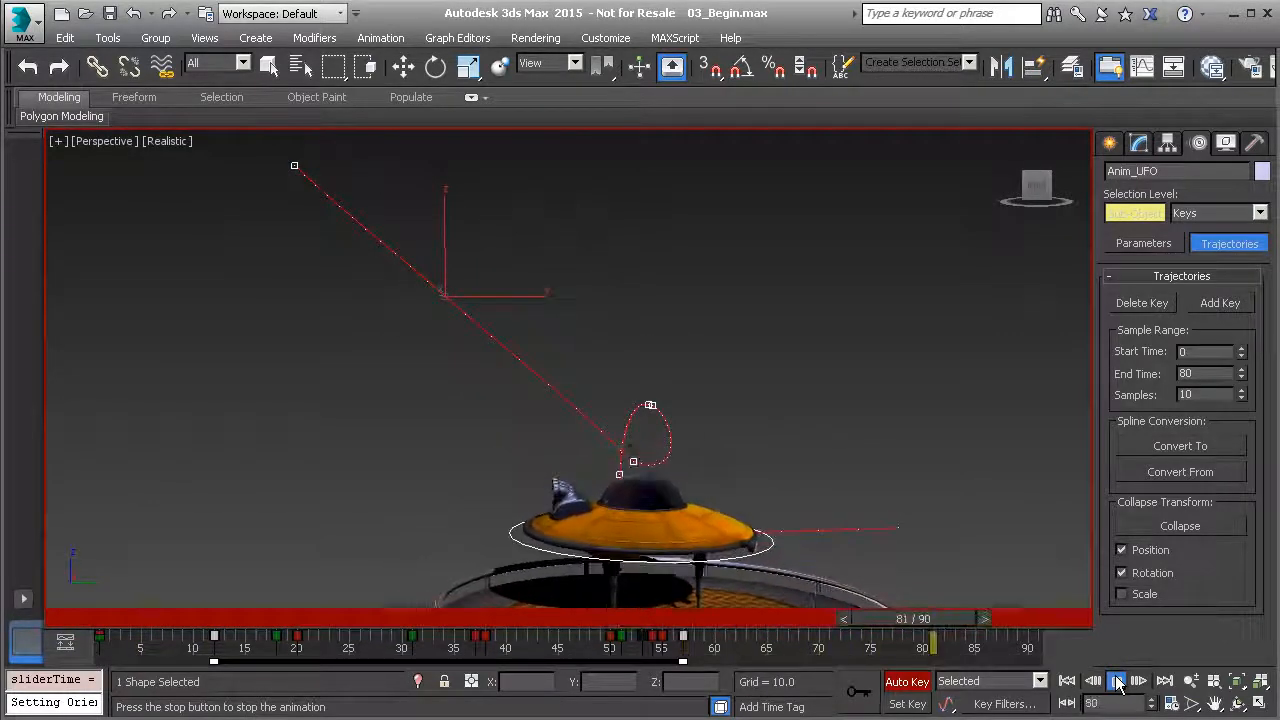
left_click(1117, 681)
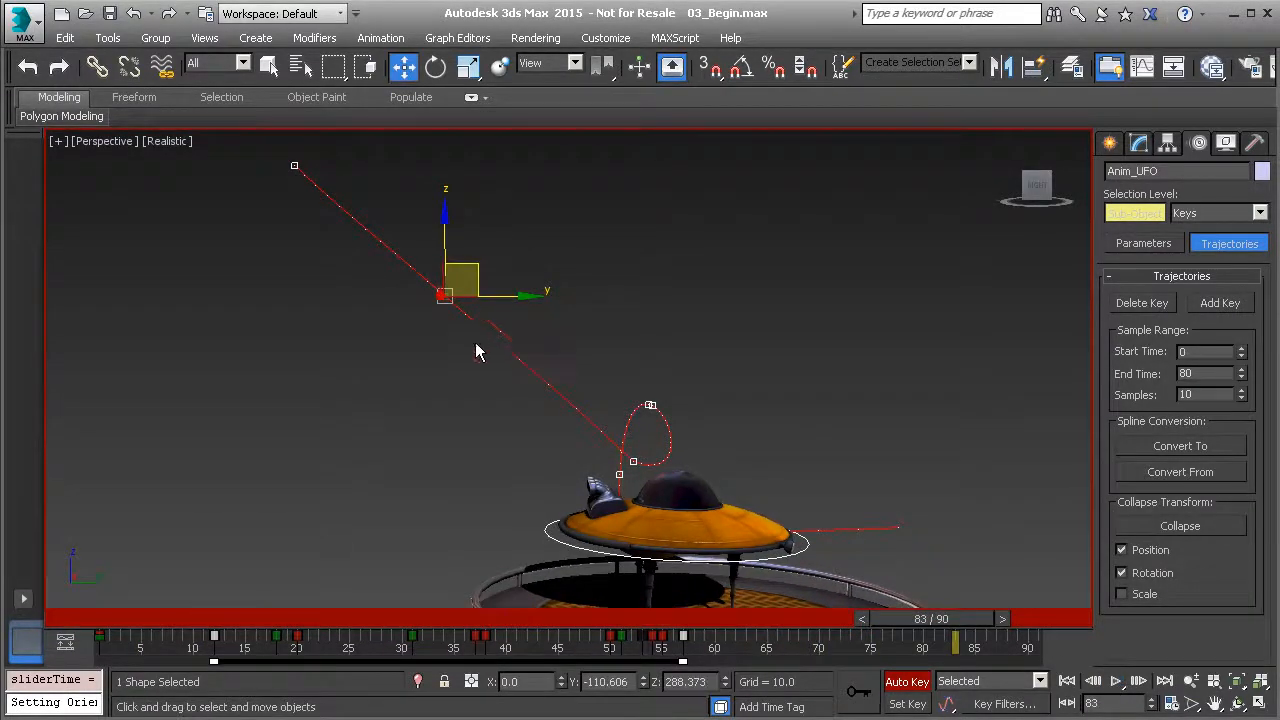
Move the frame 12 trajectory key by about 36 in Y and -34 in Z and replay from frame 1.
left_click_drag(475, 262, 521, 305)
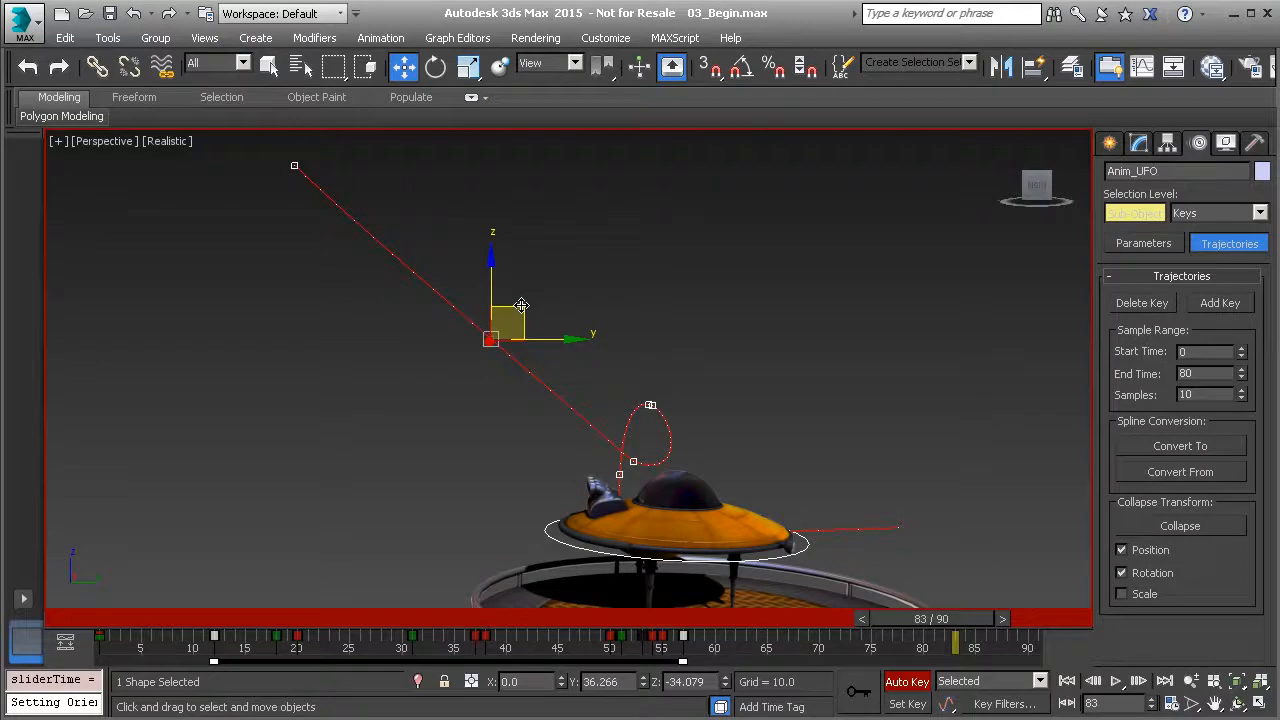
left_click(1093, 681)
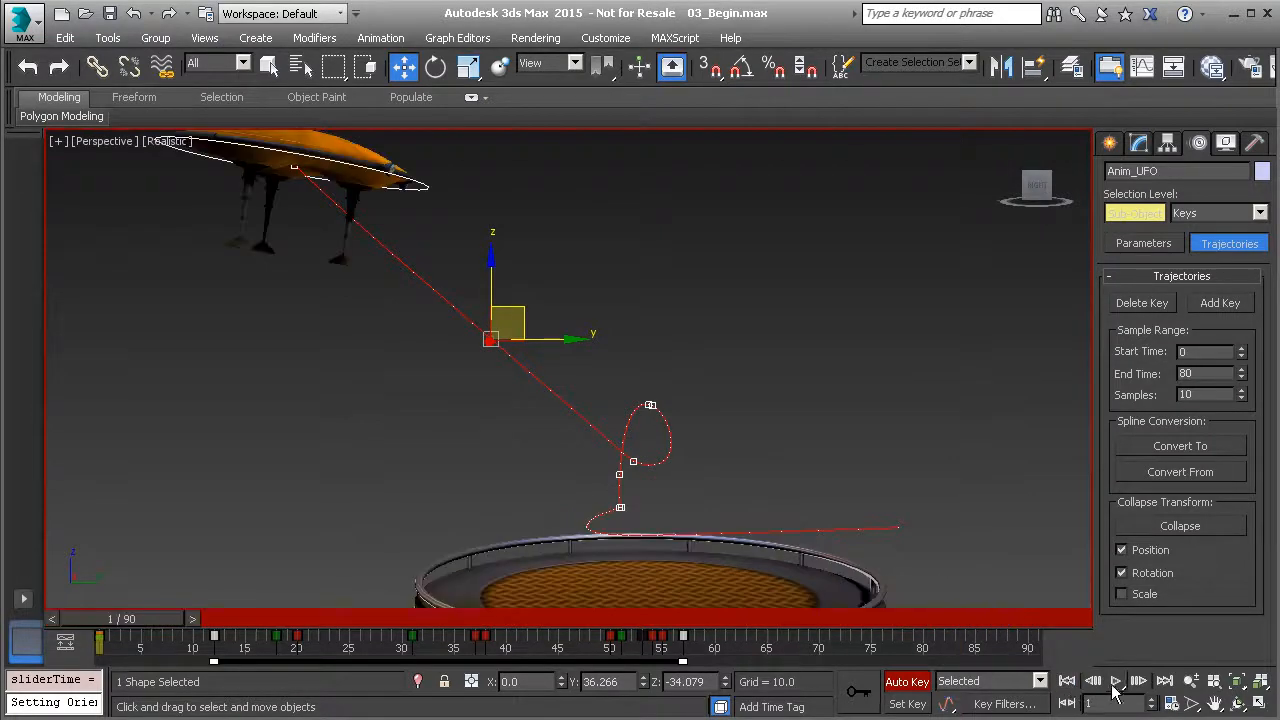
left_click(1117, 684)
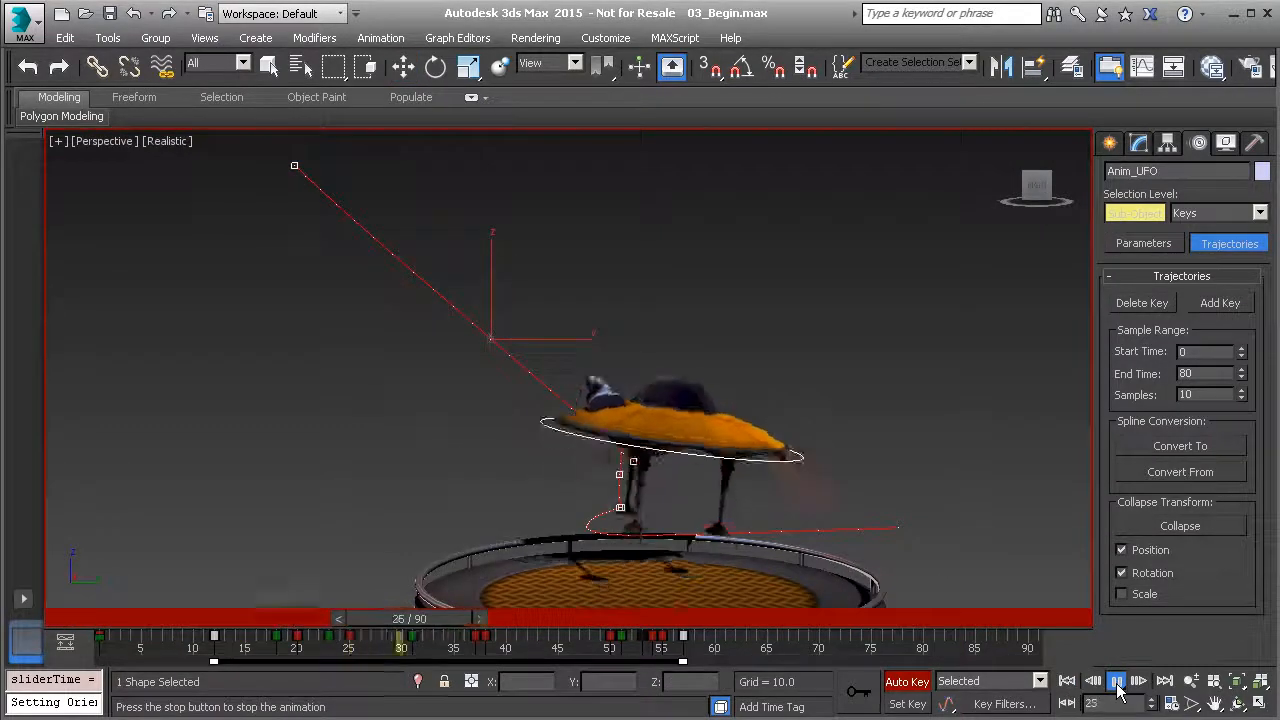
left_click(1117, 684)
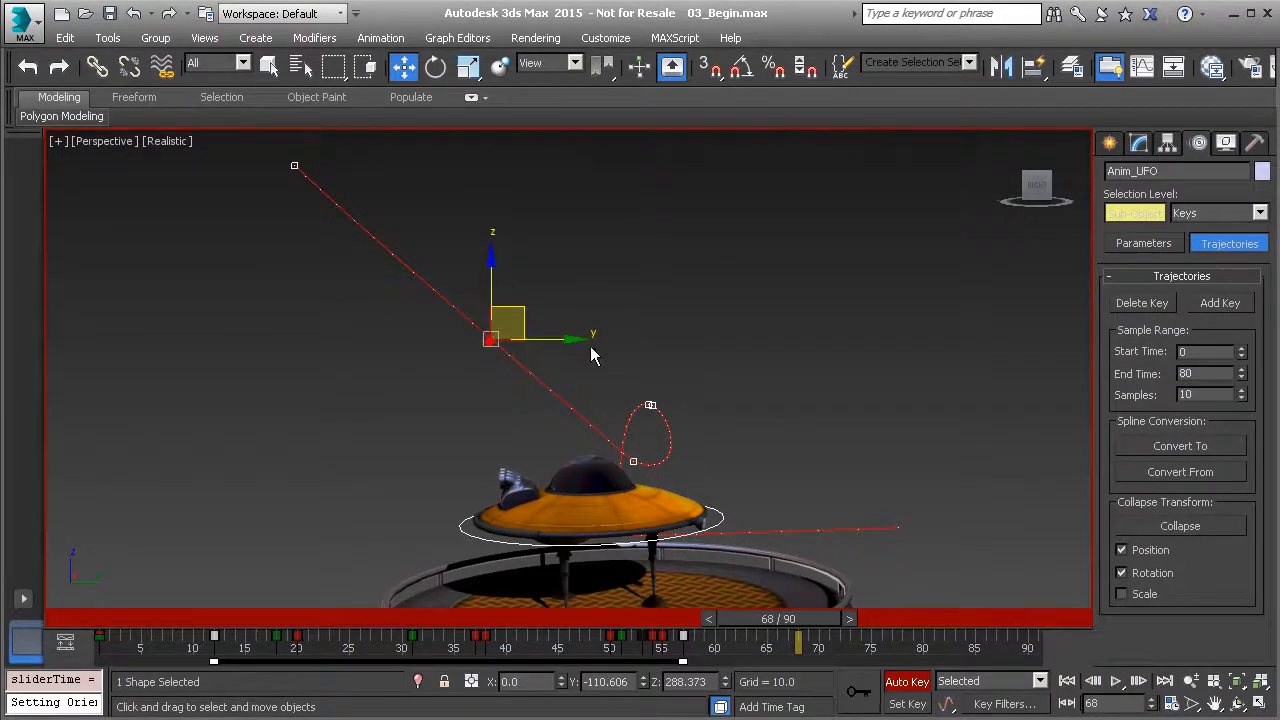
Delete the frame 12 key from the UFO's trajectory and play back the animation from the start.
middle_click_drag(591, 345, 594, 339)
key("Delete")
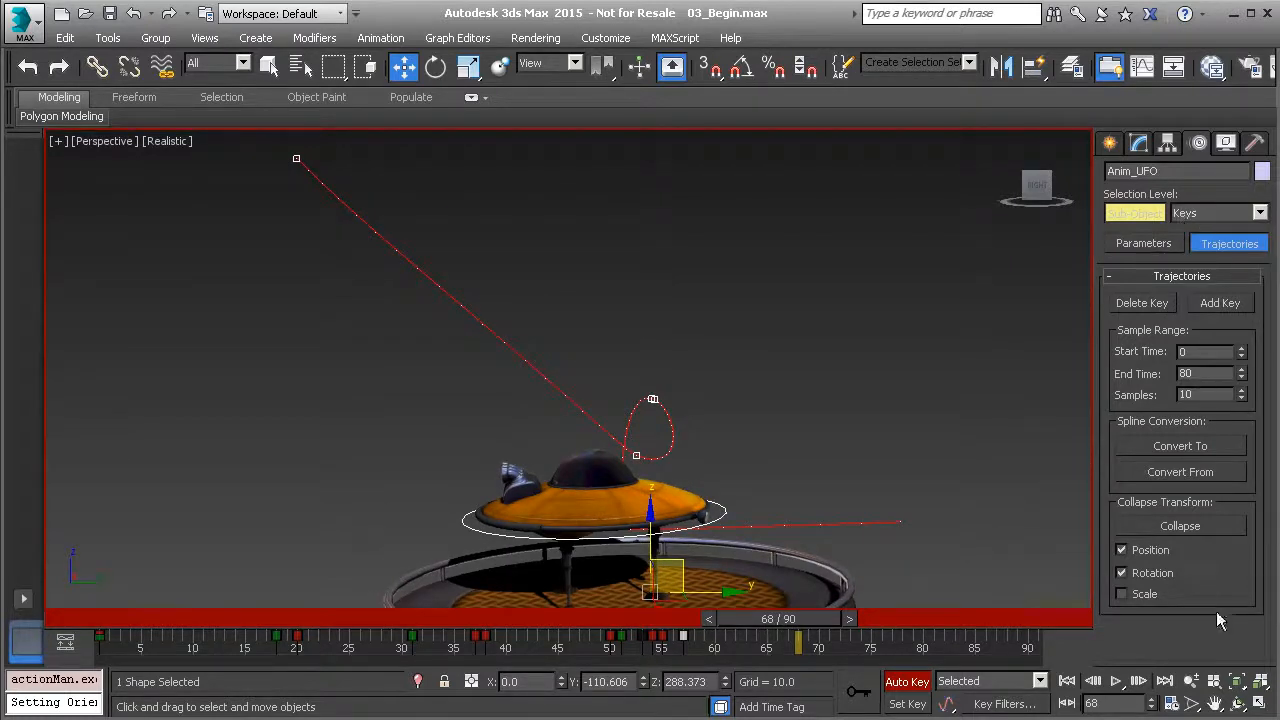
left_click(1068, 681)
left_click(1116, 681)
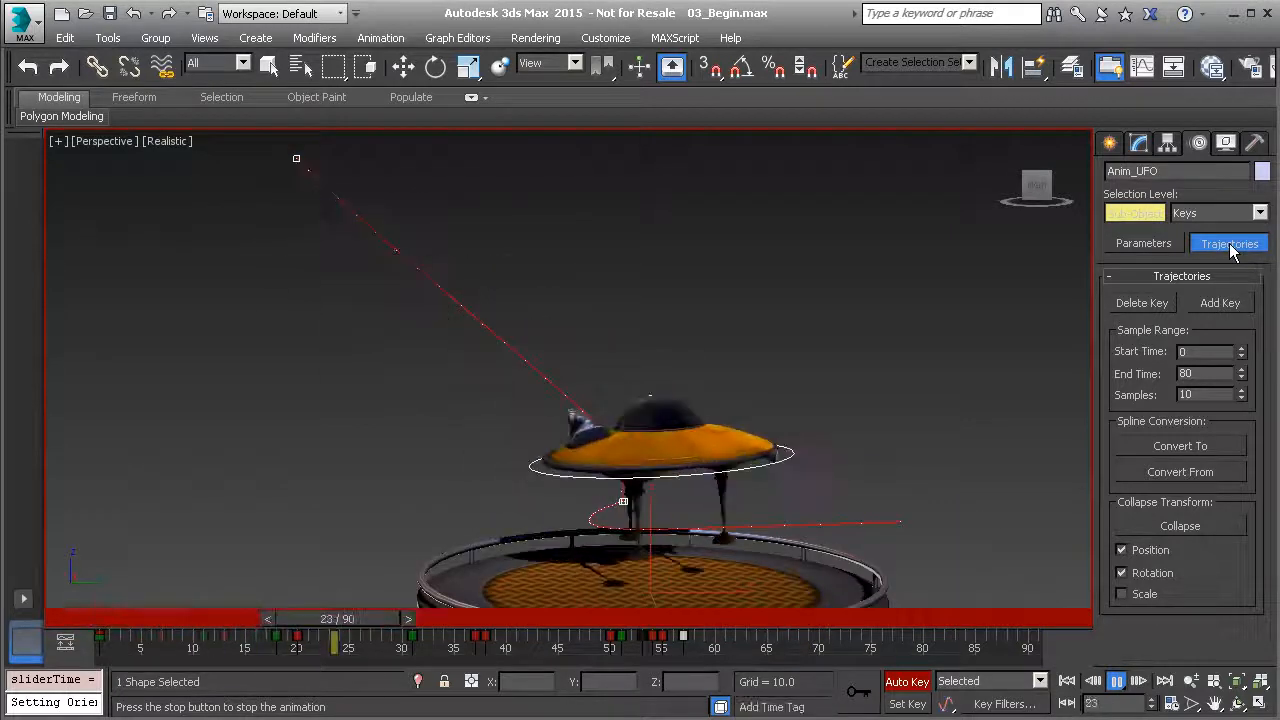
left_click(1115, 681)
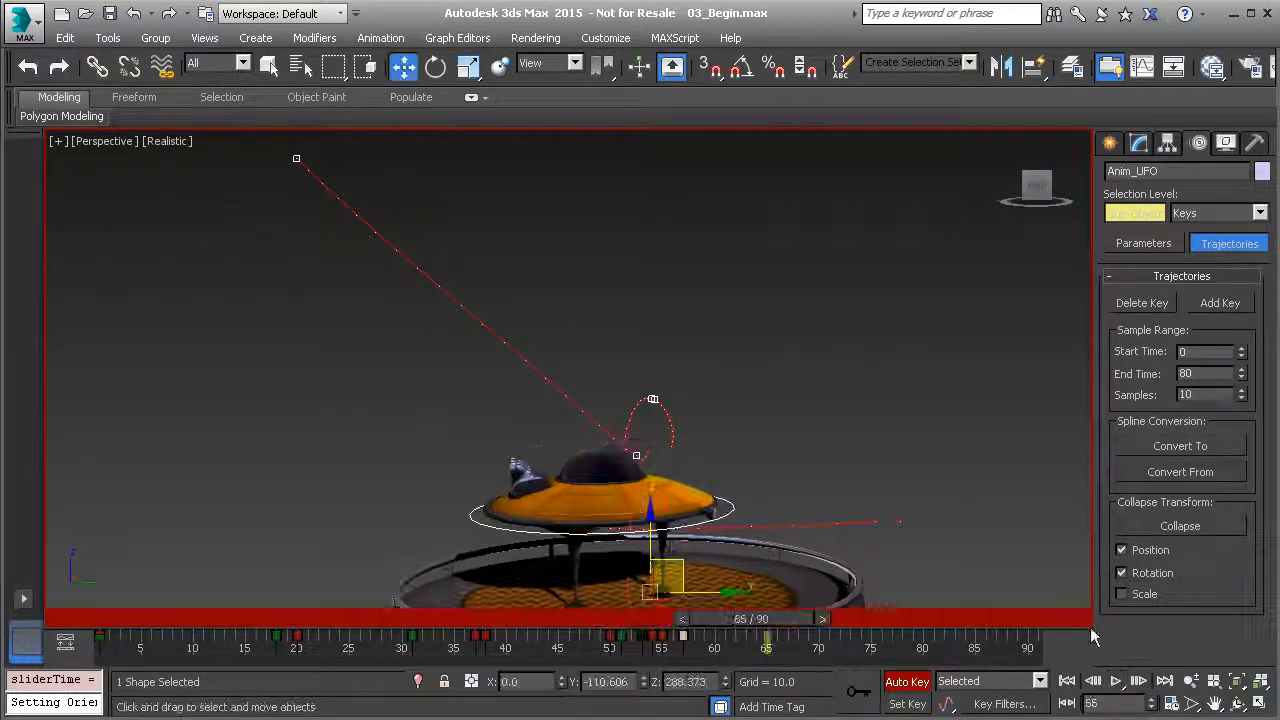
Leave trajectory editing and return to the UFO control's motion parameters.
left_click(1143, 243)
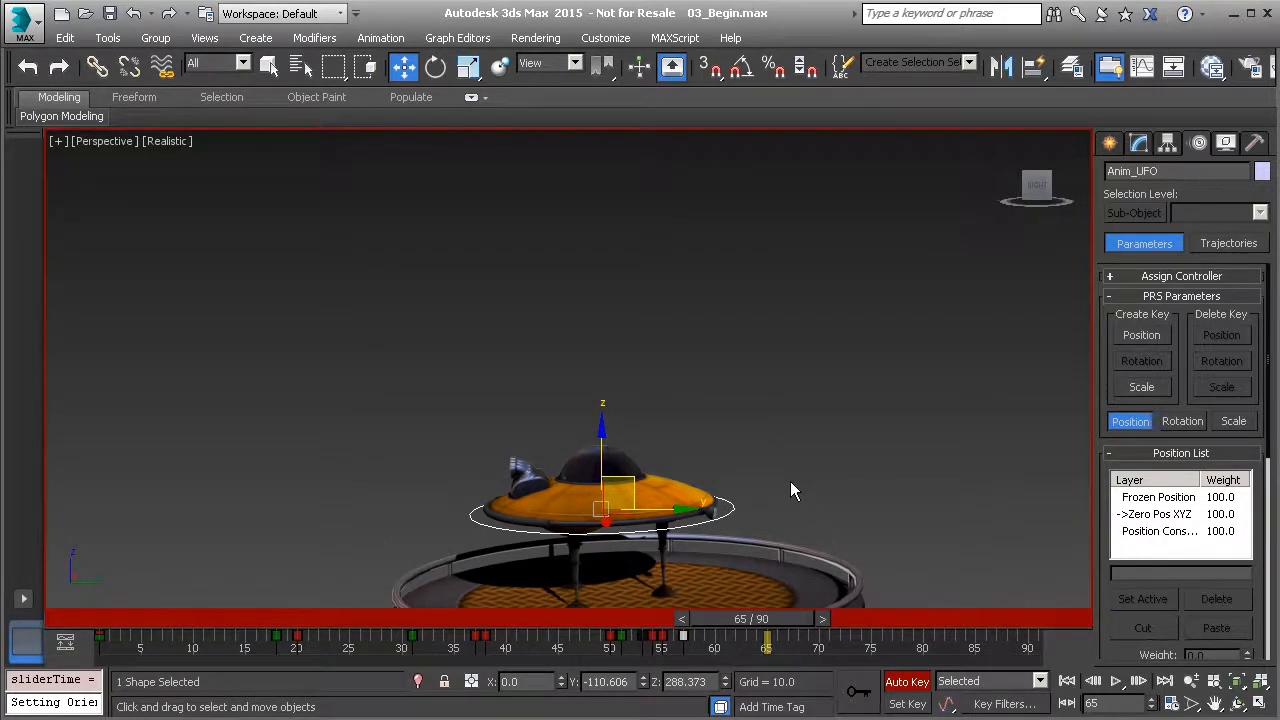
middle_click_drag(780, 466, 777, 401)
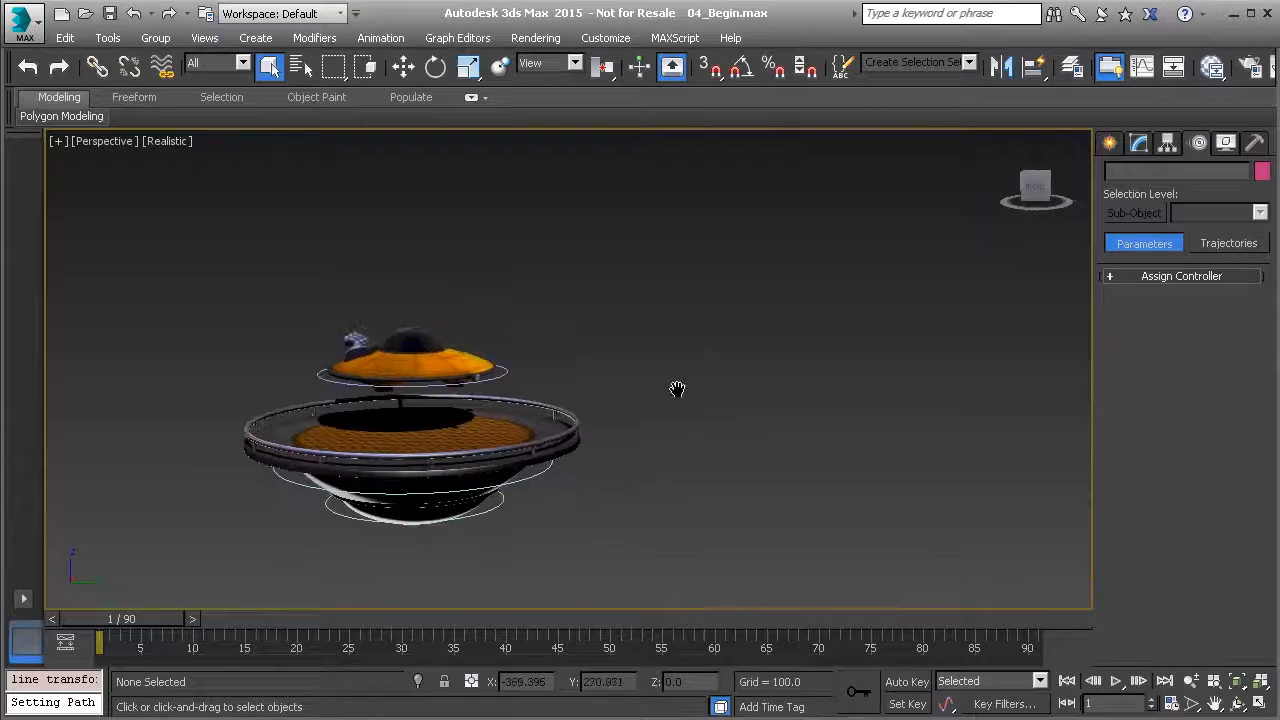
Switch the viewport from Perspective to the Right view with space ahead of the UFO and platform.
middle_click_drag(677, 389, 598, 405)
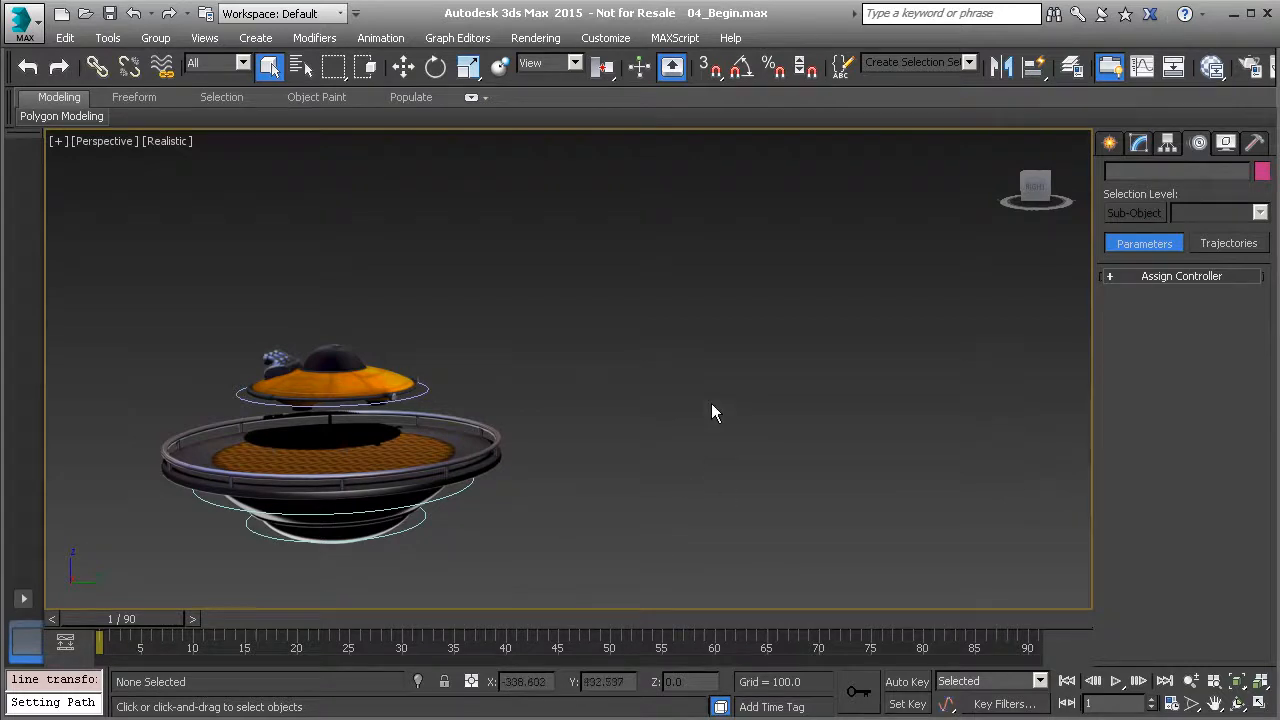
middle_click_drag(626, 426, 580, 408)
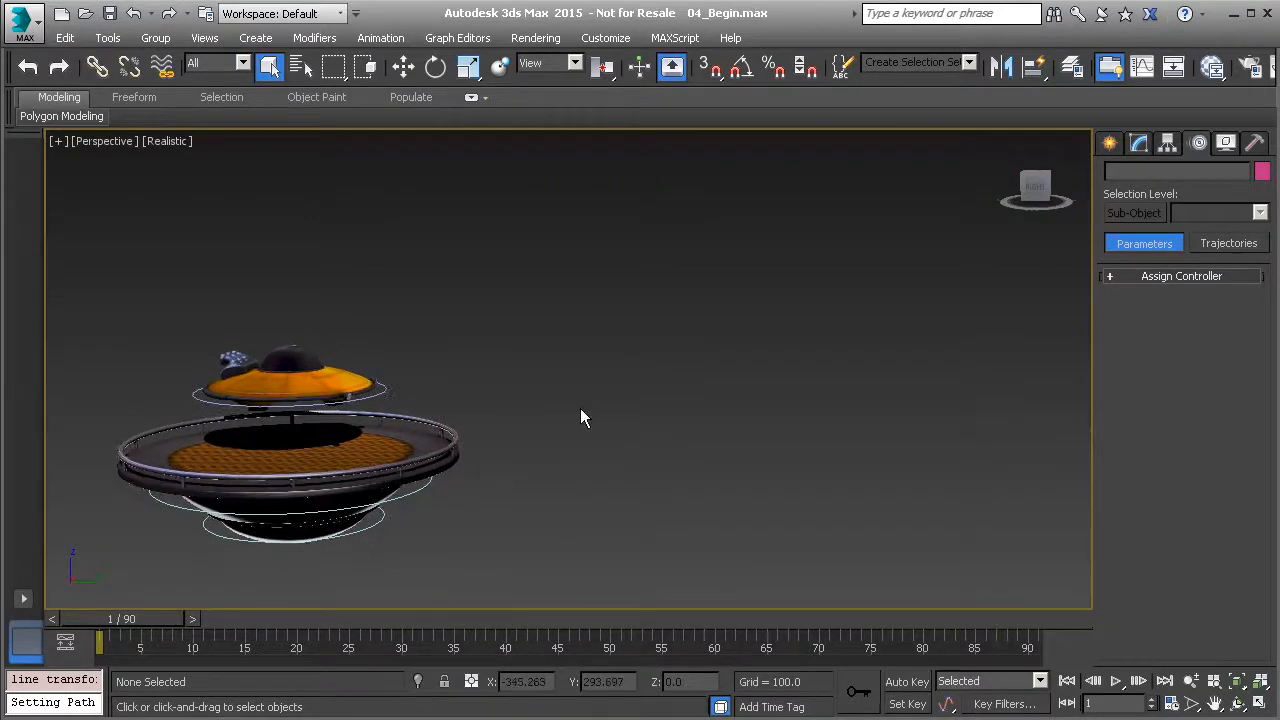
left_click(104, 147)
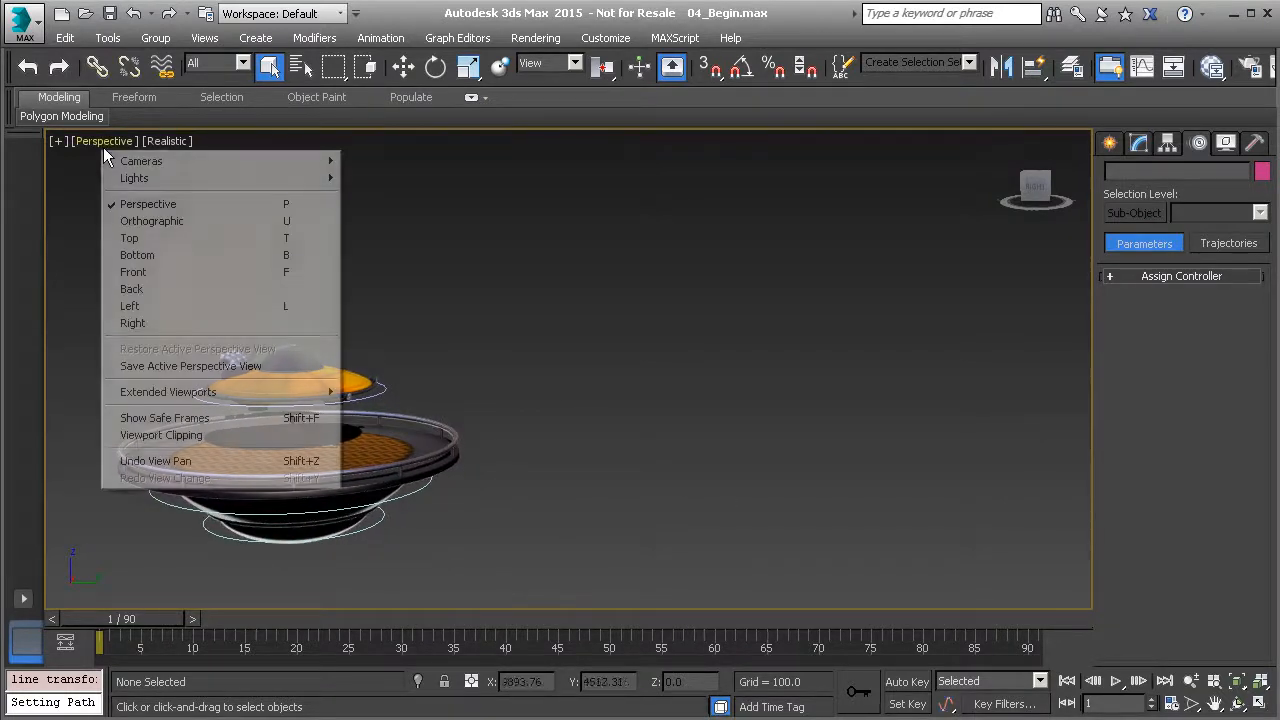
left_click(154, 322)
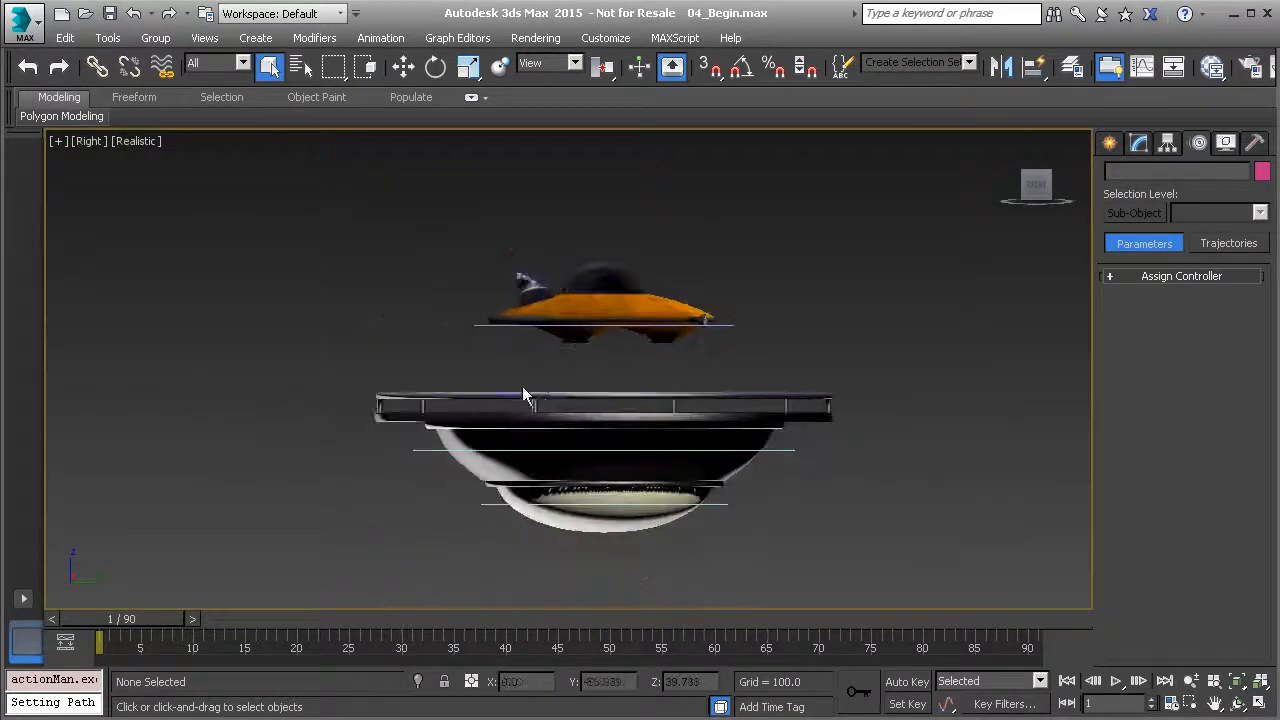
Draw a five-point Line spline starting beside the UFO and rising away from the platform as a flight path.
left_click(1110, 145)
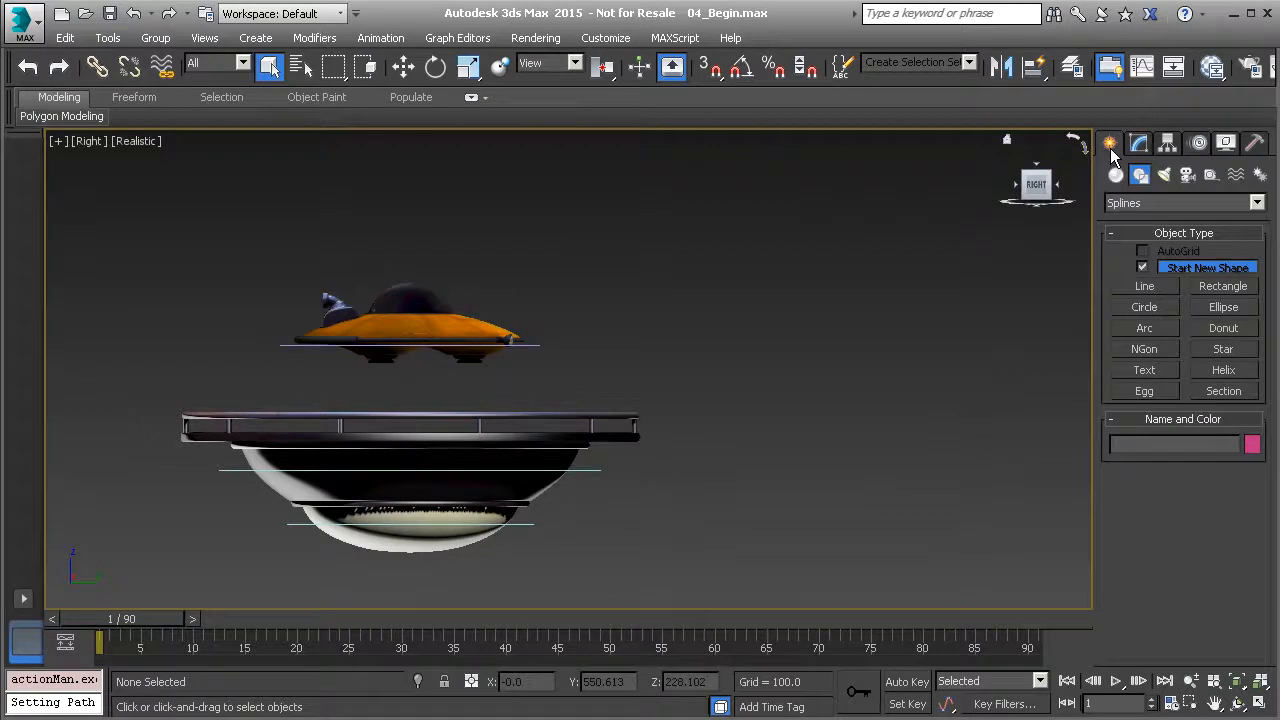
left_click(1158, 289)
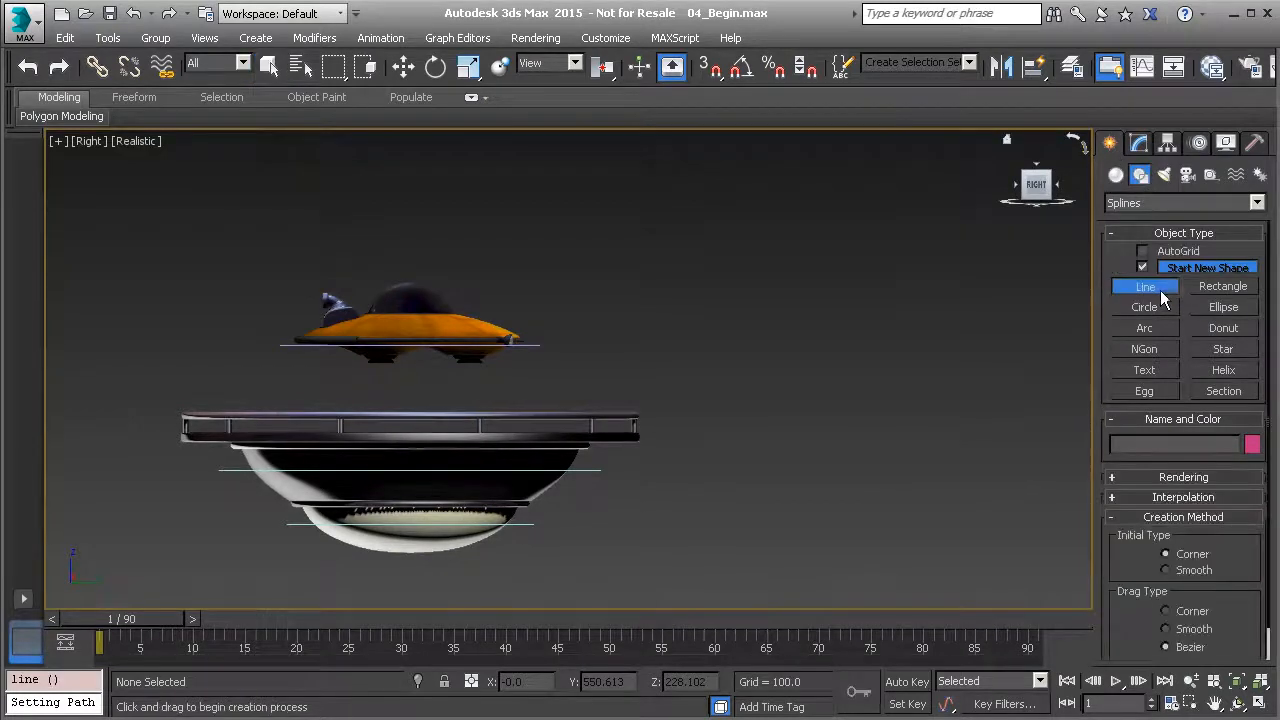
middle_click_drag(752, 366, 595, 430)
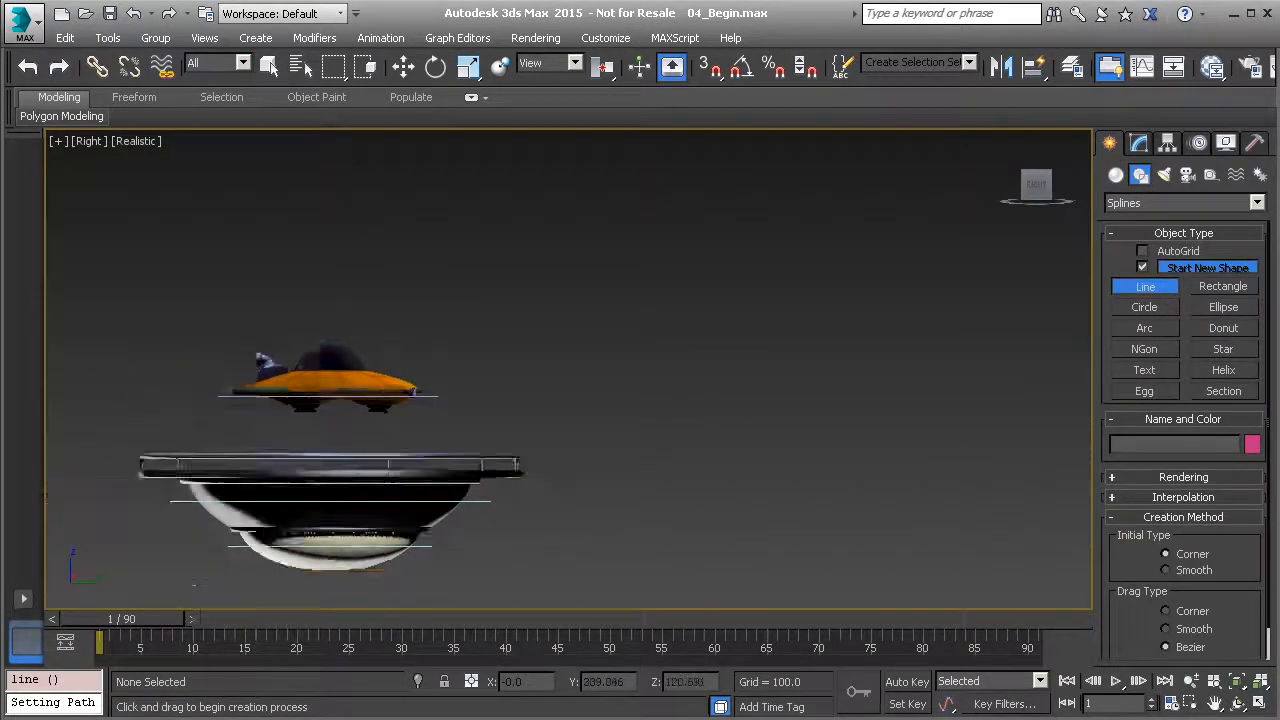
scroll(694, 337, "down", 4)
middle_click_drag(671, 376, 460, 402)
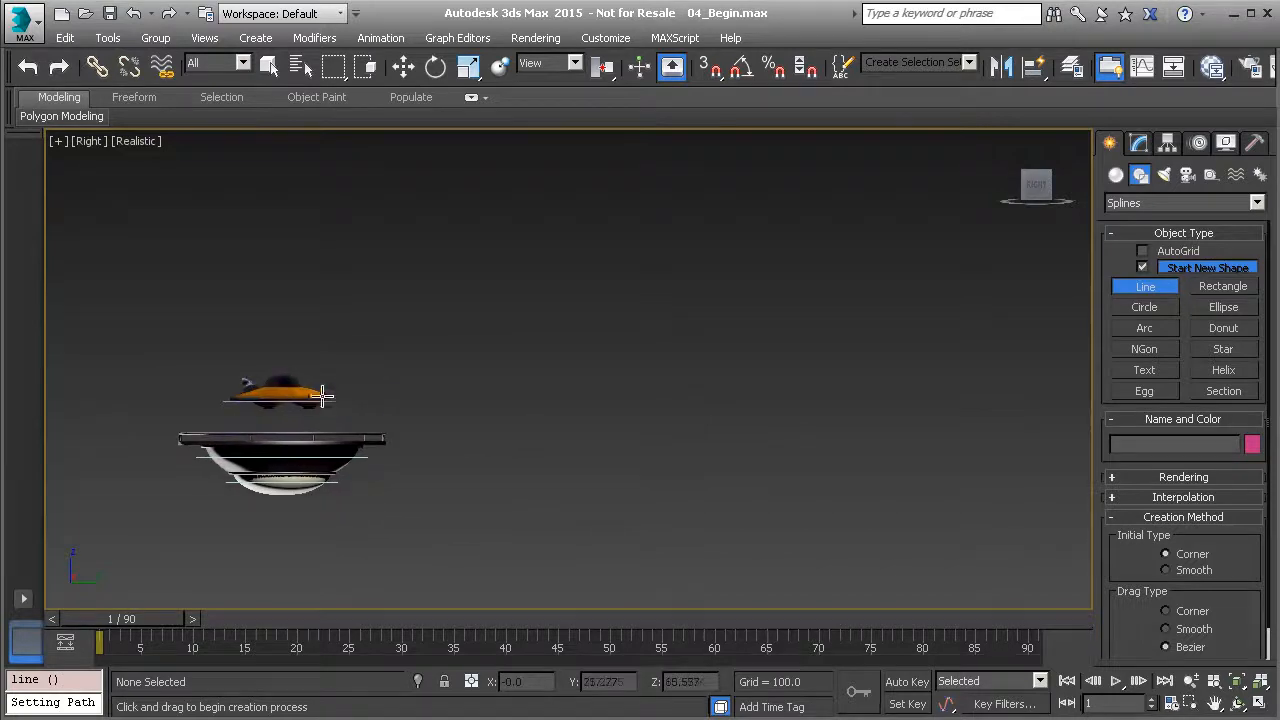
middle_click_drag(609, 400, 530, 442)
left_click(401, 441)
left_click(539, 419)
left_click(703, 369)
left_click(832, 307)
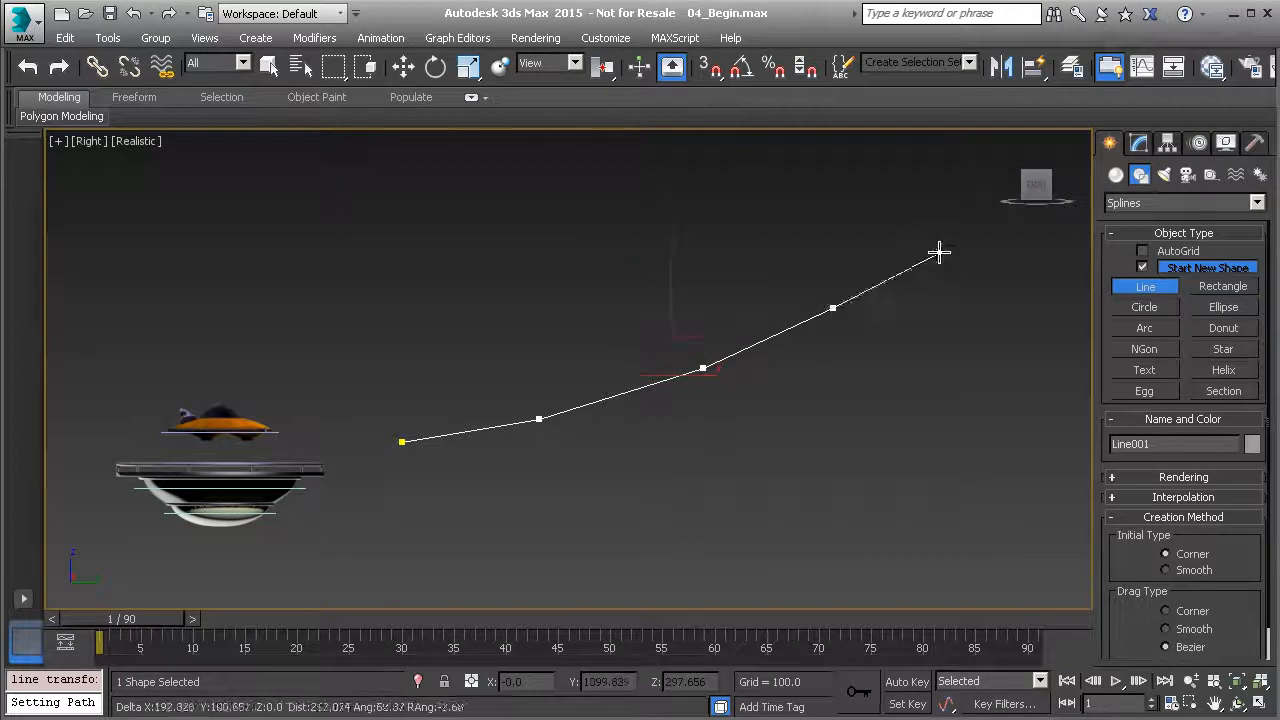
left_click(942, 226)
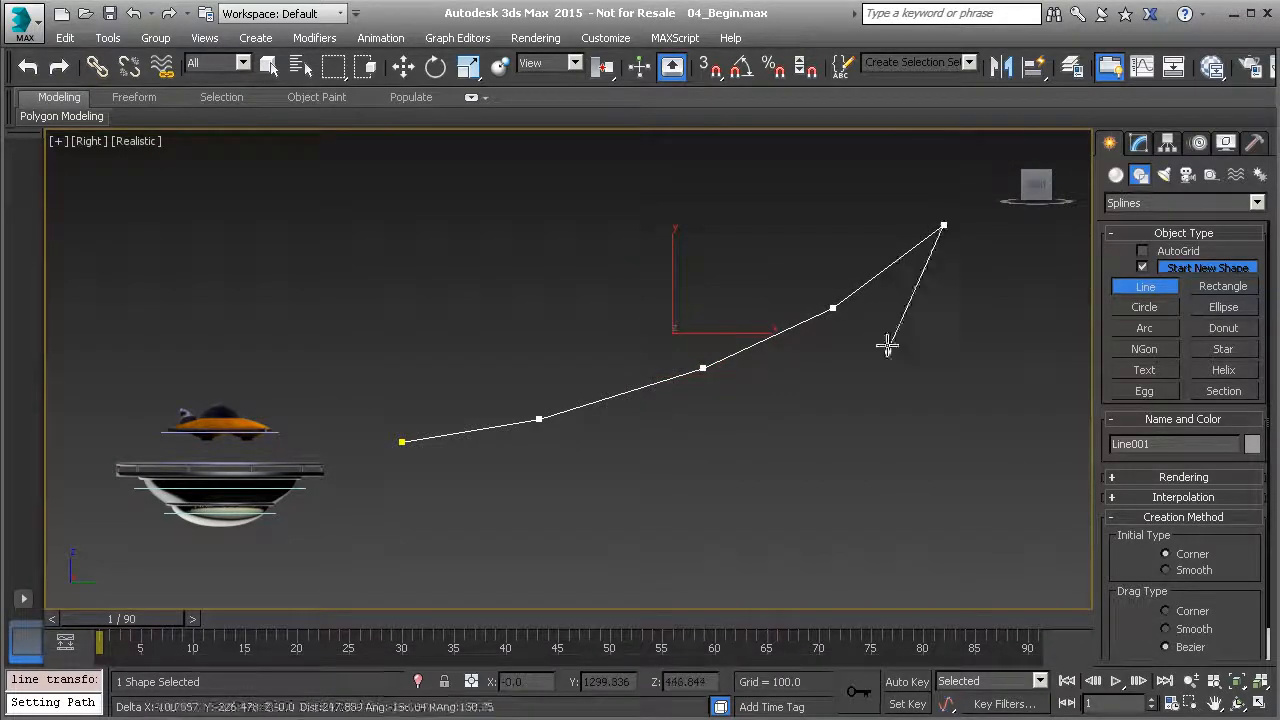
right_click(915, 371)
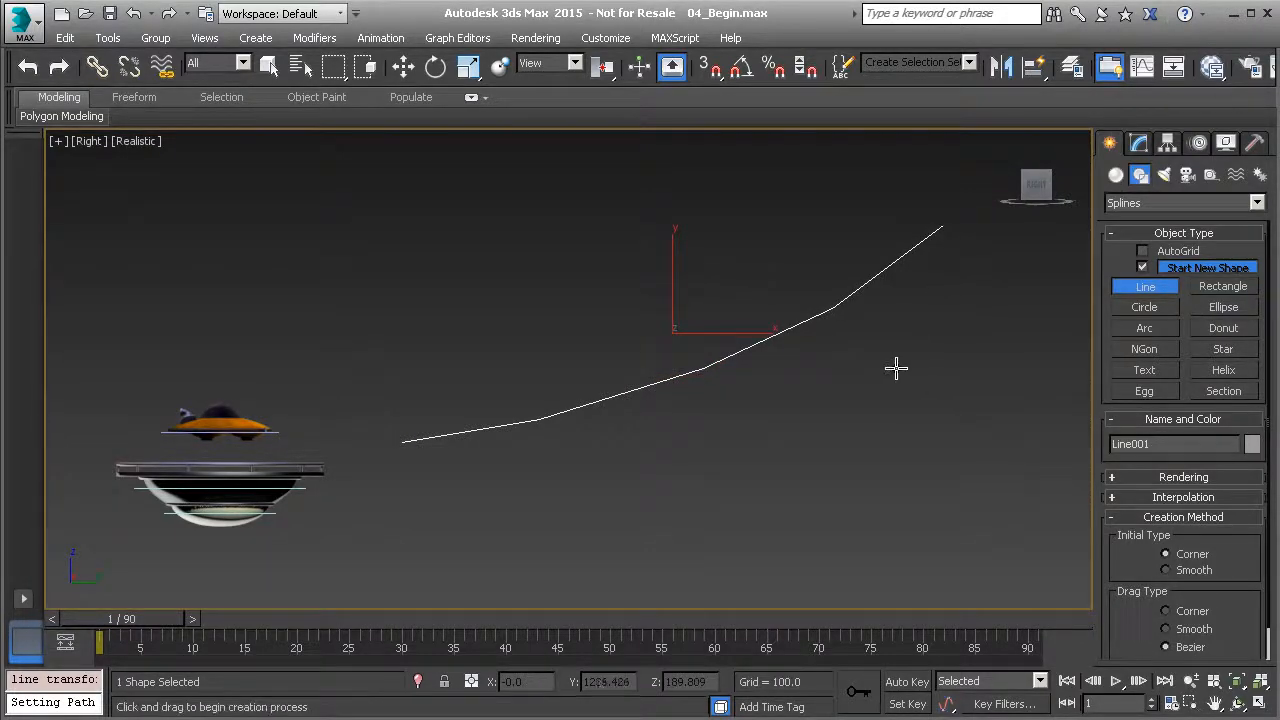
right_click(896, 370)
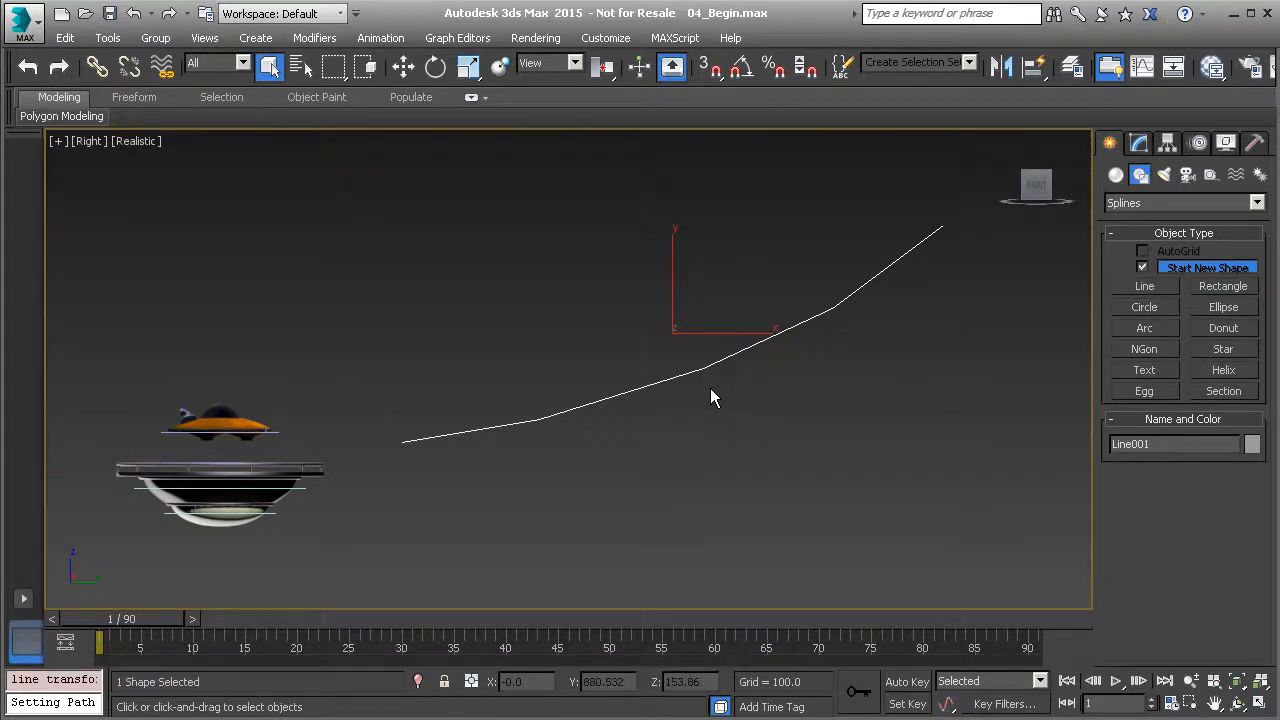
Return to the Perspective view and open the flight path line for vertex editing.
key("p")
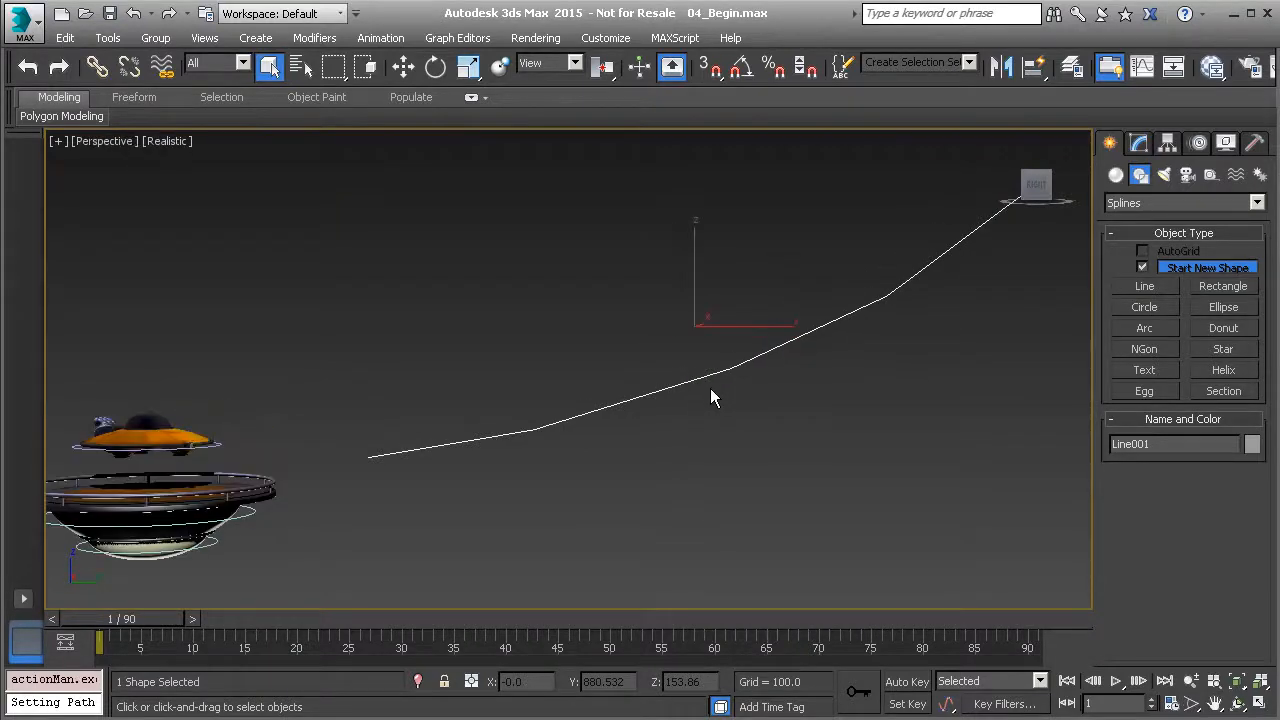
middle_click_drag(568, 417, 621, 432, "alt")
left_click(1142, 144)
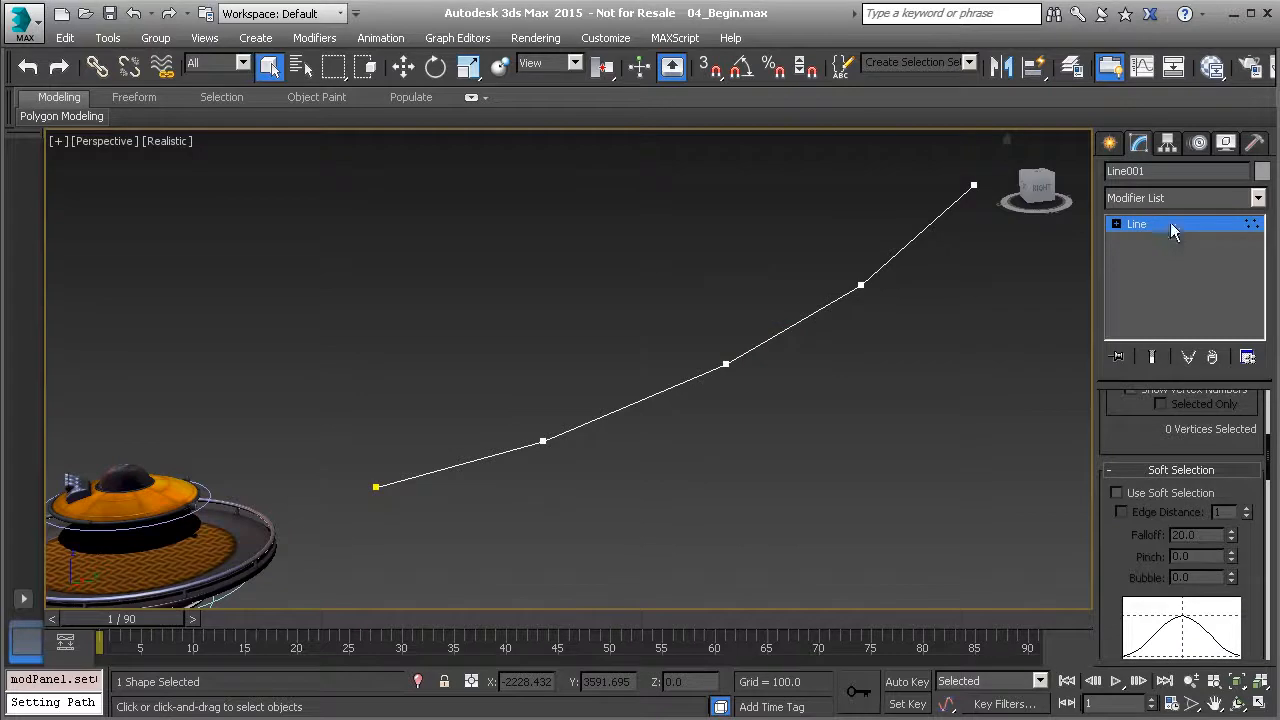
middle_click_drag(585, 422, 553, 430, "alt")
middle_click_drag(713, 397, 741, 430, "alt")
middle_click_drag(666, 443, 691, 337, "alt")
Offset the line's far vertices sideways along X, placing the third vertex at about X 27.
left_click(734, 366)
middle_click_drag(811, 429, 645, 310, "alt")
left_click_drag(629, 223, 823, 263)
key("w")
left_click_drag(713, 342, 774, 330)
left_click_drag(605, 378, 755, 399)
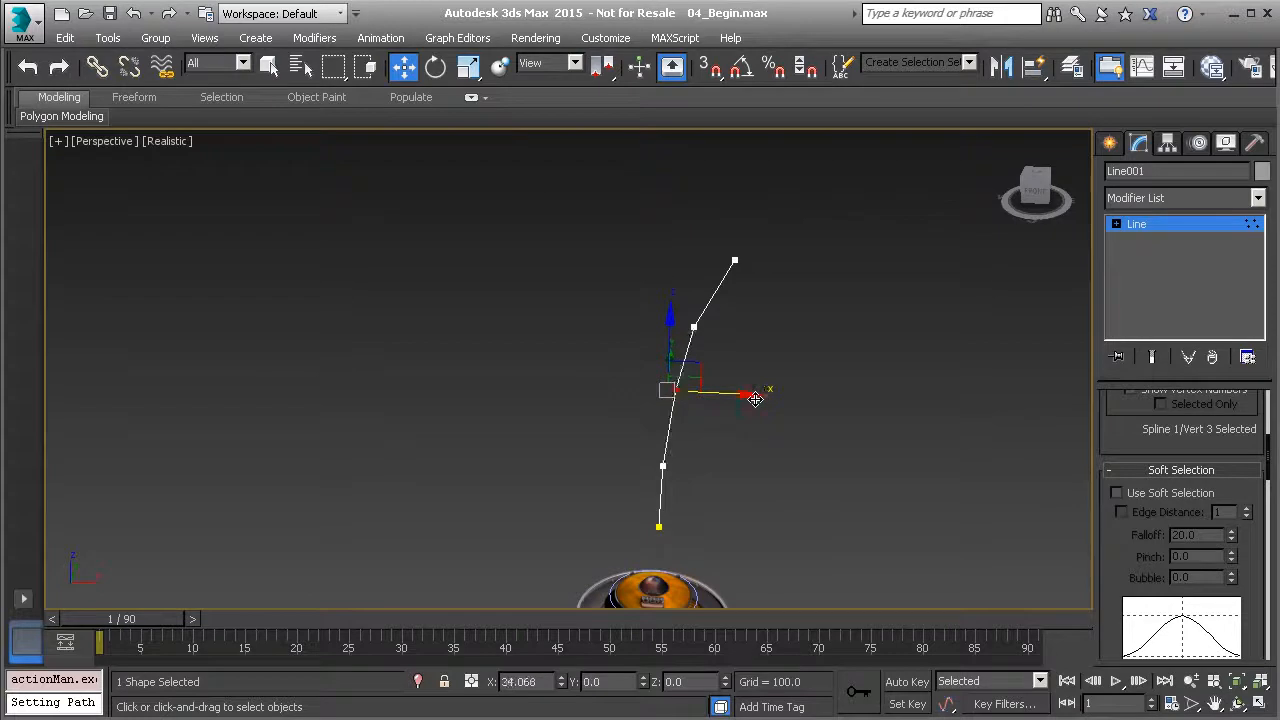
middle_click_drag(755, 399, 645, 440, "alt")
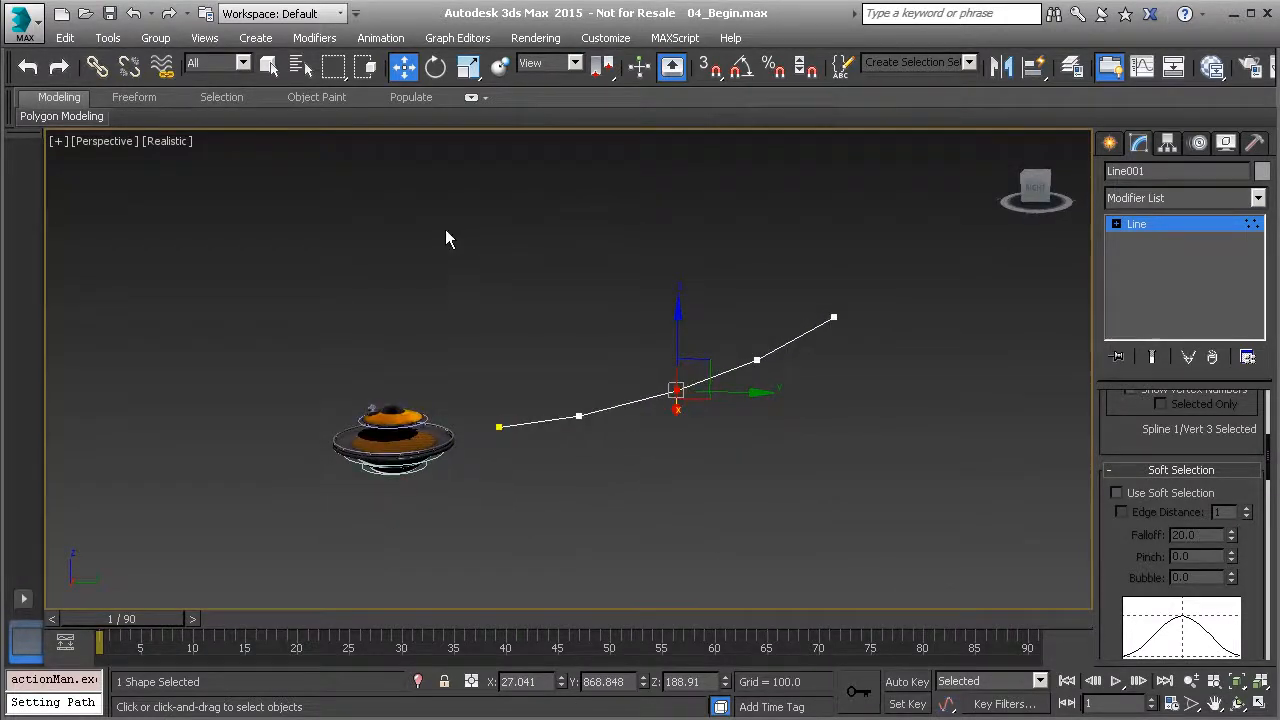
Convert all five vertices of the line from Corner to Bezier and clear the vertex selection.
left_click_drag(940, 529, 940, 529)
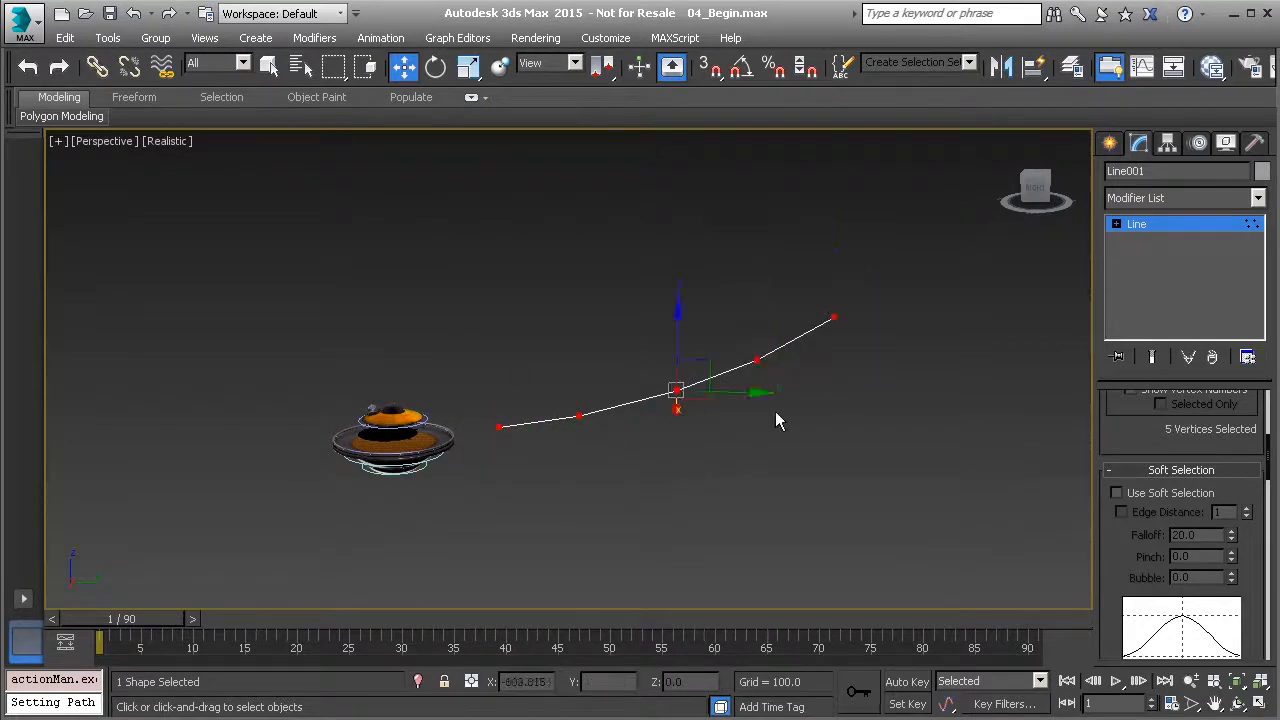
right_click(585, 248)
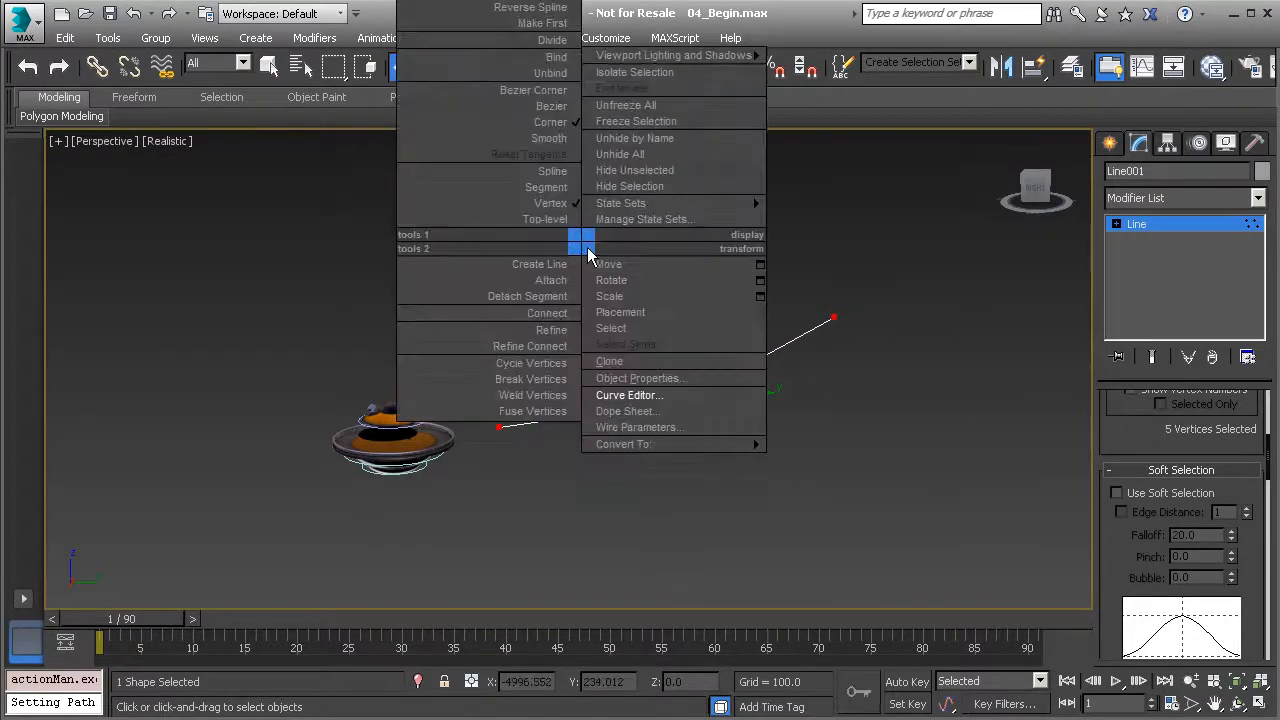
left_click(551, 106)
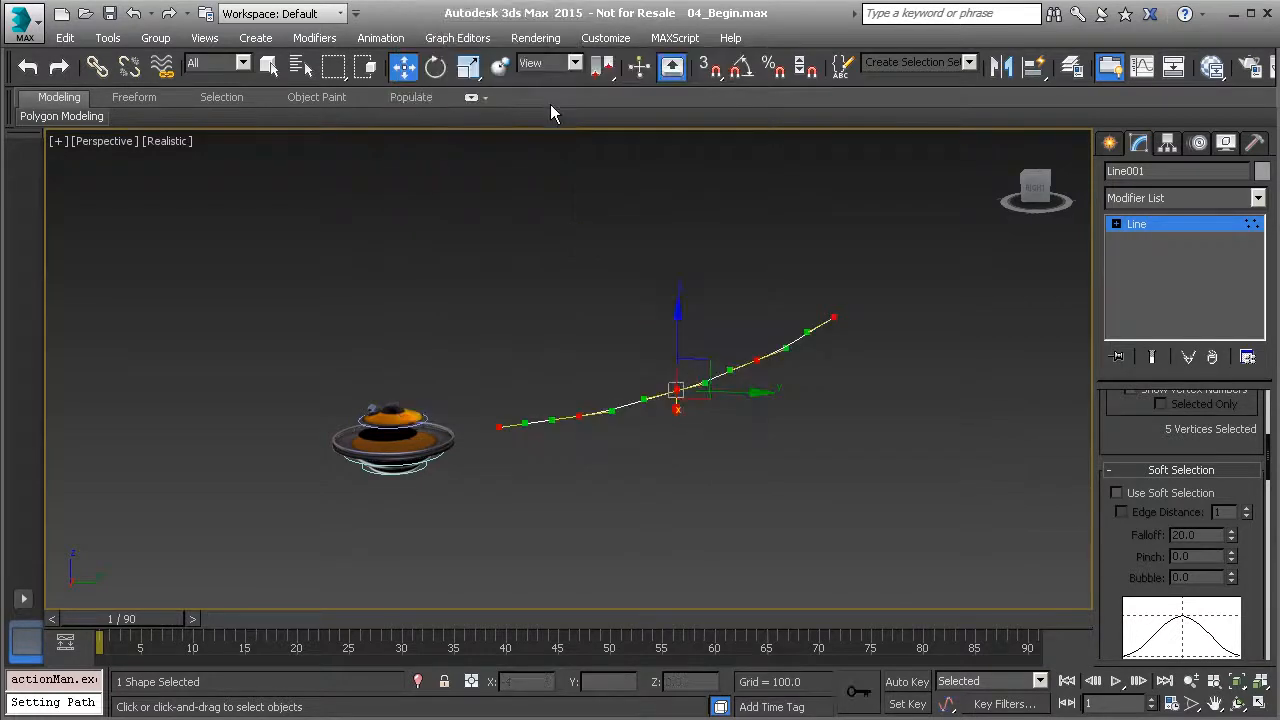
left_click(628, 345)
Rotate the Bezier handles of the line's fourth vertex to smooth the bend towards the far end.
middle_click_drag(630, 350, 794, 420, "alt")
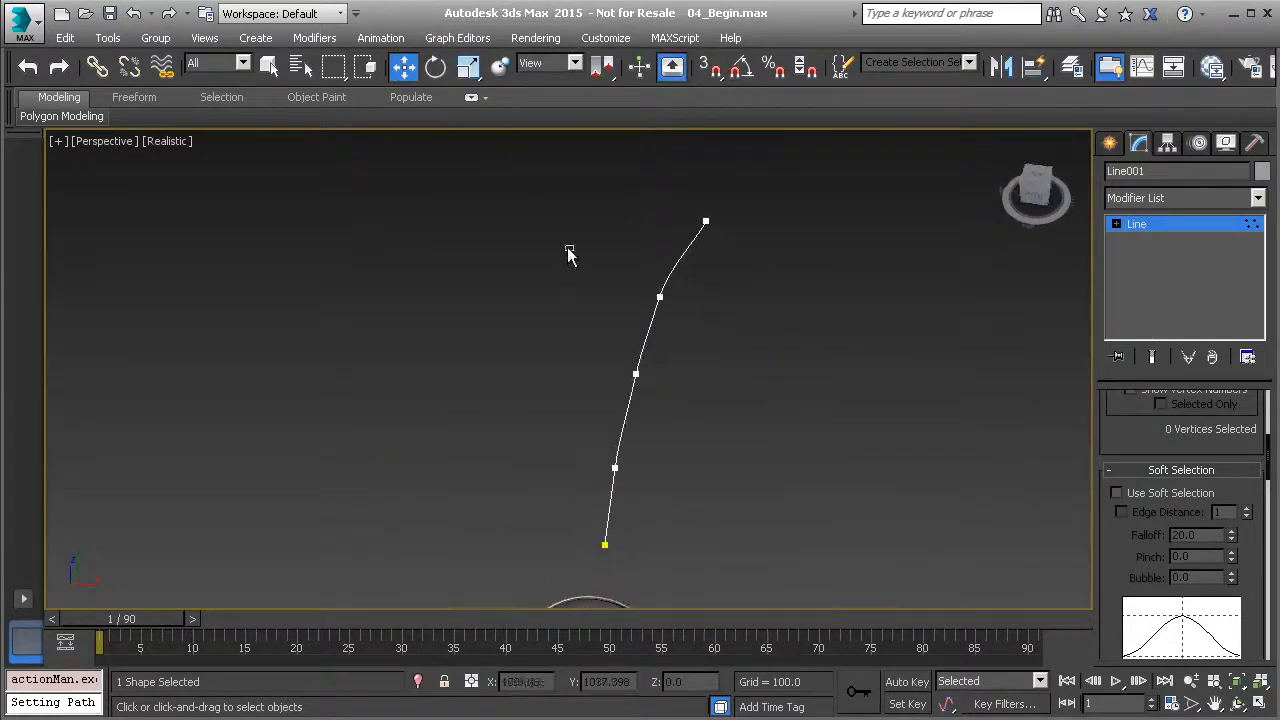
left_click(659, 297)
middle_click_drag(773, 371, 679, 313, "alt")
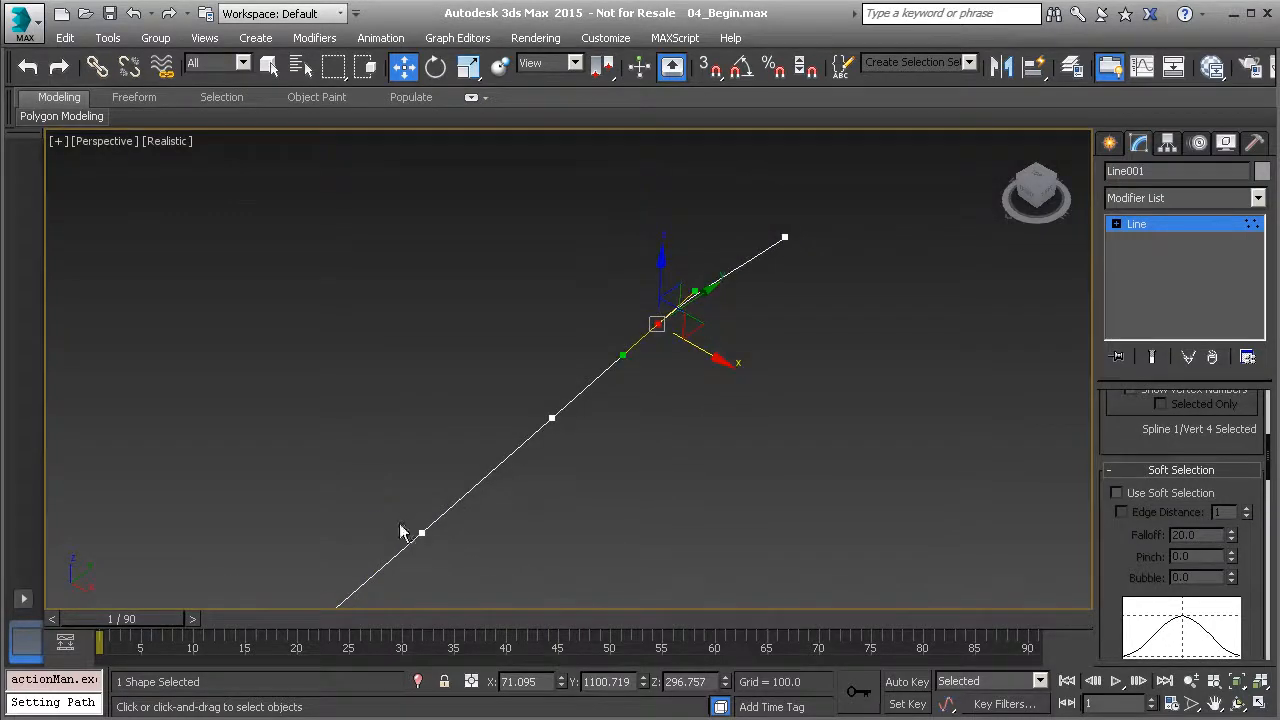
middle_click_drag(640, 380, 746, 337, "alt")
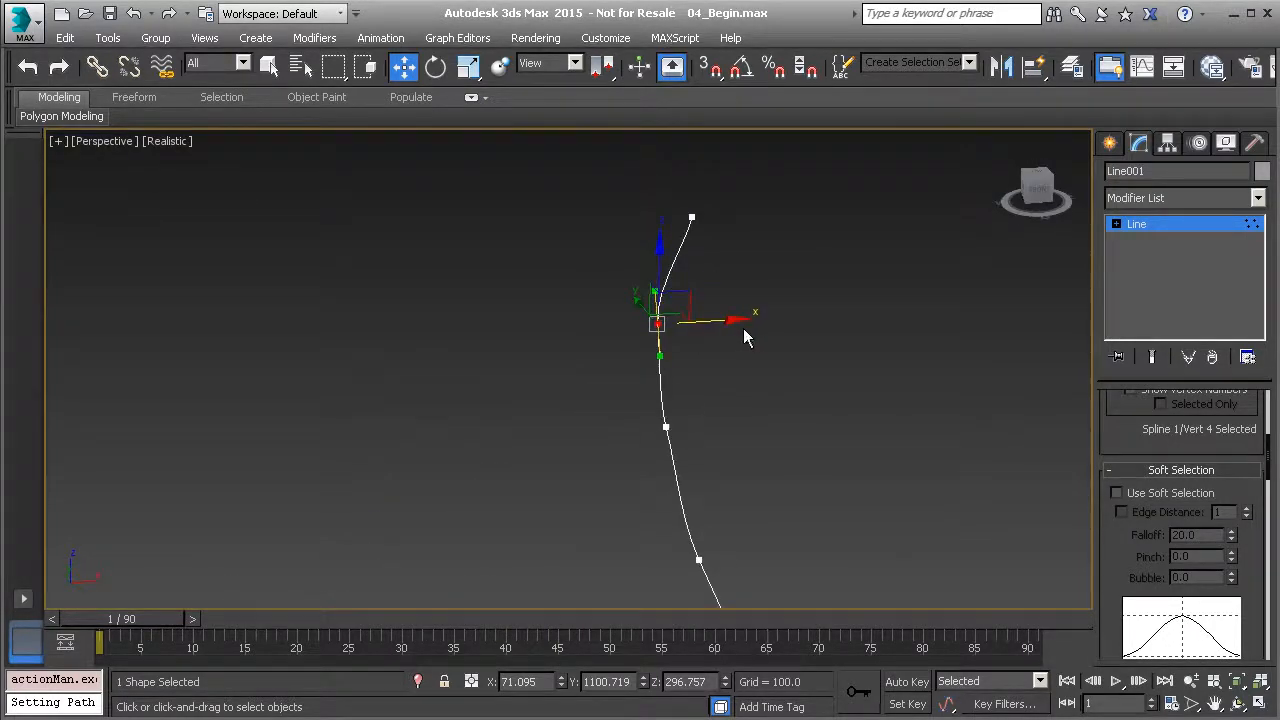
key("e")
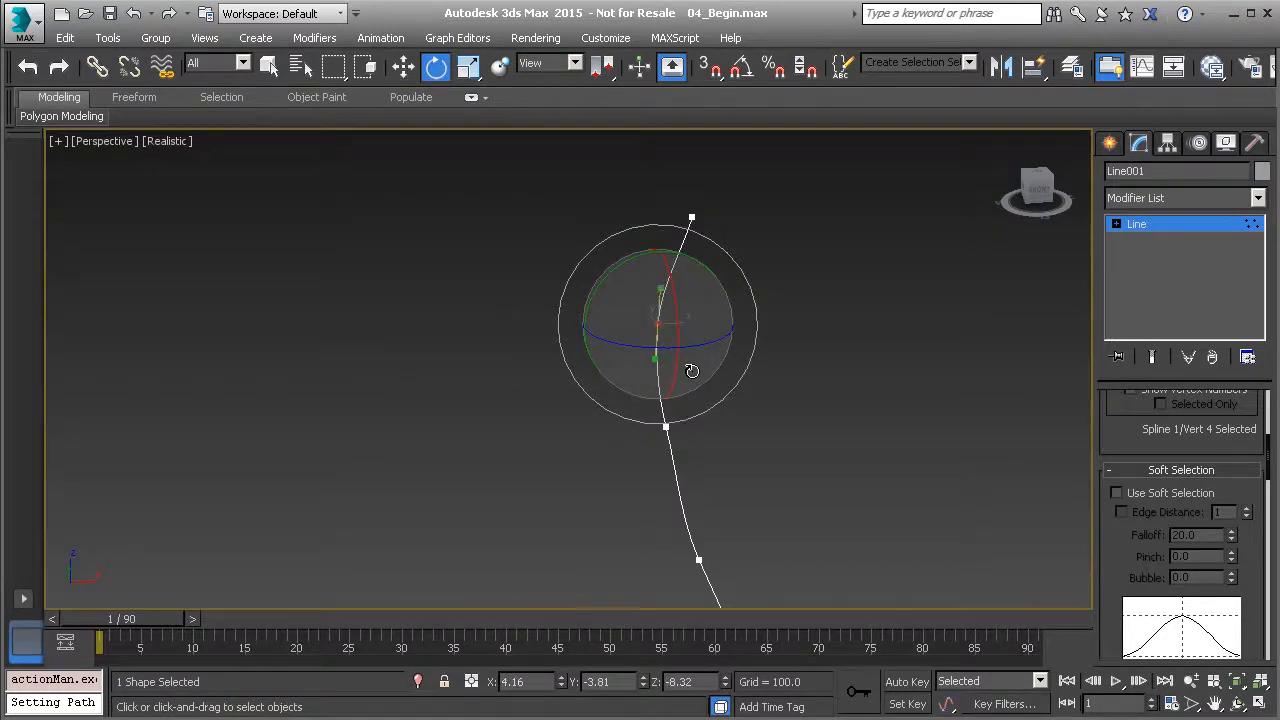
middle_click_drag(686, 371, 778, 427, "alt")
Nudge the line's third vertex slightly along X.
left_click(683, 415)
key("w")
mouse_move(772, 413)
left_mouse_down()
mouse_move(748, 413)
mouse_move(763, 413)
left_mouse_up()
middle_click_drag(763, 413, 600, 424, "alt")
Raise the line's second vertex to a height of about Z 111.
left_click_drag(464, 398, 548, 485)
middle_click_drag(600, 486, 607, 462, "alt")
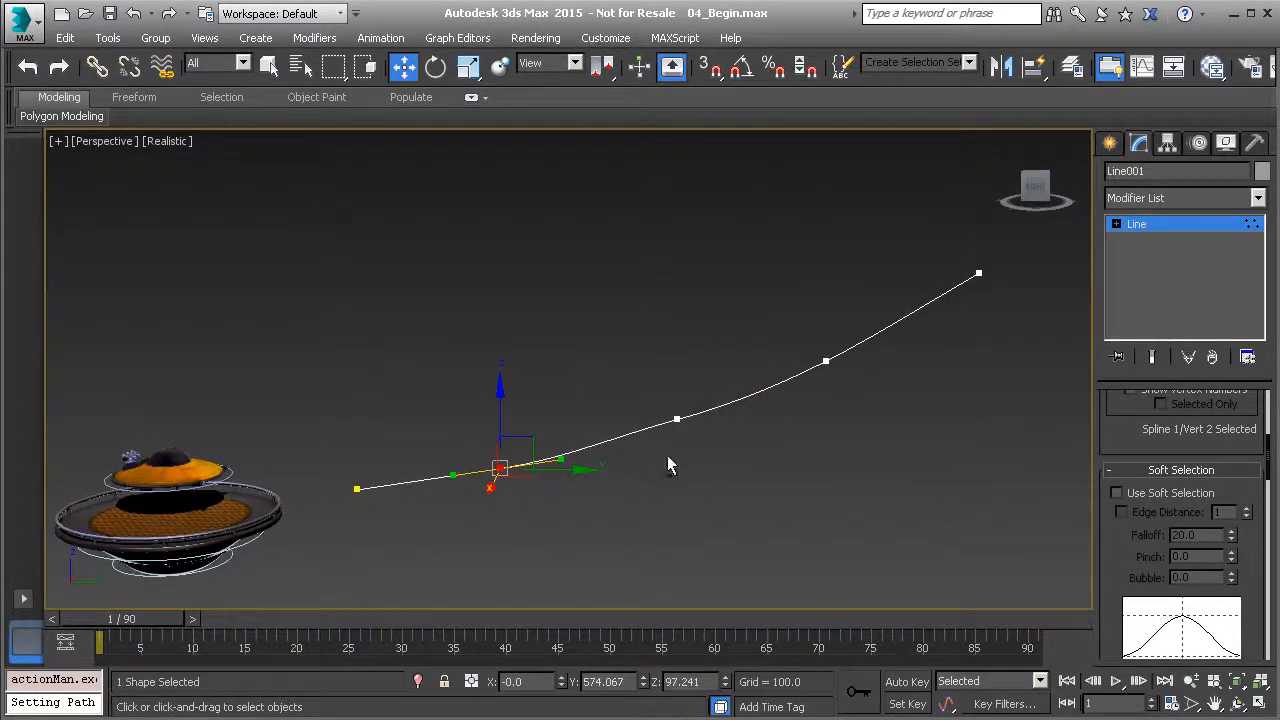
left_click_drag(499, 384, 500, 374)
middle_click_drag(606, 414, 609, 371, "alt")
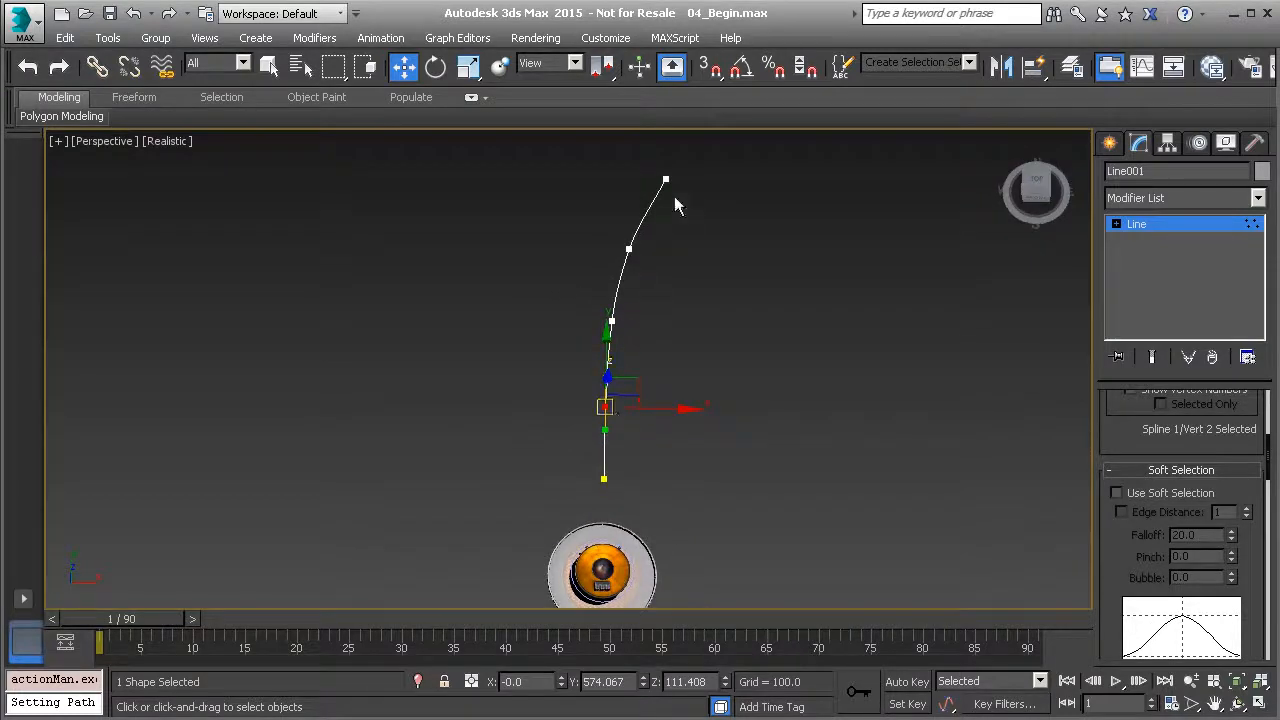
middle_click_drag(643, 199, 600, 309, "alt")
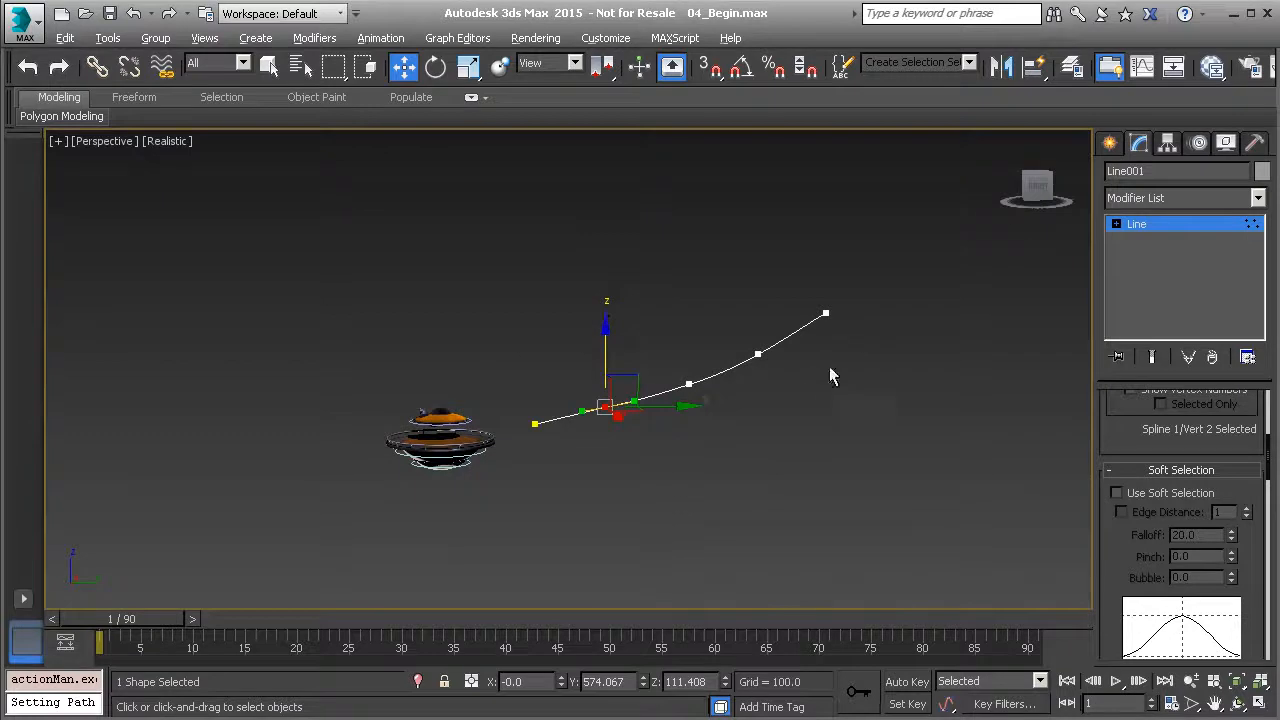
Rotate the Bezier handle of the line's far end vertex and leave vertex editing.
middle_click_drag(834, 366, 786, 403, "alt")
left_click(820, 443)
middle_click_drag(889, 509, 735, 390, "alt")
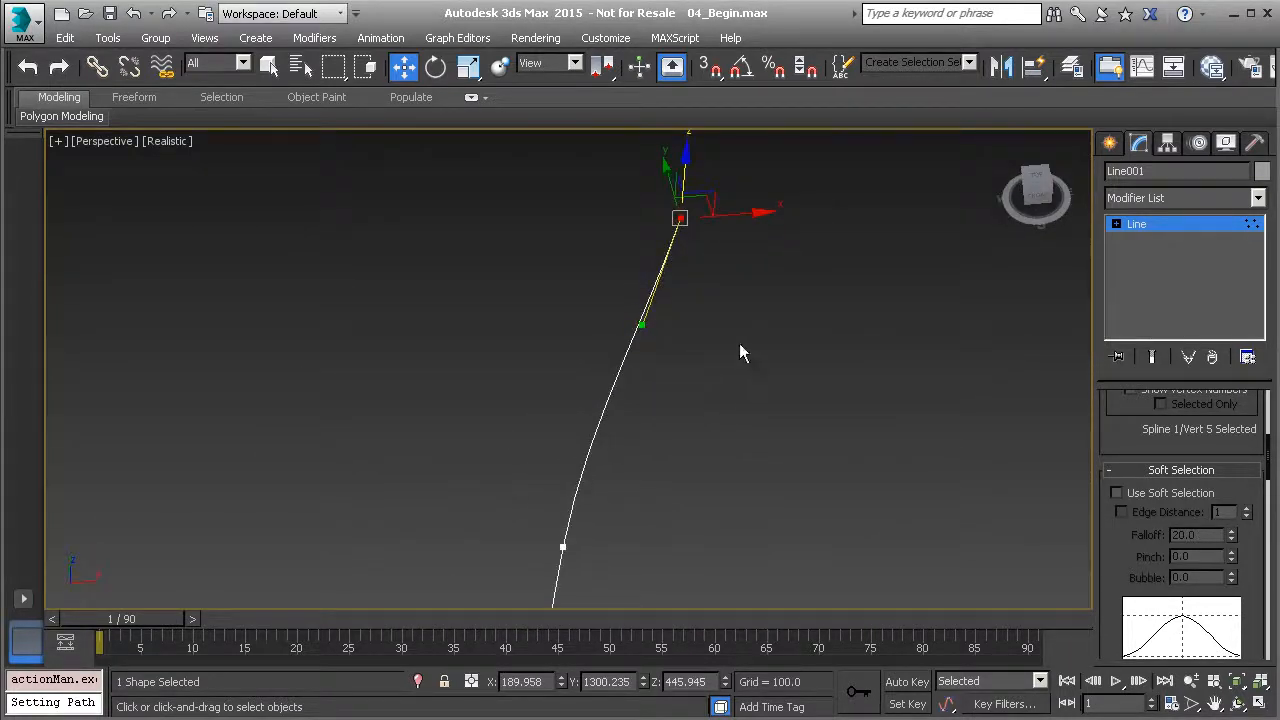
key("e")
left_click_drag(725, 260, 726, 263)
middle_click_drag(816, 343, 762, 320, "alt")
scroll(770, 312, "down", 4)
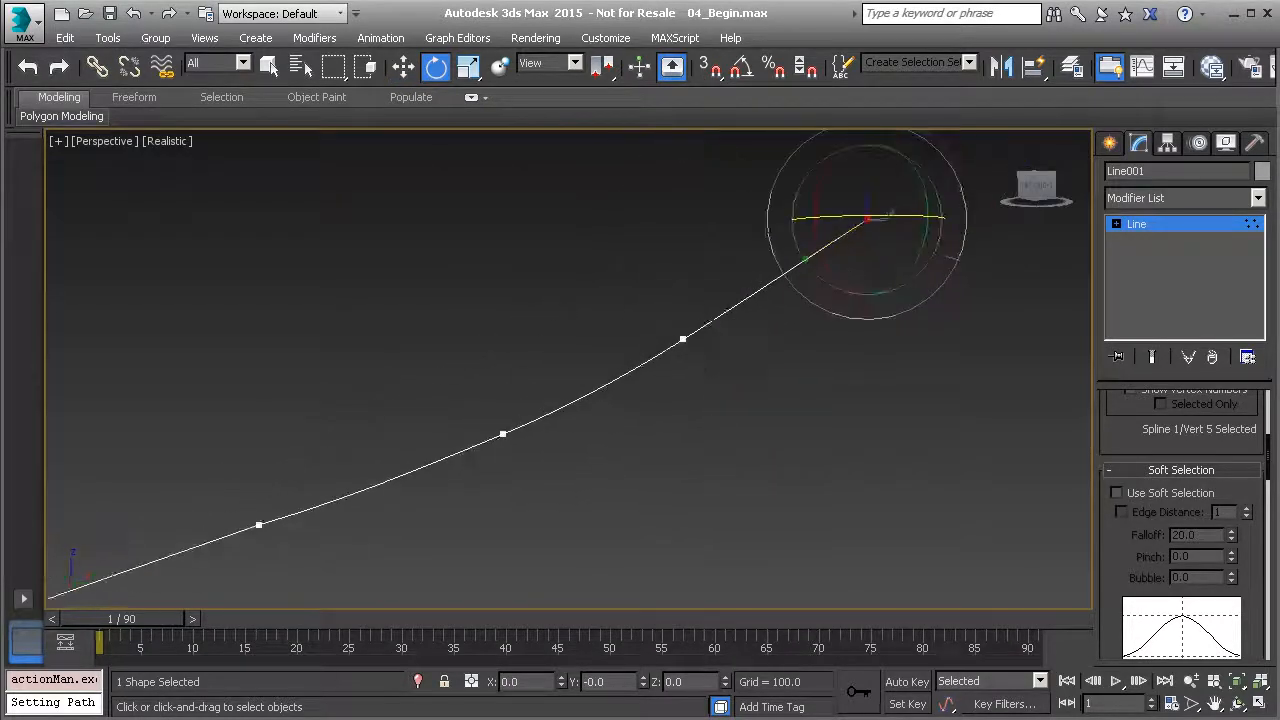
left_click(1156, 224)
Select the Anim_UFO control and apply a Path Constraint to it with the drawn line as the path.
middle_click_drag(515, 450, 799, 380)
scroll(799, 380, "down", 1)
scroll(799, 380, "down", 2)
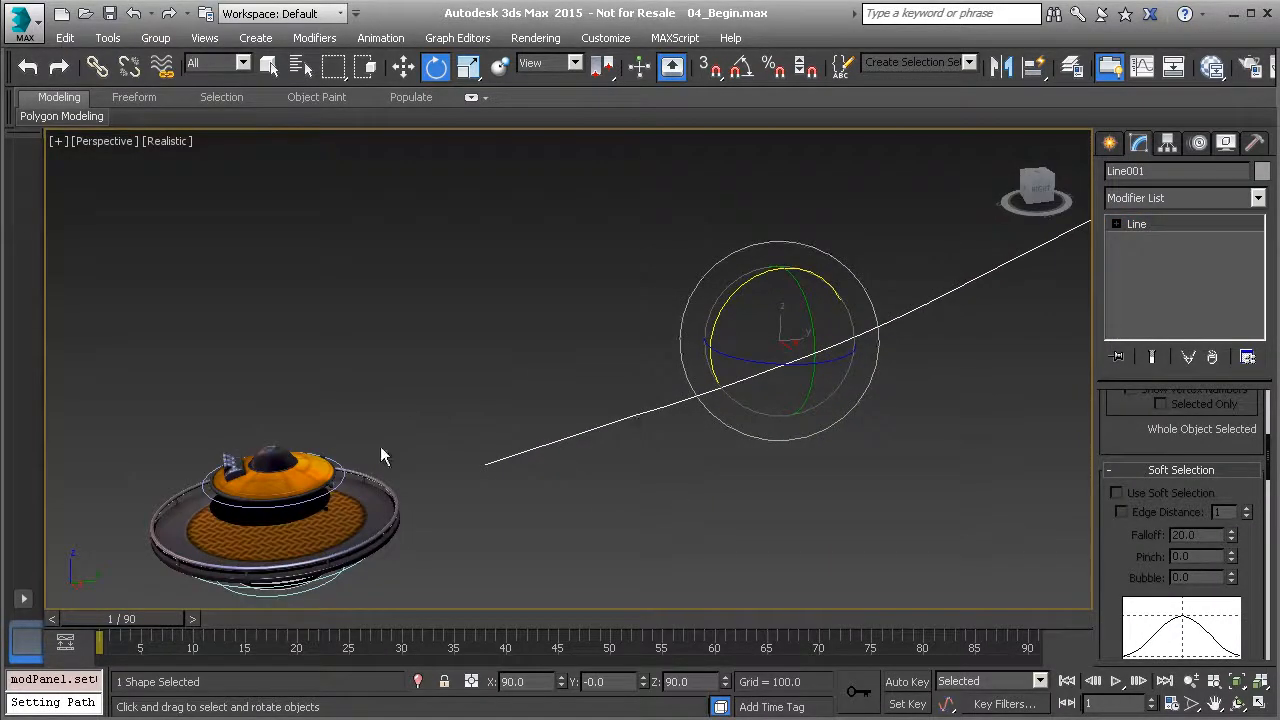
left_click(346, 473)
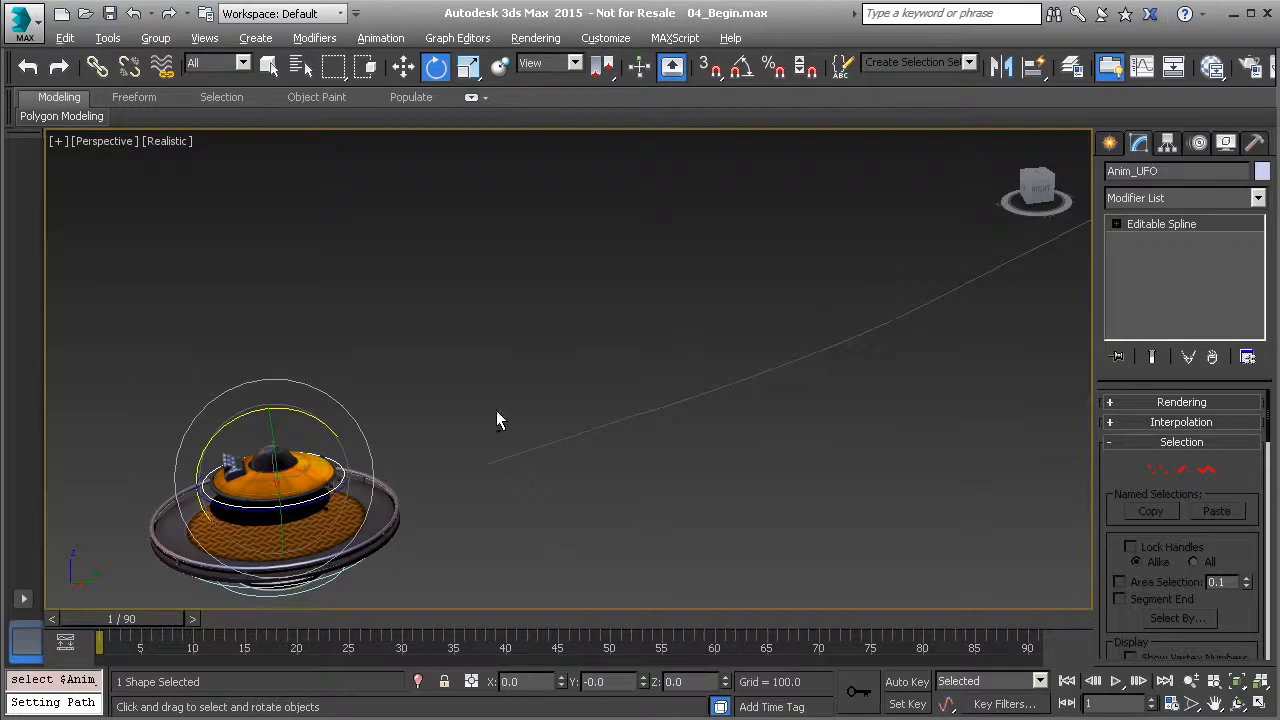
middle_click_drag(637, 429, 559, 385)
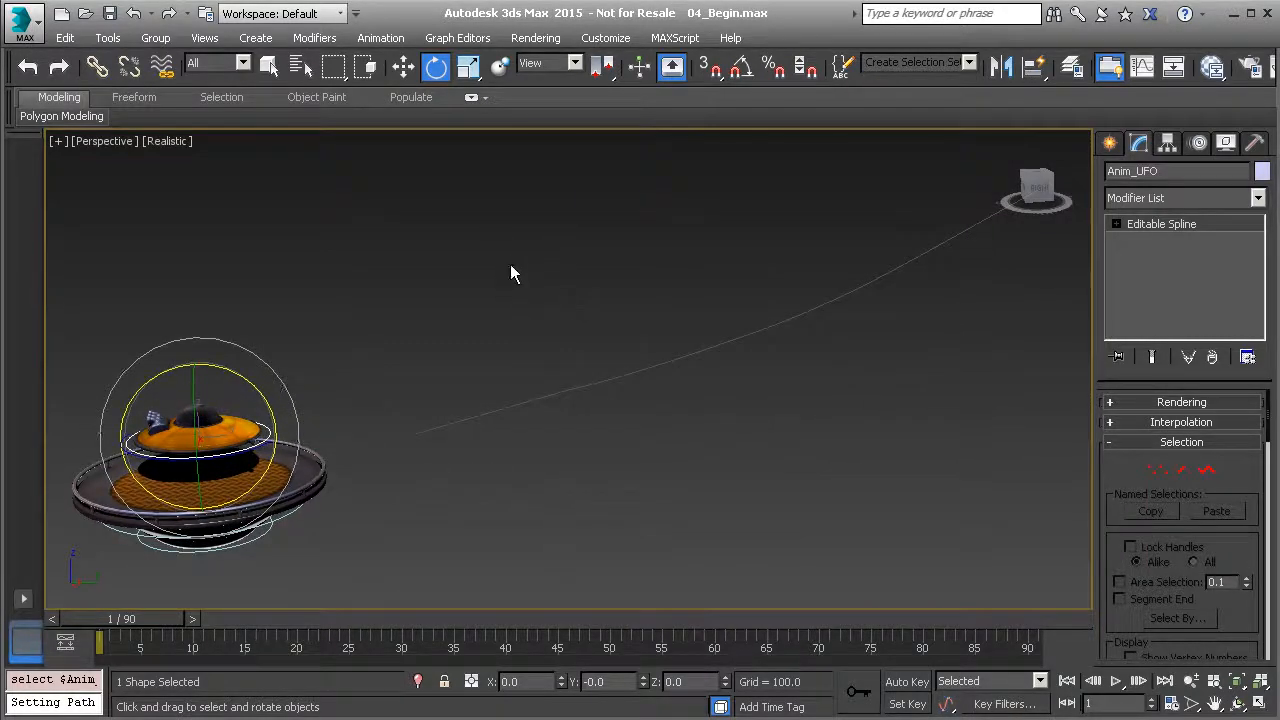
left_click(382, 40)
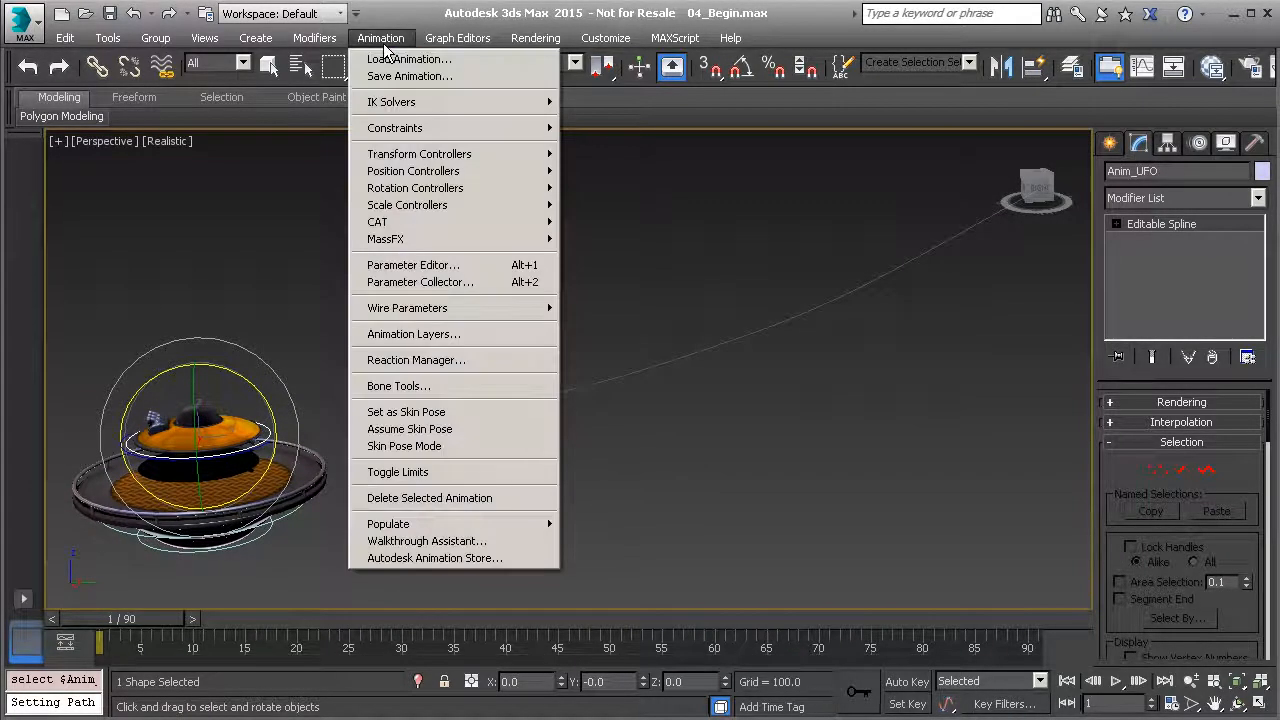
mouse_move(408, 132)
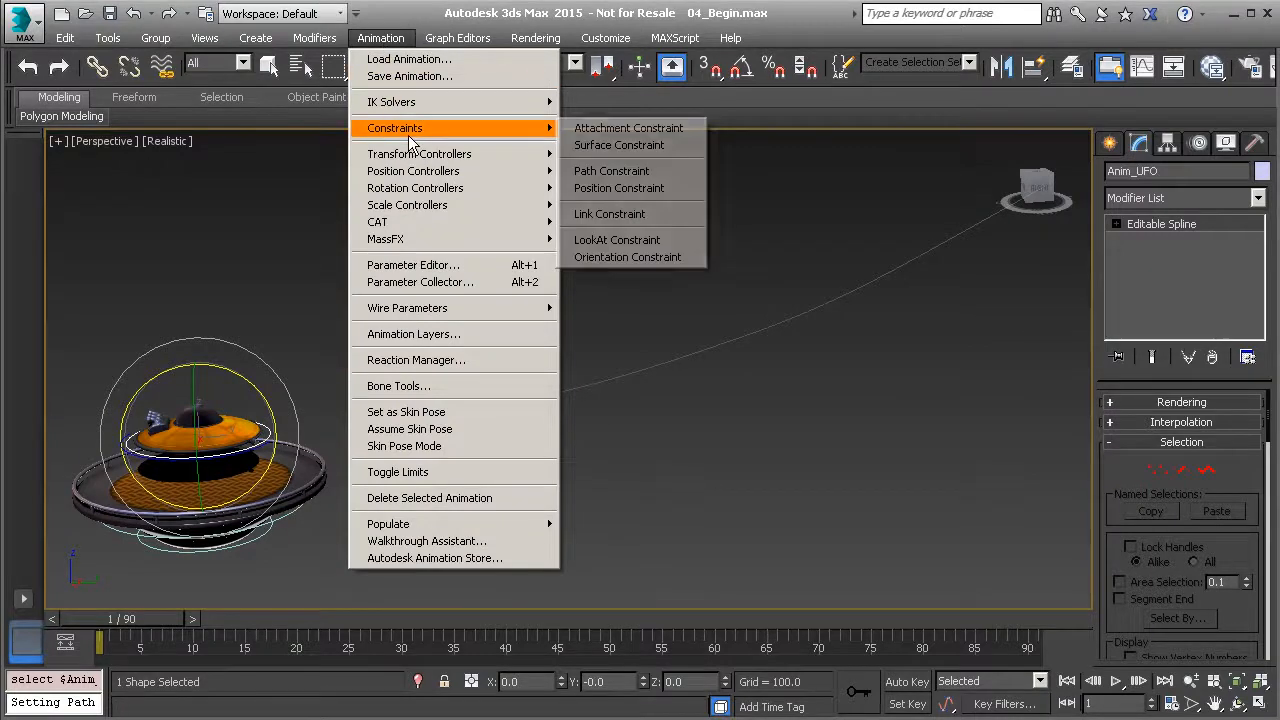
left_click(620, 171)
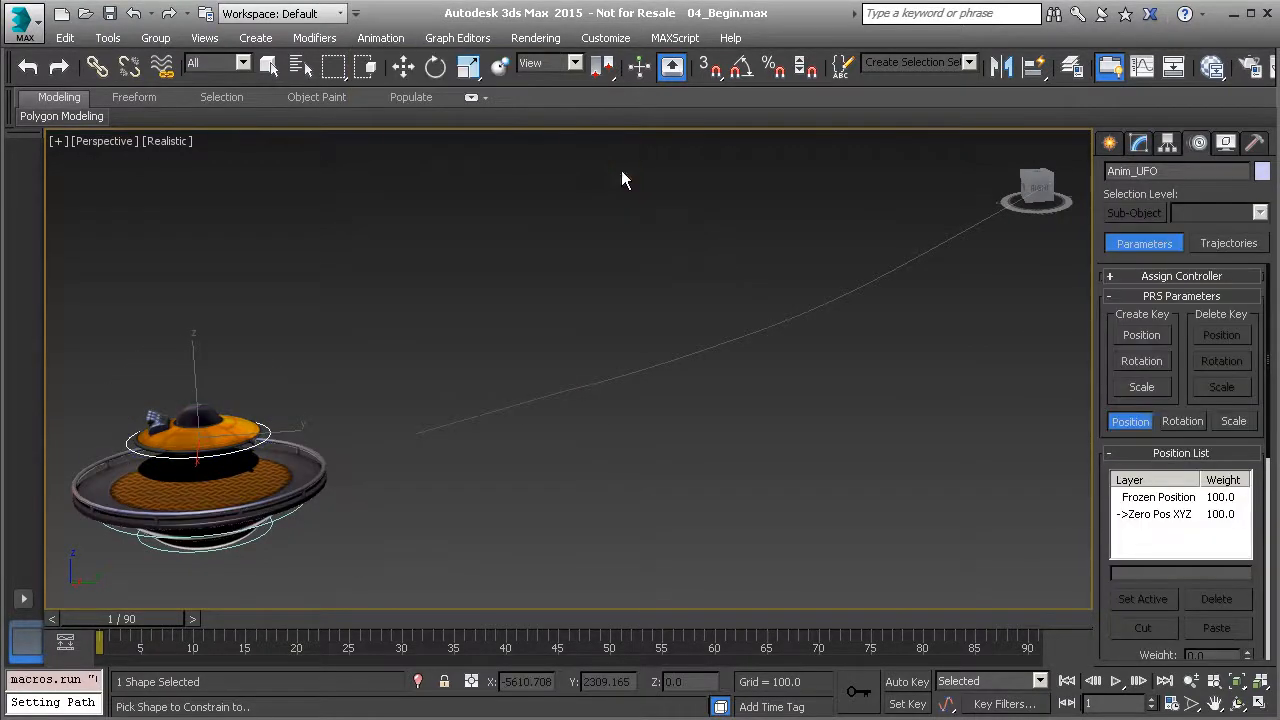
left_click(728, 338)
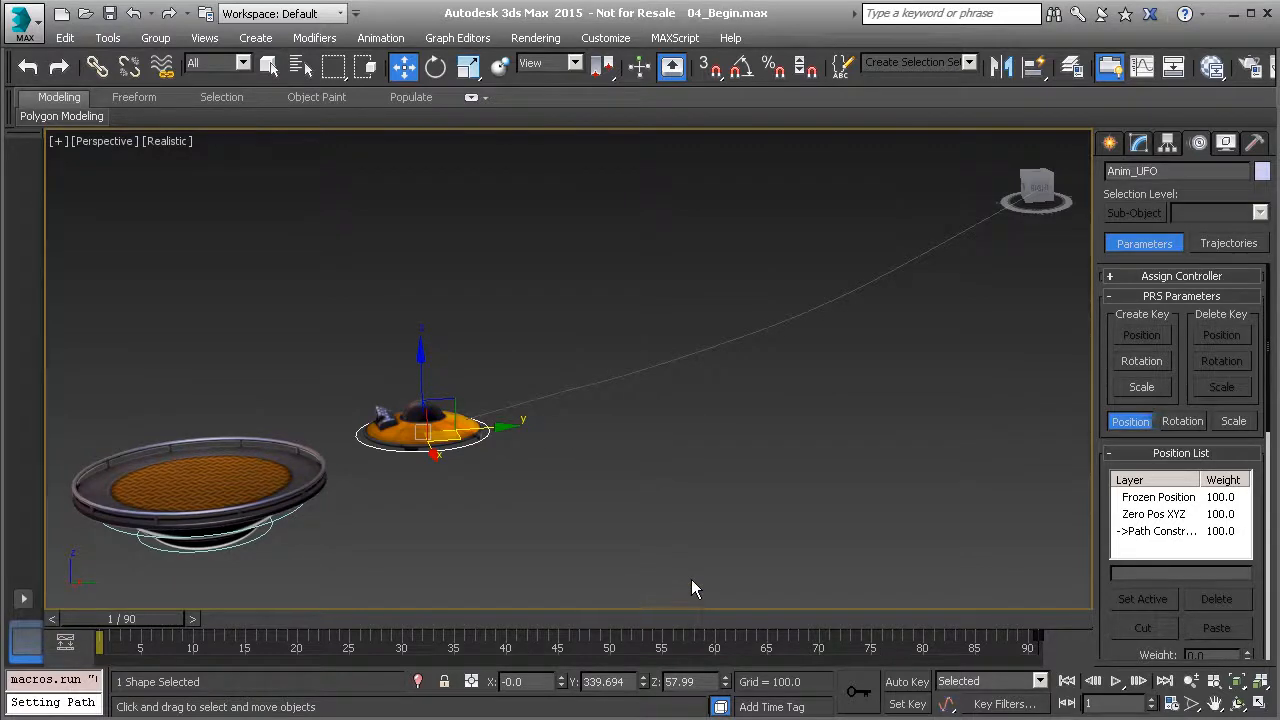
Scrub to frame 23, rewind and play the animation to review the UFO's motion along the path.
left_click_drag(152, 619, 336, 651)
key("w")
key("w")
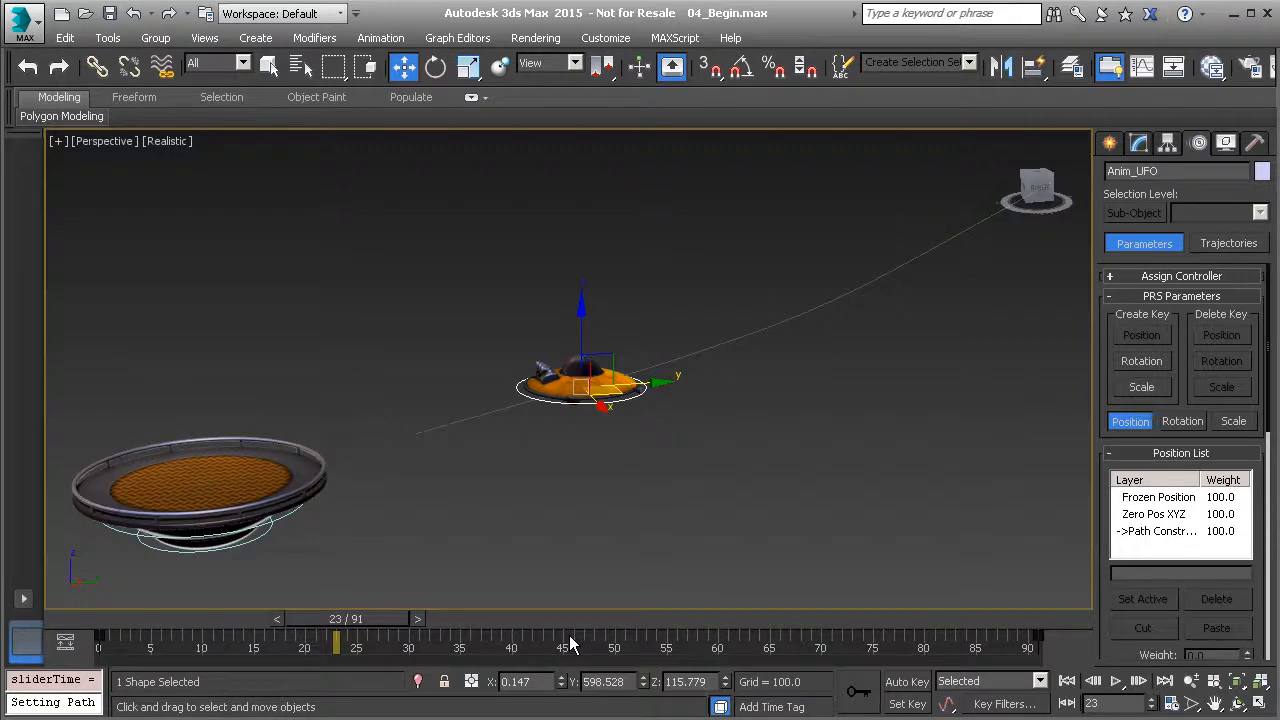
left_click_drag(404, 608, 98, 665)
key("w")
left_click(1116, 682)
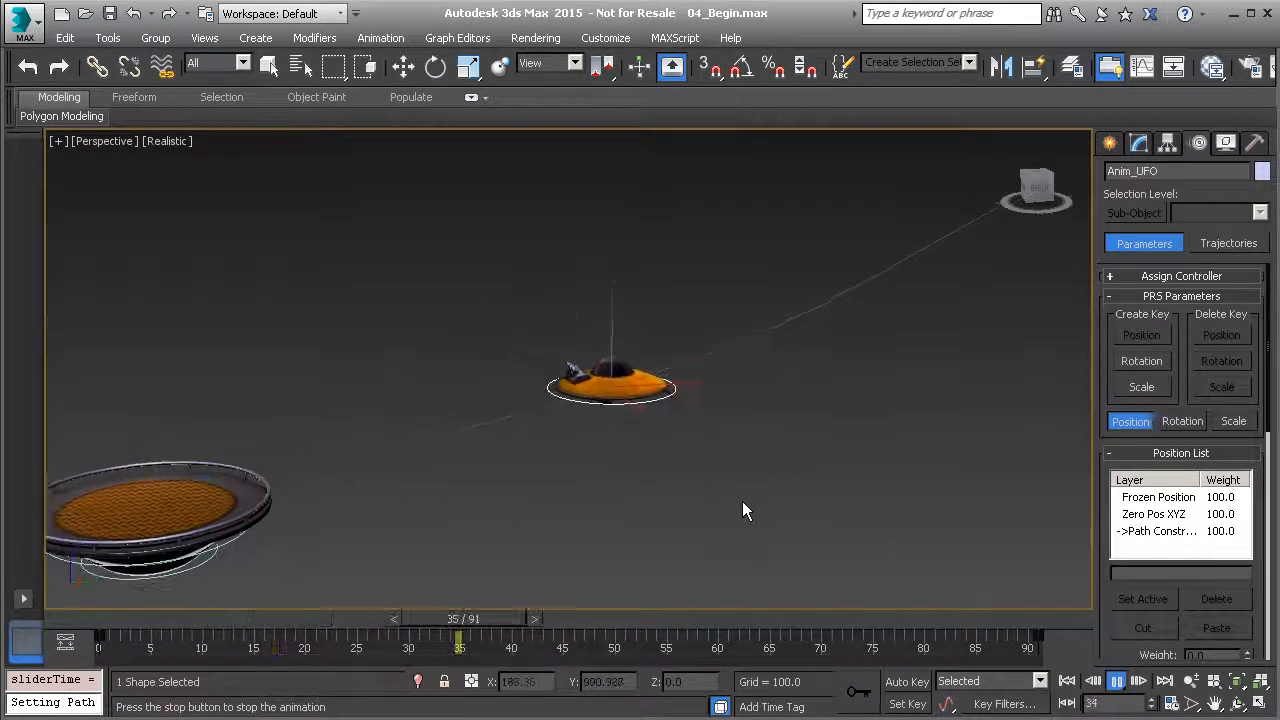
left_click(1116, 681)
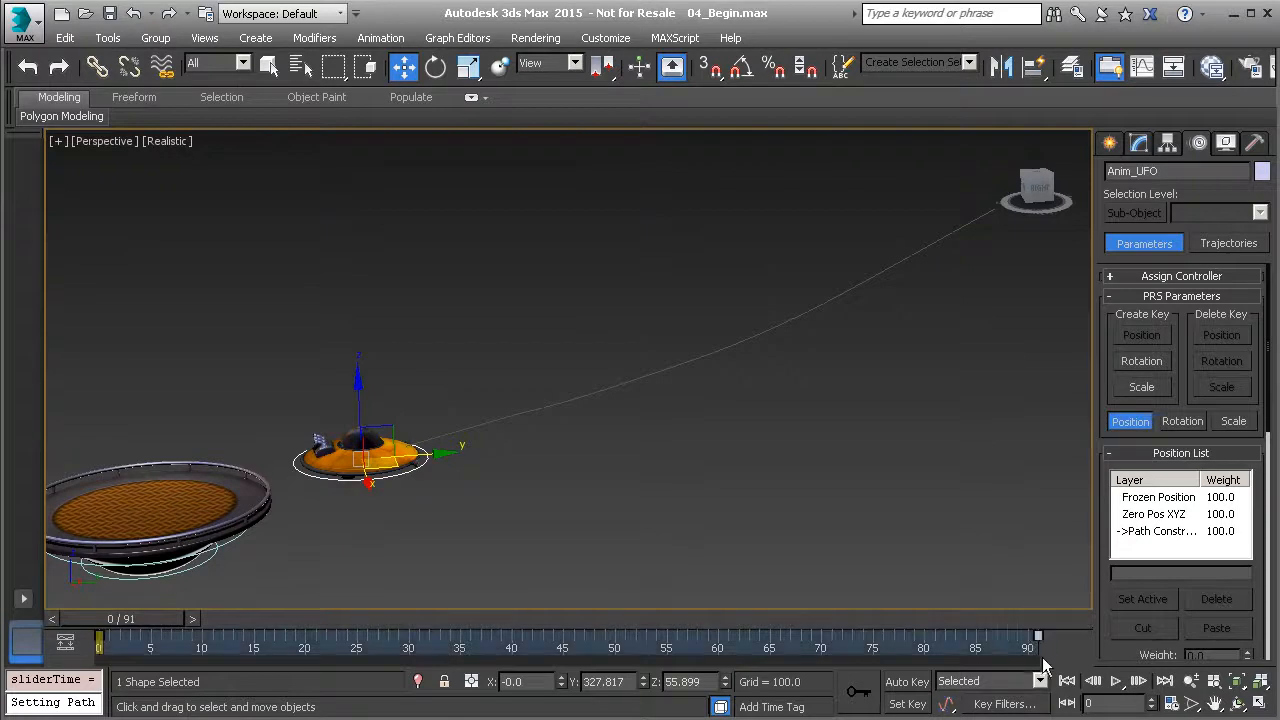
Move the UFO's ending path key to frame 30 and play the animation to judge the speed.
left_click_drag(1041, 636, 409, 678)
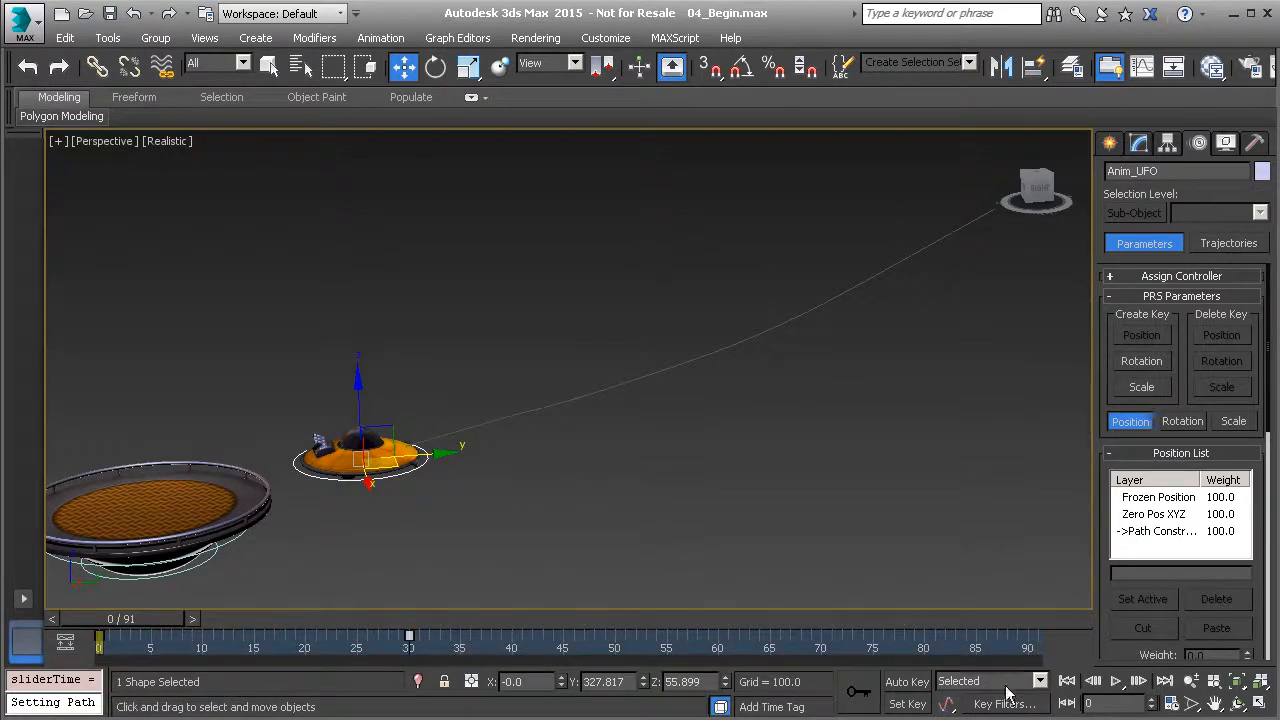
left_click(1116, 681)
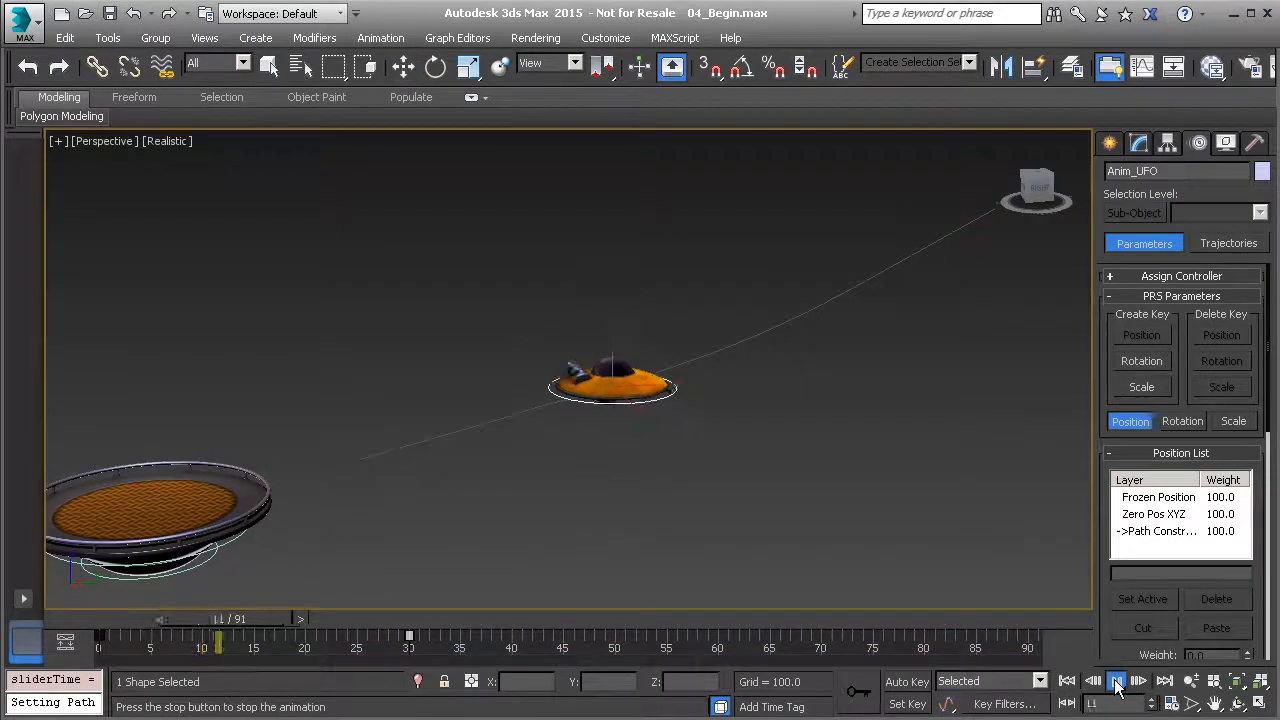
left_click(1116, 681)
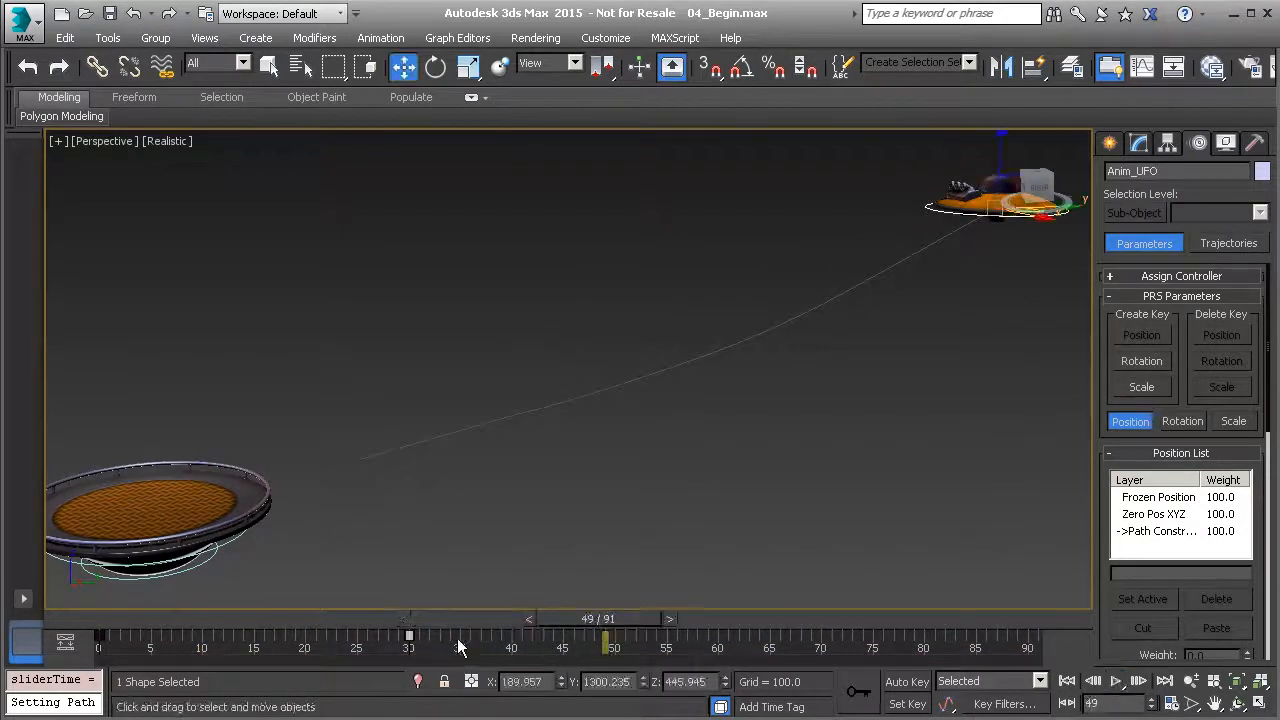
Move the UFO's ending path key to frame 20, play the faster flight and return to frame 0.
left_click_drag(409, 638, 100, 622)
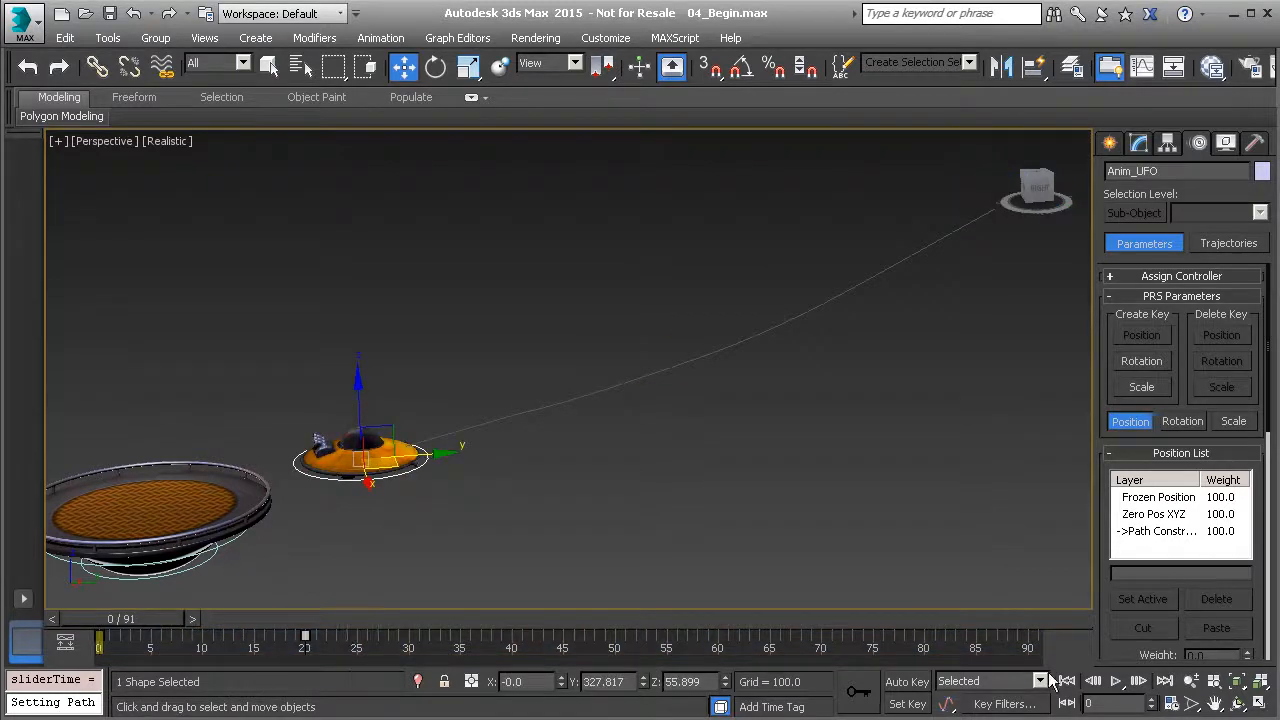
left_click(1116, 681)
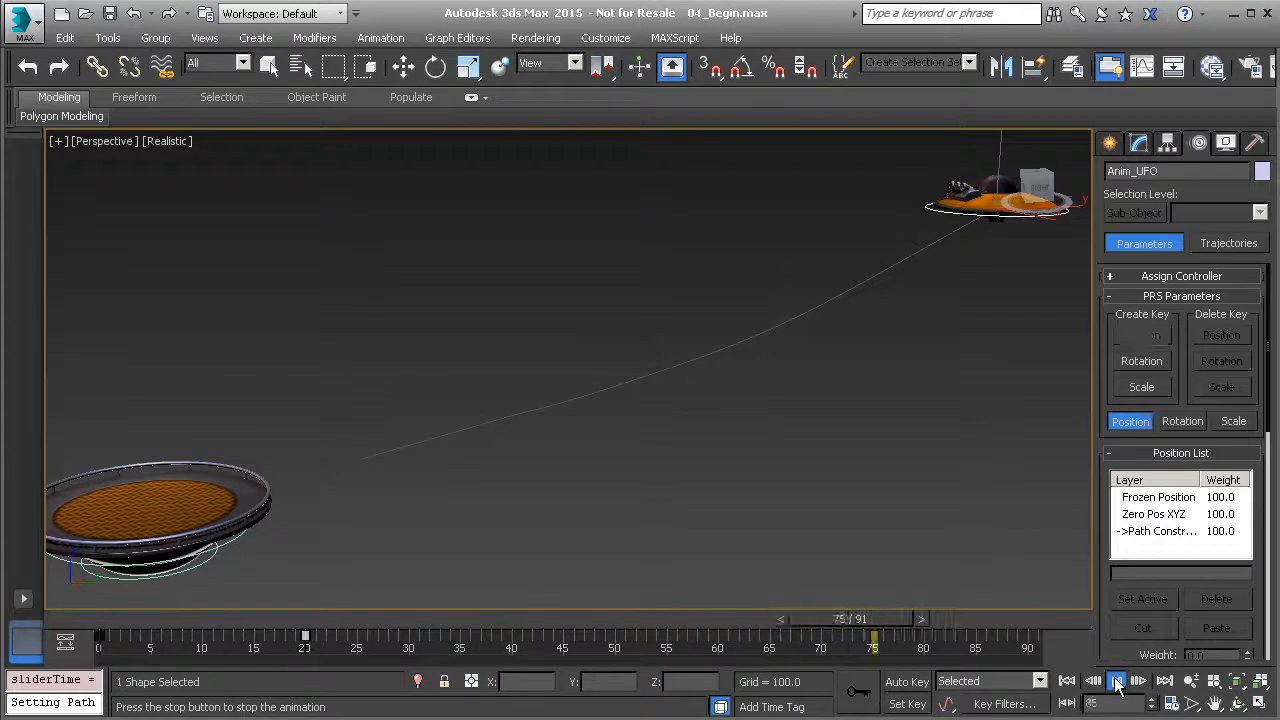
left_click(1116, 681)
left_click_drag(437, 622, 110, 630)
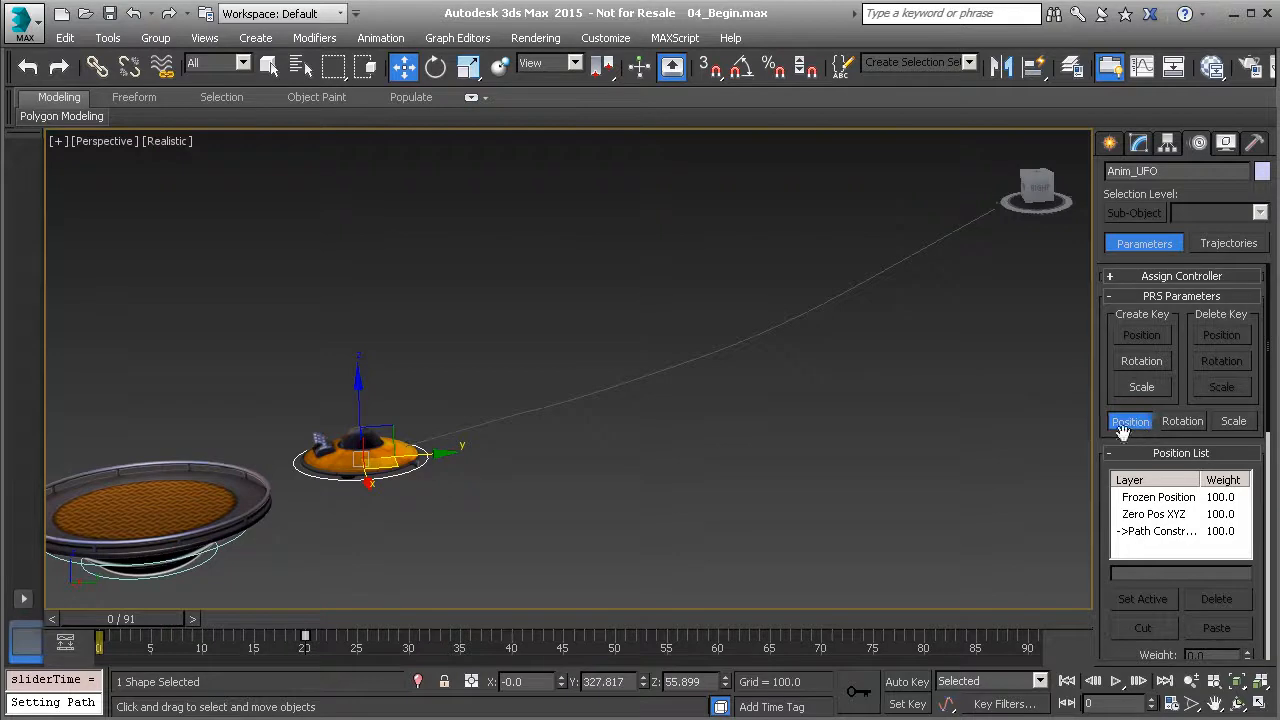
Enable Follow in the UFO's Path Constraint options and scrub to frame 6 to check the orientation.
left_click_drag(1112, 612, 1108, 358)
left_click_drag(1107, 579, 1109, 394)
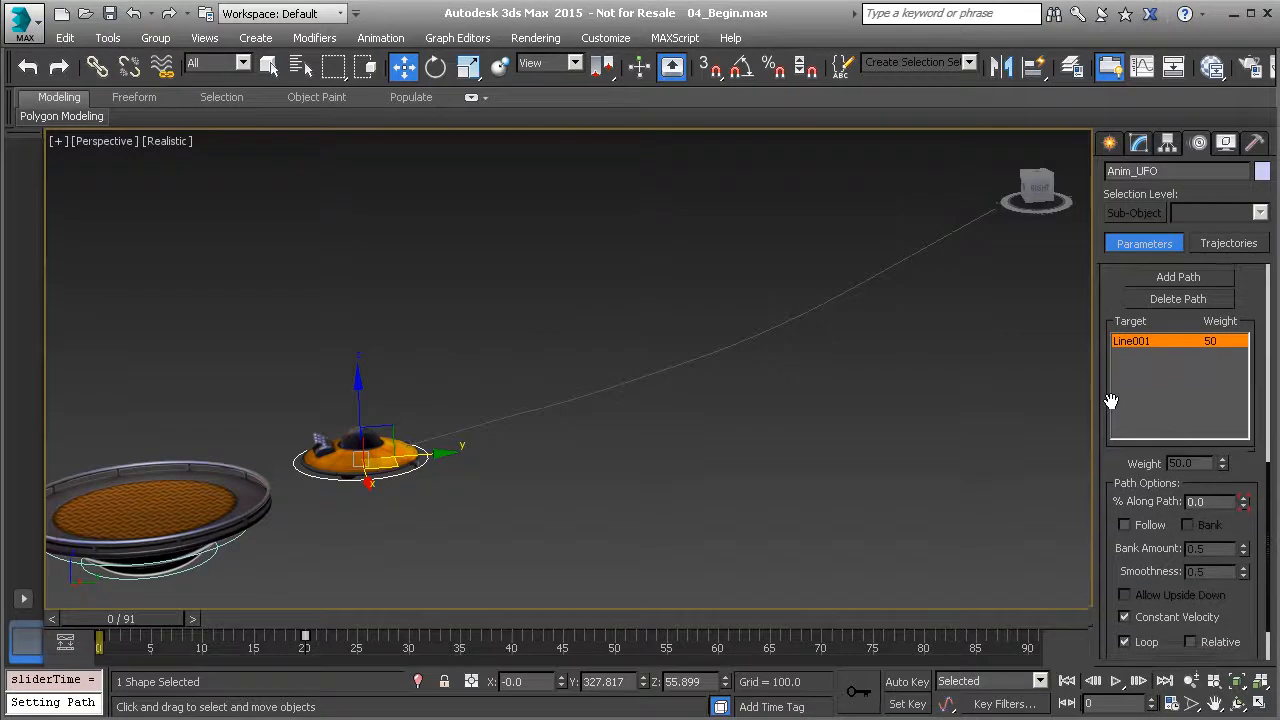
left_click(1128, 522)
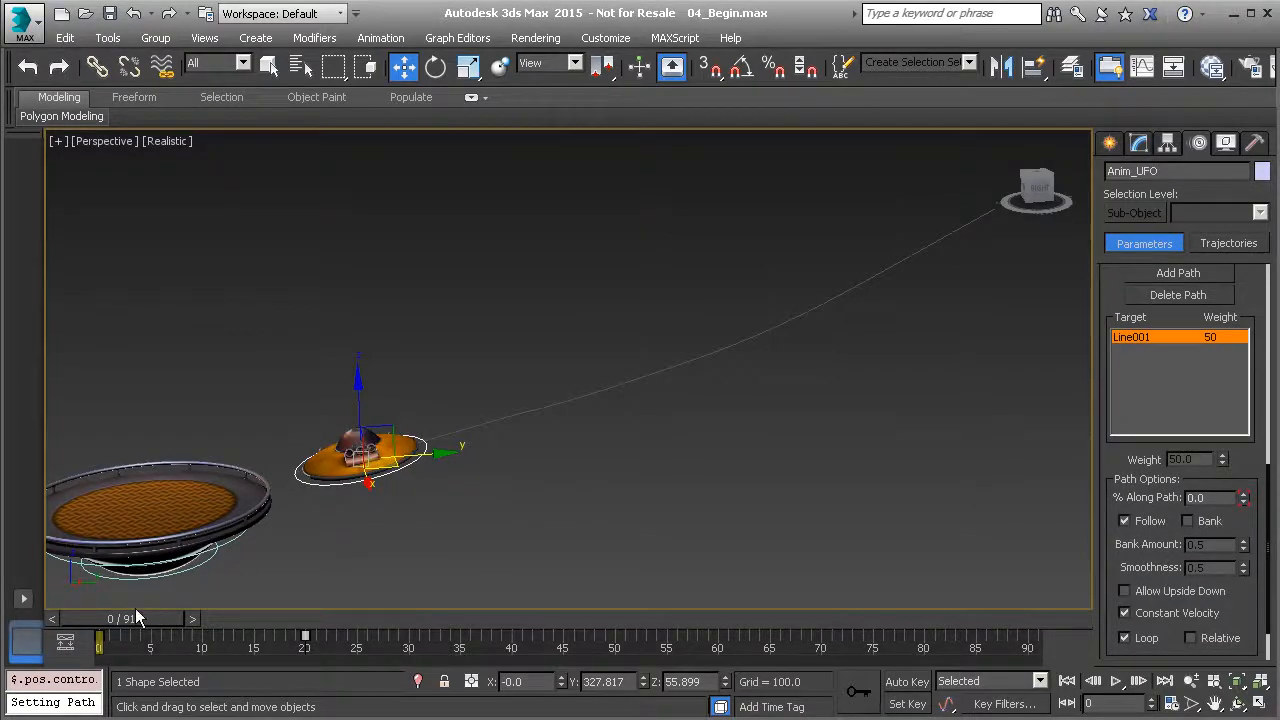
left_click_drag(126, 618, 181, 655)
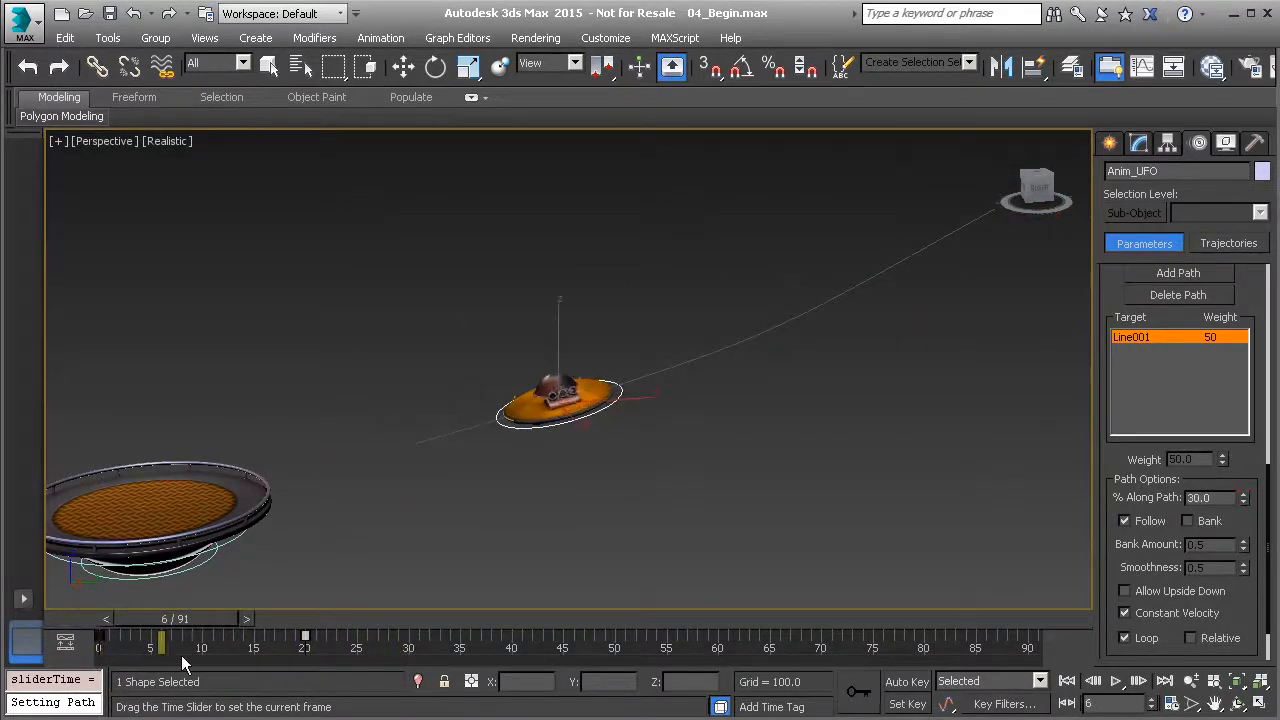
Try to rotate the UFO at frame 6, undo the rotation and return to frame 0.
key("e")
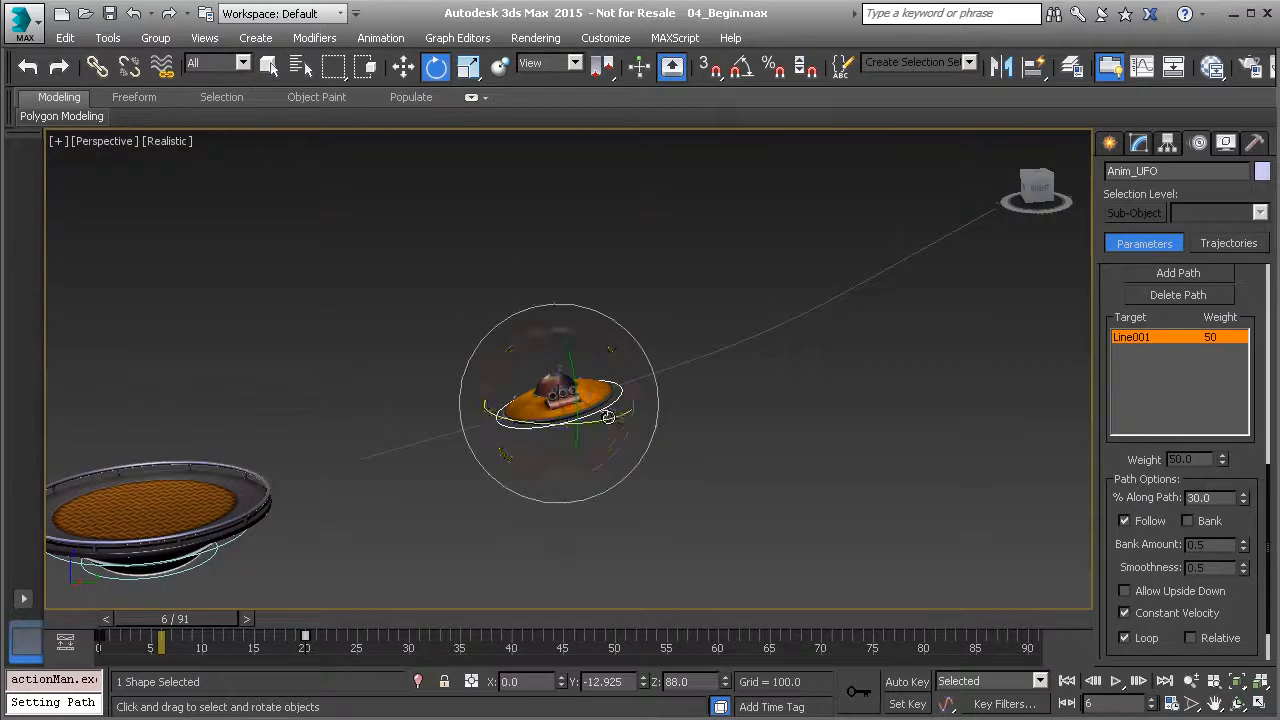
mouse_move(573, 362)
left_mouse_down()
mouse_move(543, 351)
mouse_move(543, 400)
mouse_move(511, 309)
mouse_move(544, 416)
mouse_move(606, 357)
mouse_move(592, 309)
mouse_move(560, 334)
left_mouse_up()
key("ctrl+z")
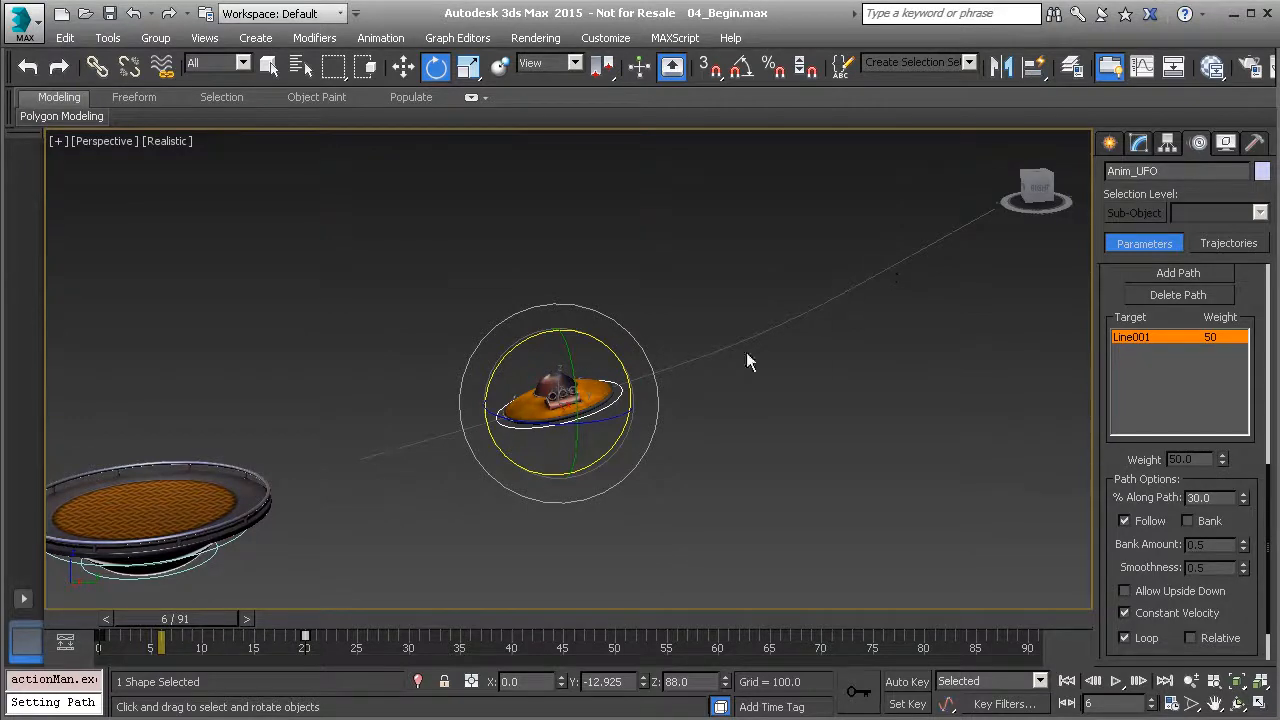
mouse_move(507, 402)
left_mouse_down()
mouse_move(540, 408)
mouse_move(491, 384)
mouse_move(531, 323)
mouse_move(530, 350)
left_mouse_up()
left_click_drag(169, 619, 100, 609)
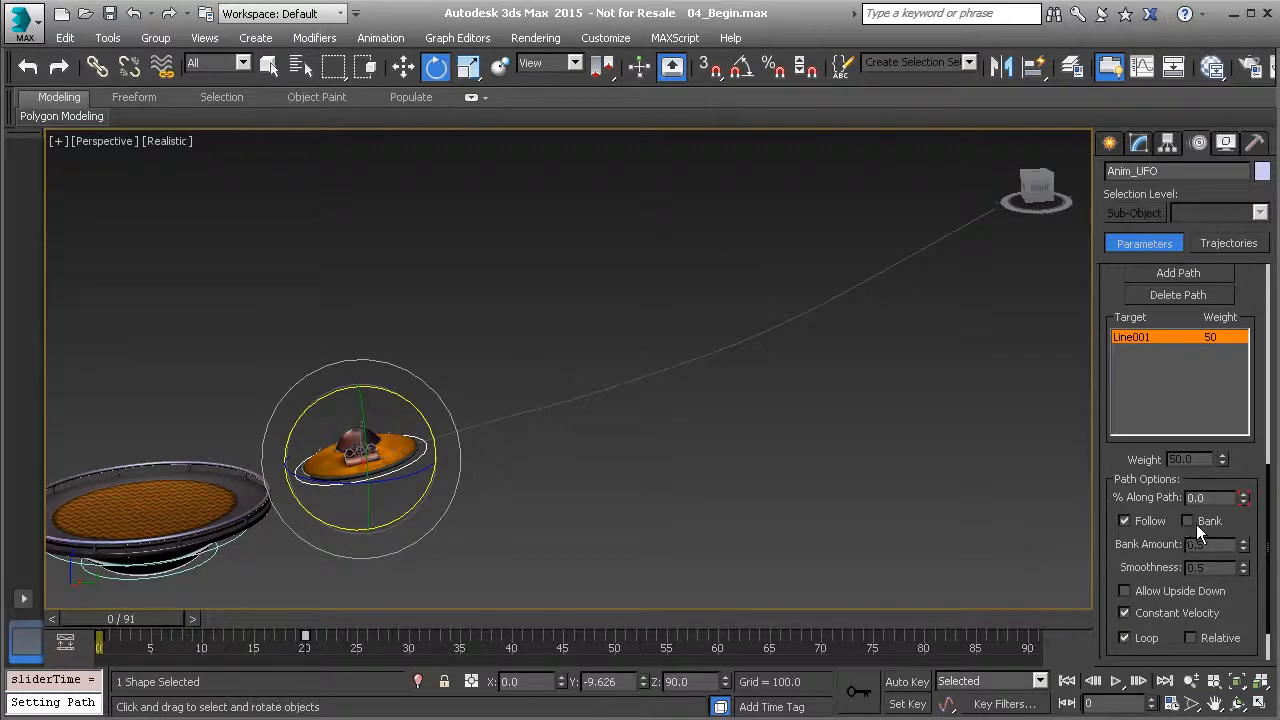
Enable Bank in the Path Constraint options and scrub to frame 12 to check the UFO's tilt.
middle_click_drag(881, 524, 841, 493, "alt")
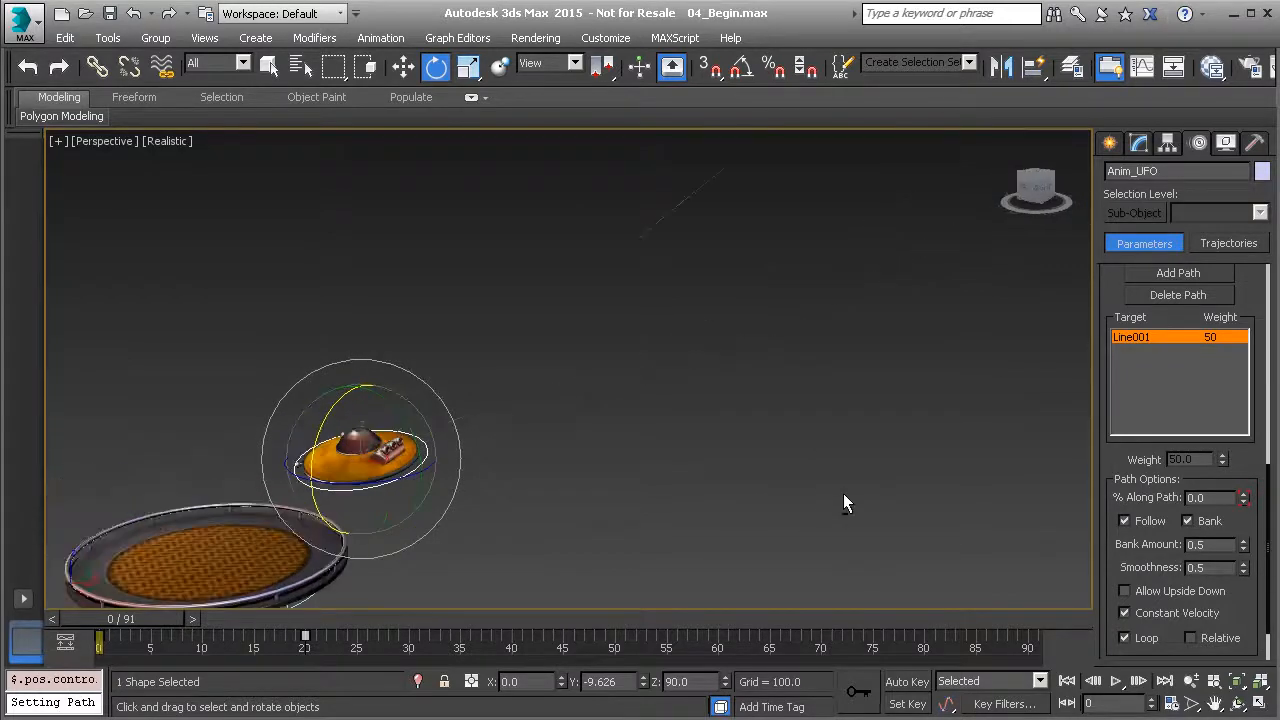
left_click_drag(129, 618, 247, 609)
key("e")
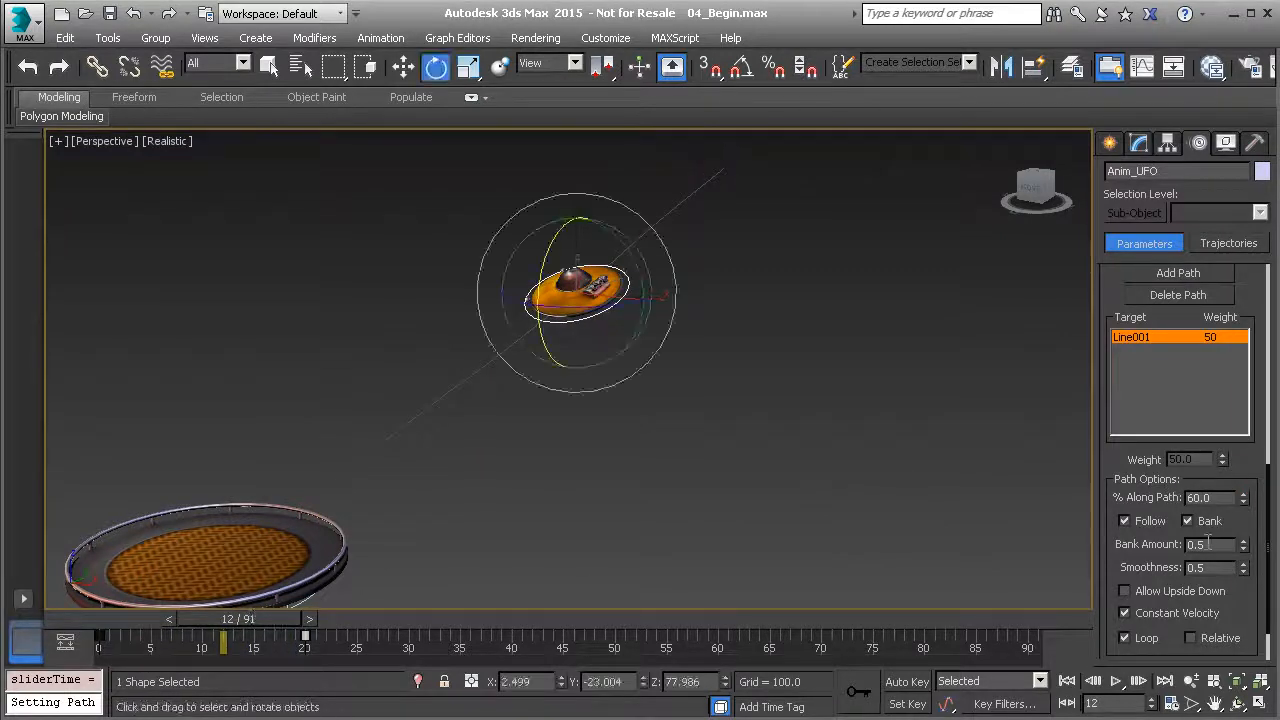
Set the Path Constraint's Bank Amount to 4.75 and Smoothness to 1.28, scrubbing to frame 10 to check the banking.
left_click_drag(1243, 549, 1220, 150)
left_click_drag(266, 620, 232, 616)
mouse_move(1244, 568)
left_mouse_down()
mouse_move(1247, 497)
mouse_move(1220, 565)
left_mouse_up()
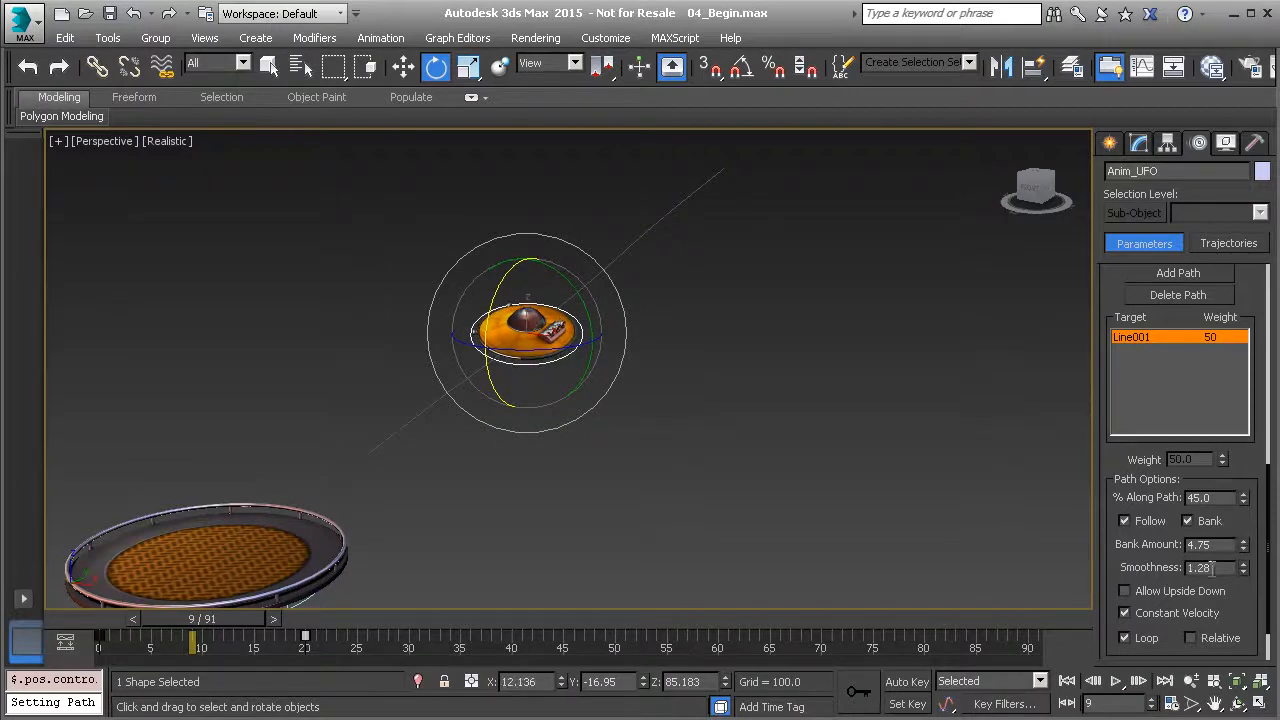
left_click_drag(205, 619, 245, 606)
key("e")
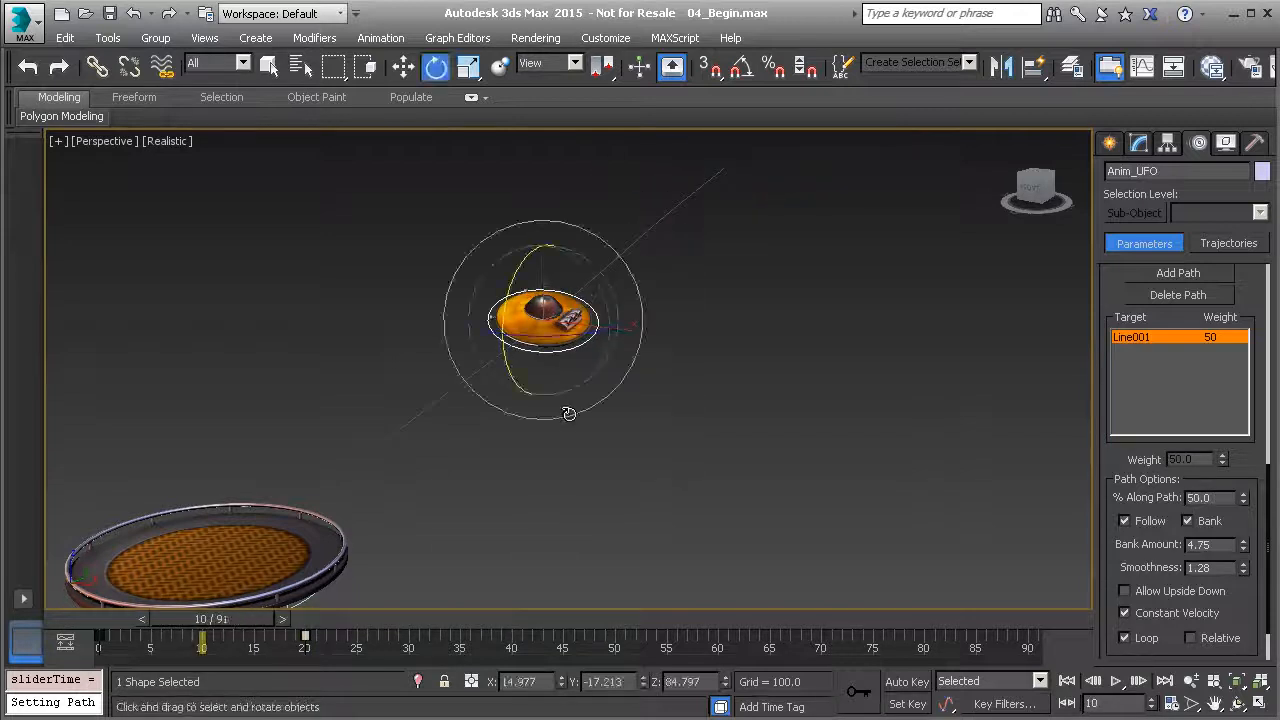
Try Z as the Path Constraint's alignment axis, set it to Y and check the UFO's heading at frame 11.
middle_click_drag(642, 399, 615, 420, "alt")
scroll(603, 424, "up", 1)
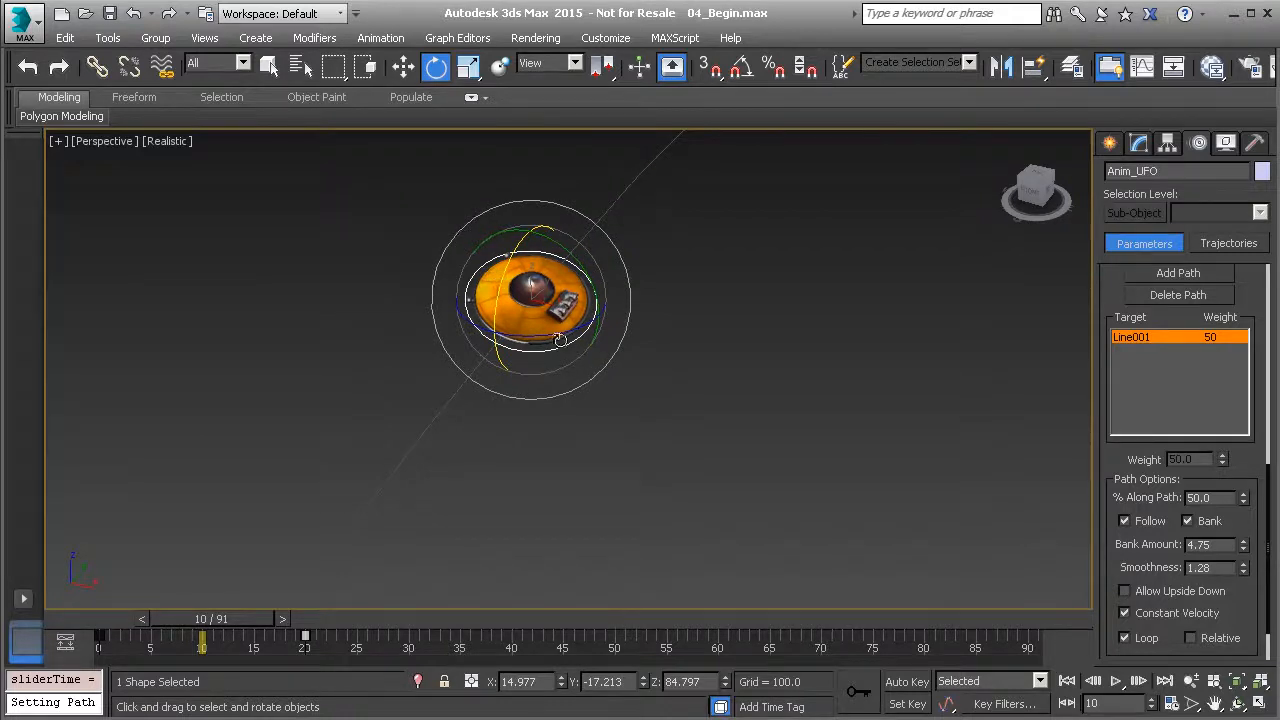
left_click_drag(1120, 568, 1130, 440)
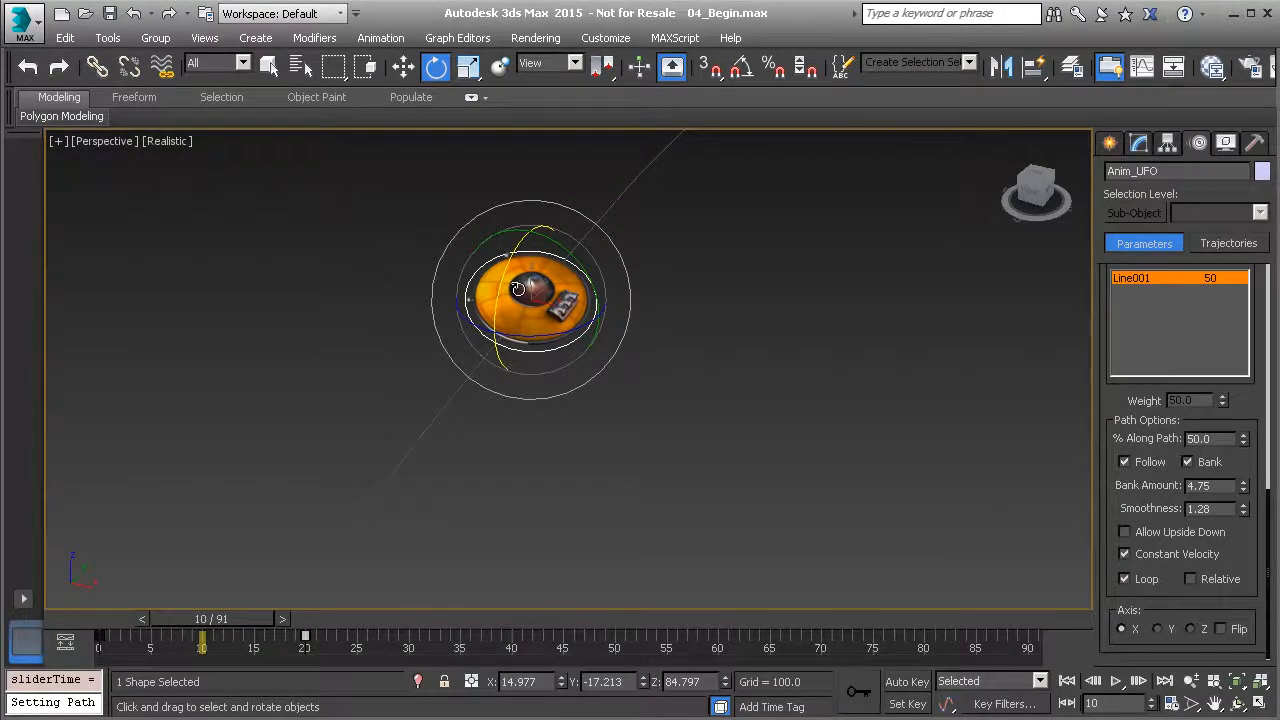
left_click(1191, 628)
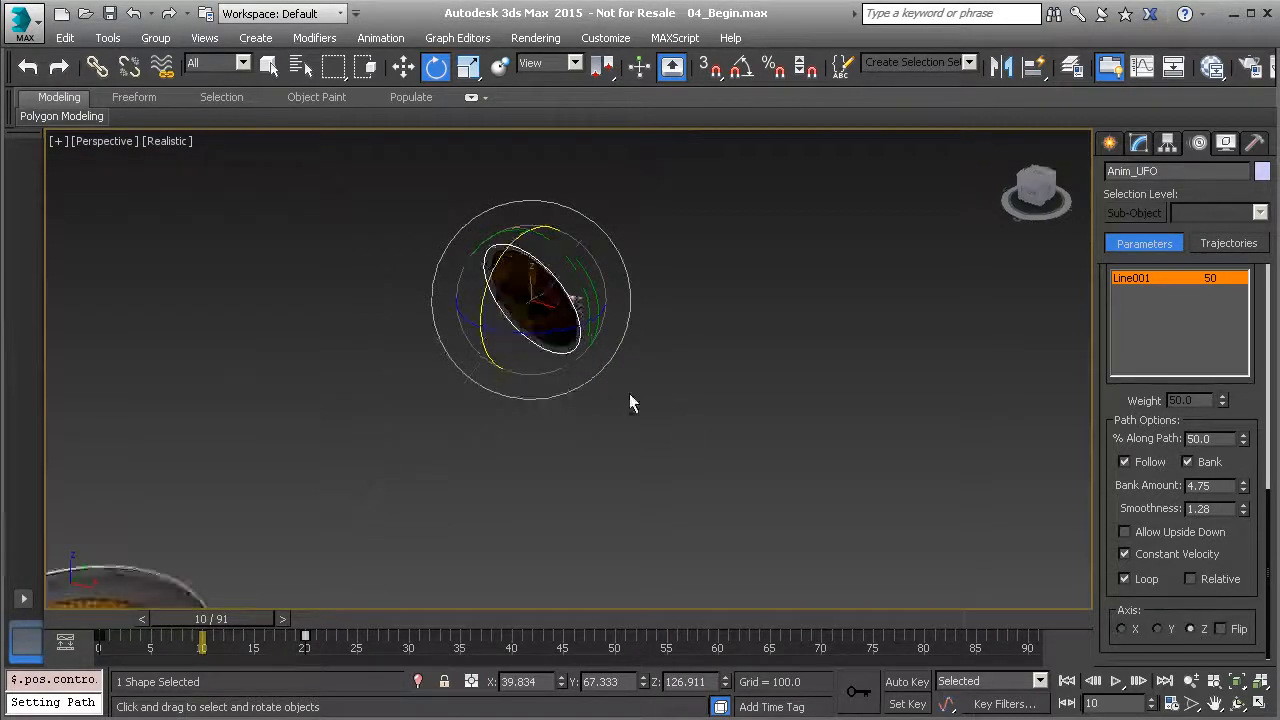
left_click(1164, 628)
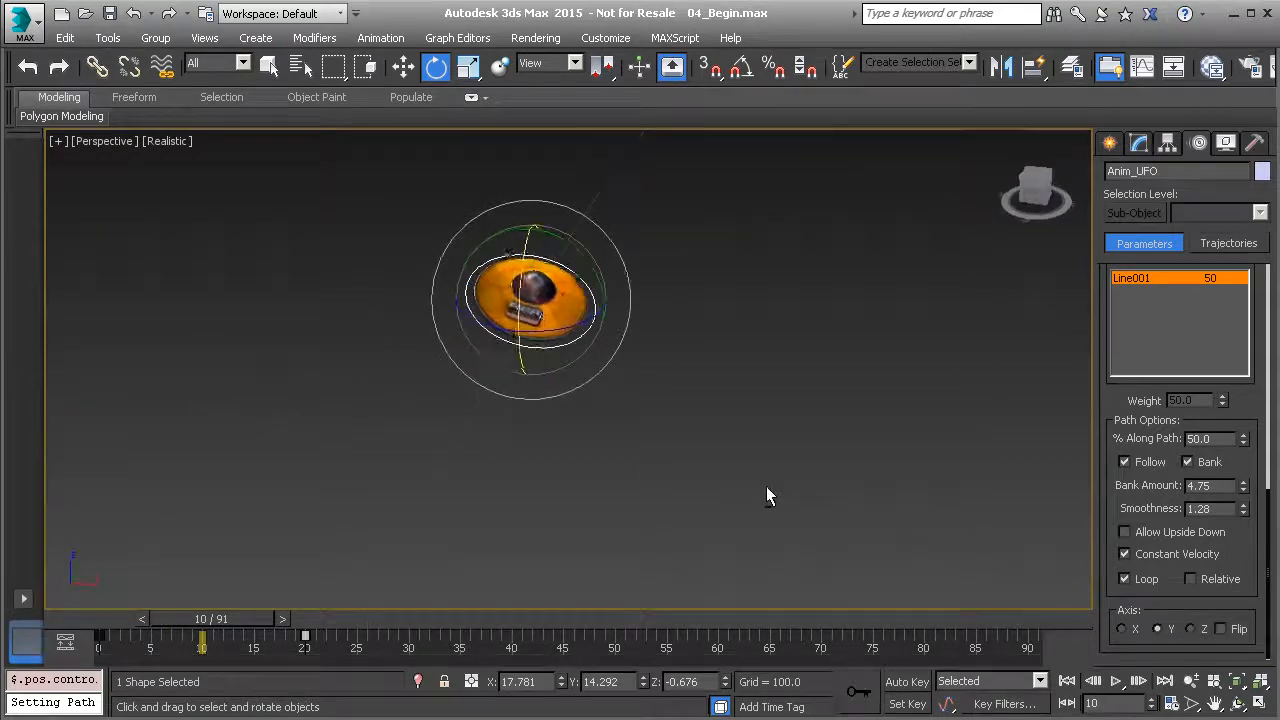
mouse_move(245, 620)
left_mouse_down()
mouse_move(163, 621)
mouse_move(330, 622)
mouse_move(112, 624)
mouse_move(328, 613)
mouse_move(256, 615)
left_mouse_up()
key("e")
mouse_move(660, 409)
middle_mouse_down()
mouse_move(656, 464)
mouse_move(594, 440)
mouse_move(651, 415)
middle_mouse_up()
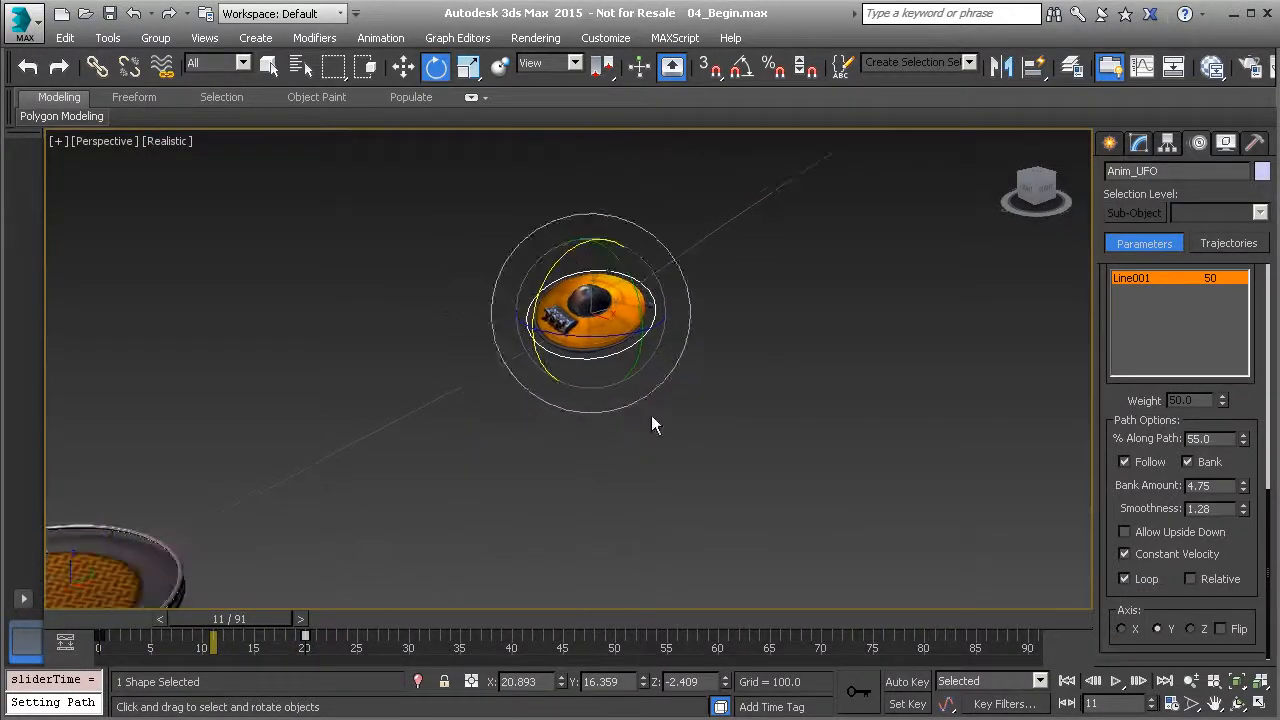
Test the Z axis and the flipped Y axis on the path alignment, then restore the unflipped Y axis.
left_click(1191, 628)
mouse_move(257, 618)
left_mouse_down()
mouse_move(165, 612)
mouse_move(241, 611)
left_mouse_up()
key("e")
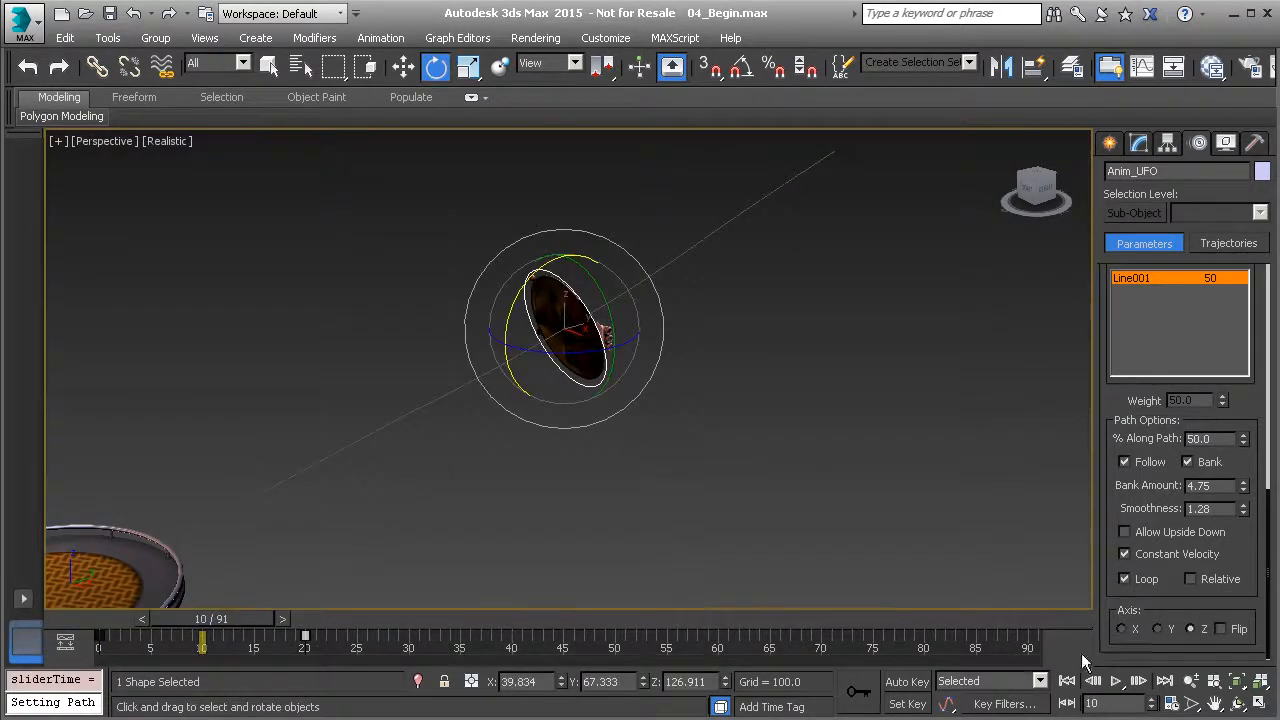
left_click(1158, 628)
left_click(1221, 628)
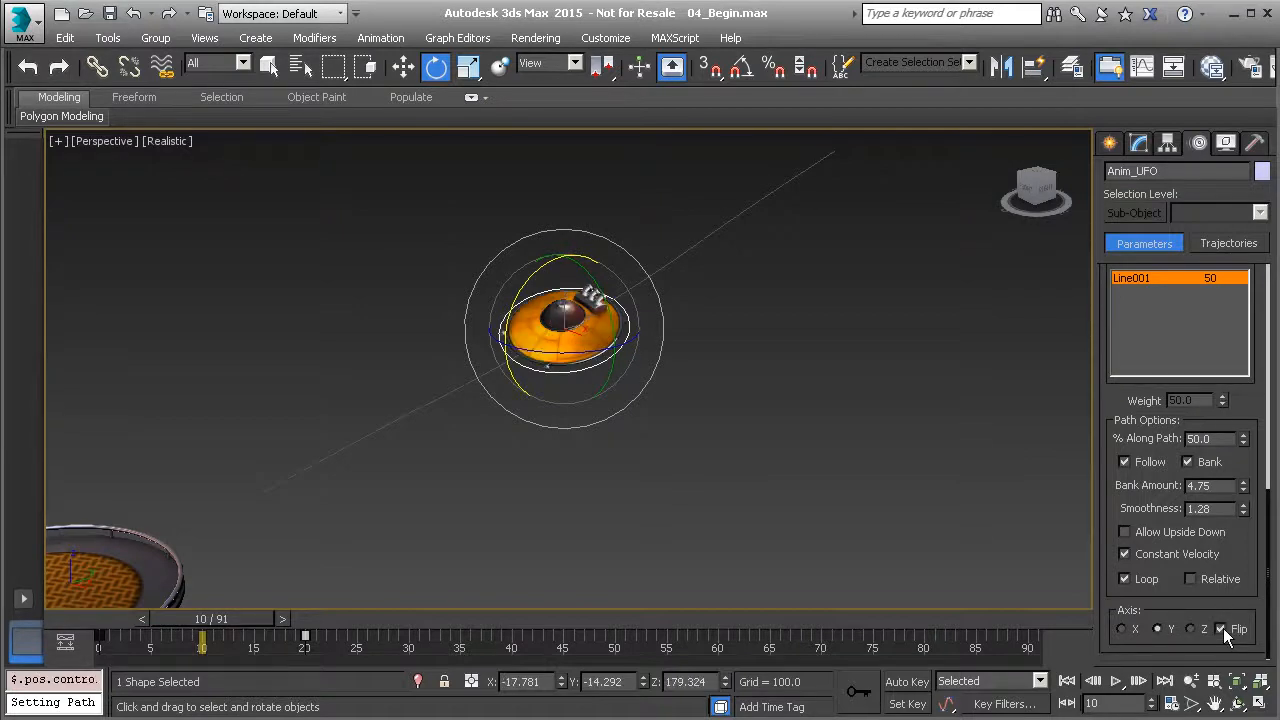
left_click_drag(214, 623, 264, 636)
key("e")
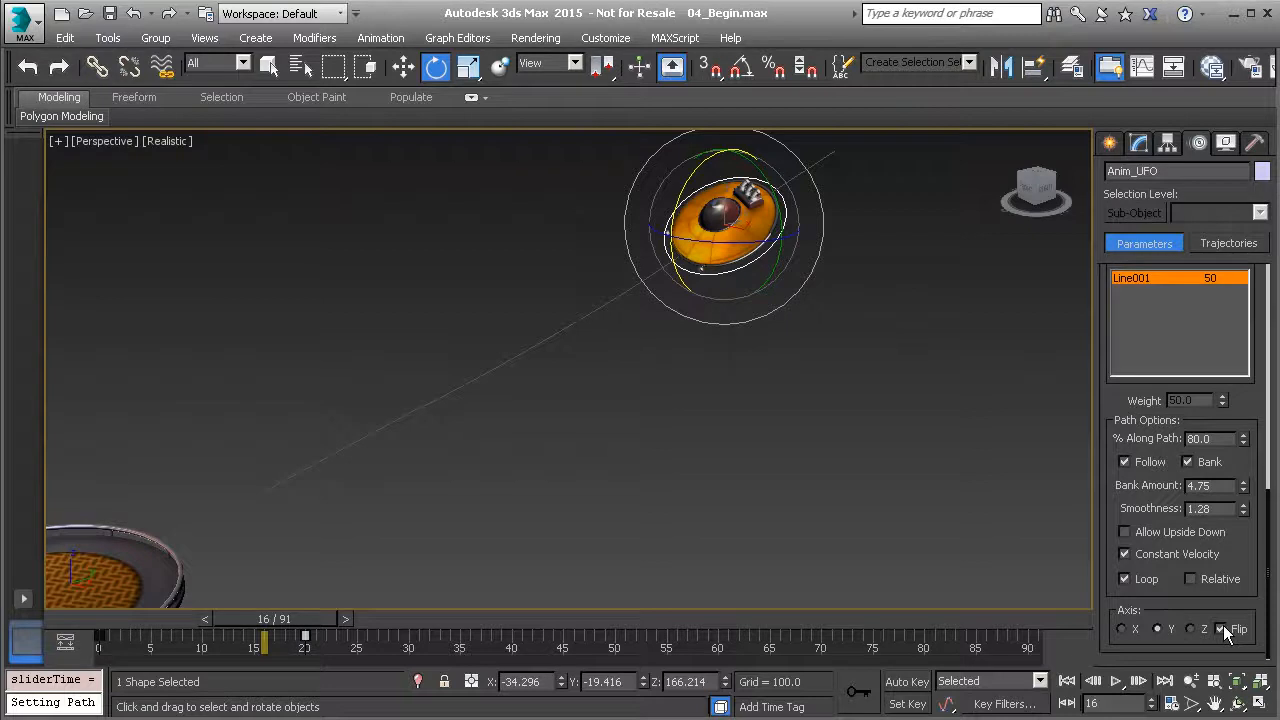
left_click(1221, 628)
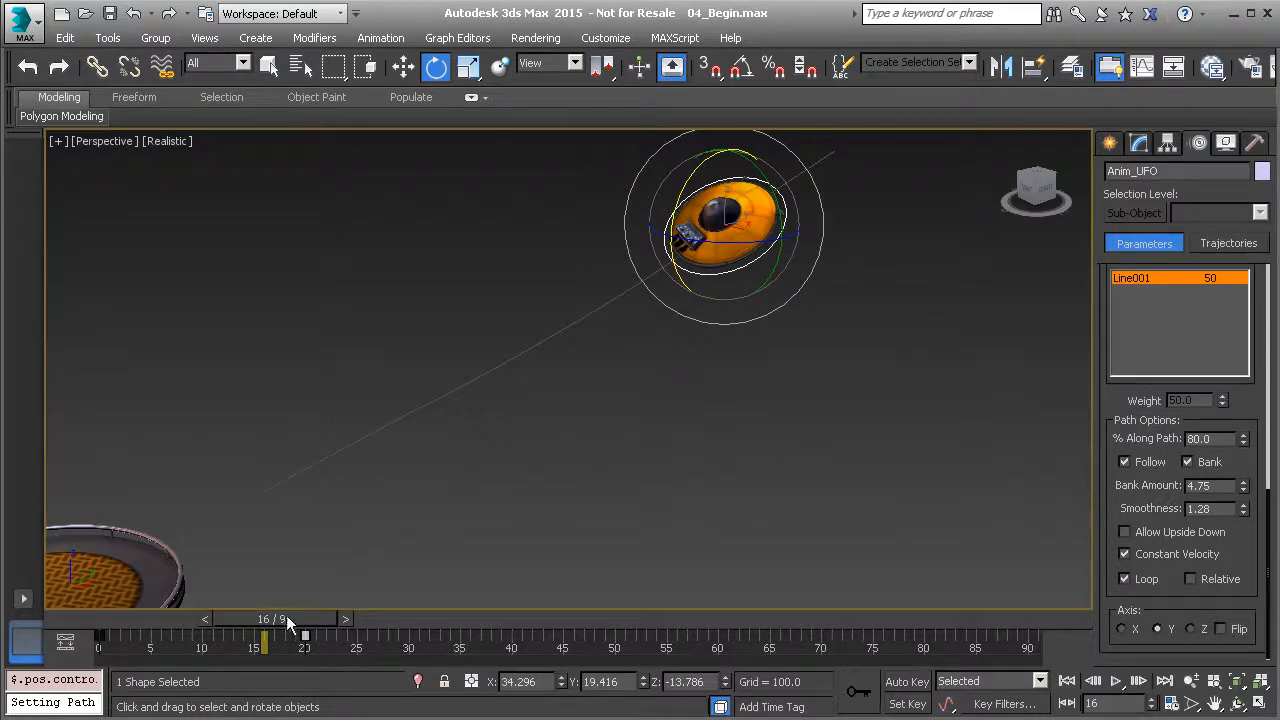
Return to frame 0 and open the Curve Editor for the Anim_UFO control.
left_click_drag(295, 614, 142, 630)
middle_click_drag(576, 413, 575, 352, "alt")
right_click(530, 236)
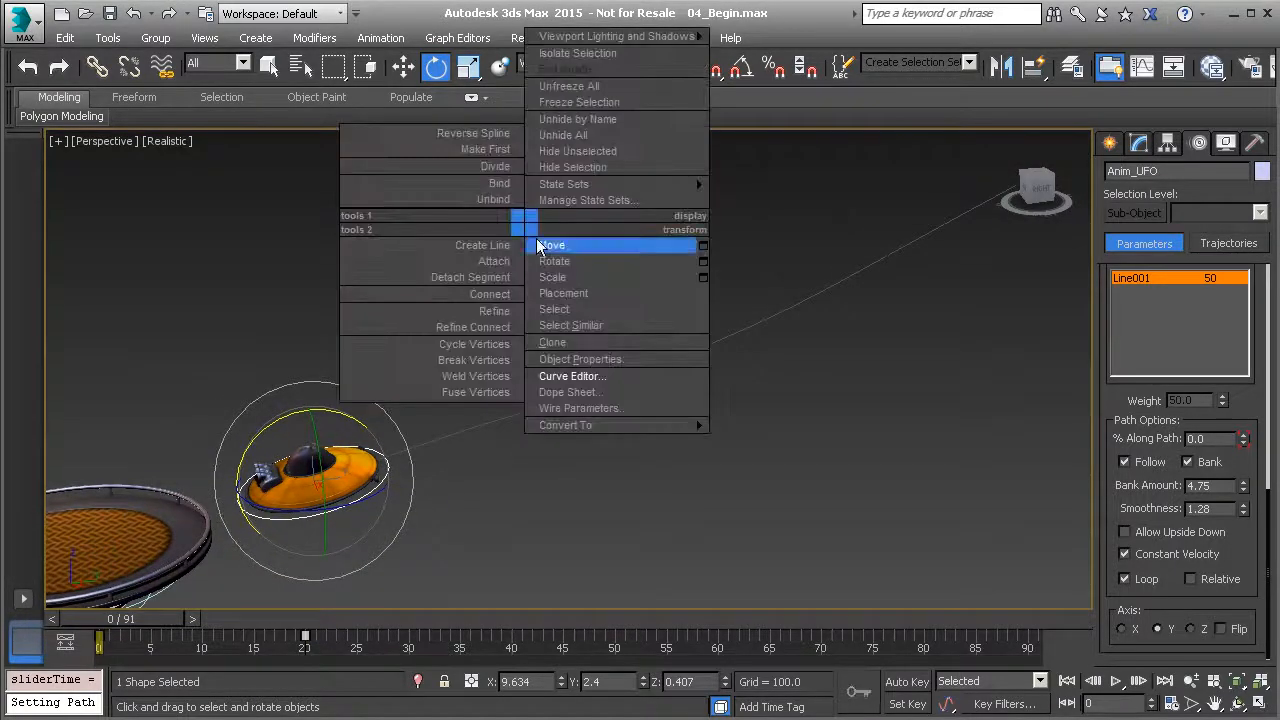
left_click(600, 374)
middle_click_drag(569, 347, 637, 331)
middle_click_drag(726, 303, 717, 327, "ctrl+alt")
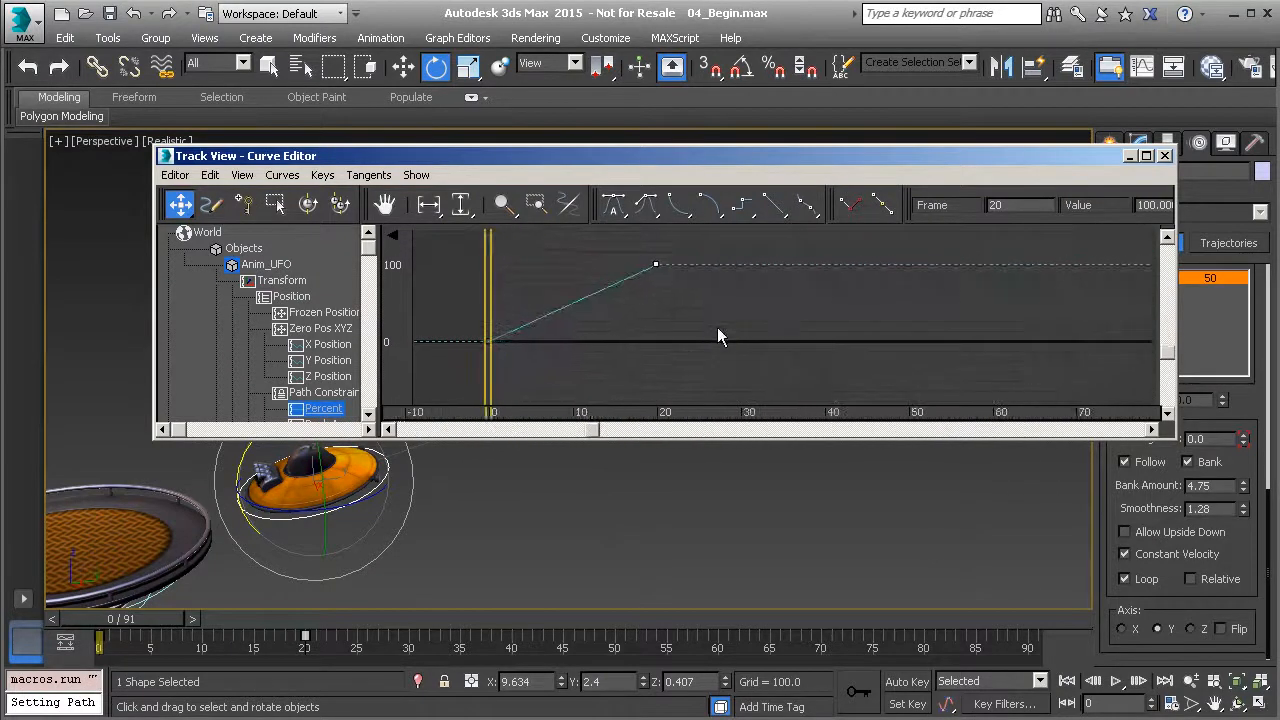
Assign a Bezier Float controller to the Path Constraint's Percent track in place of the Linear Float.
middle_click_drag(325, 393, 276, 313)
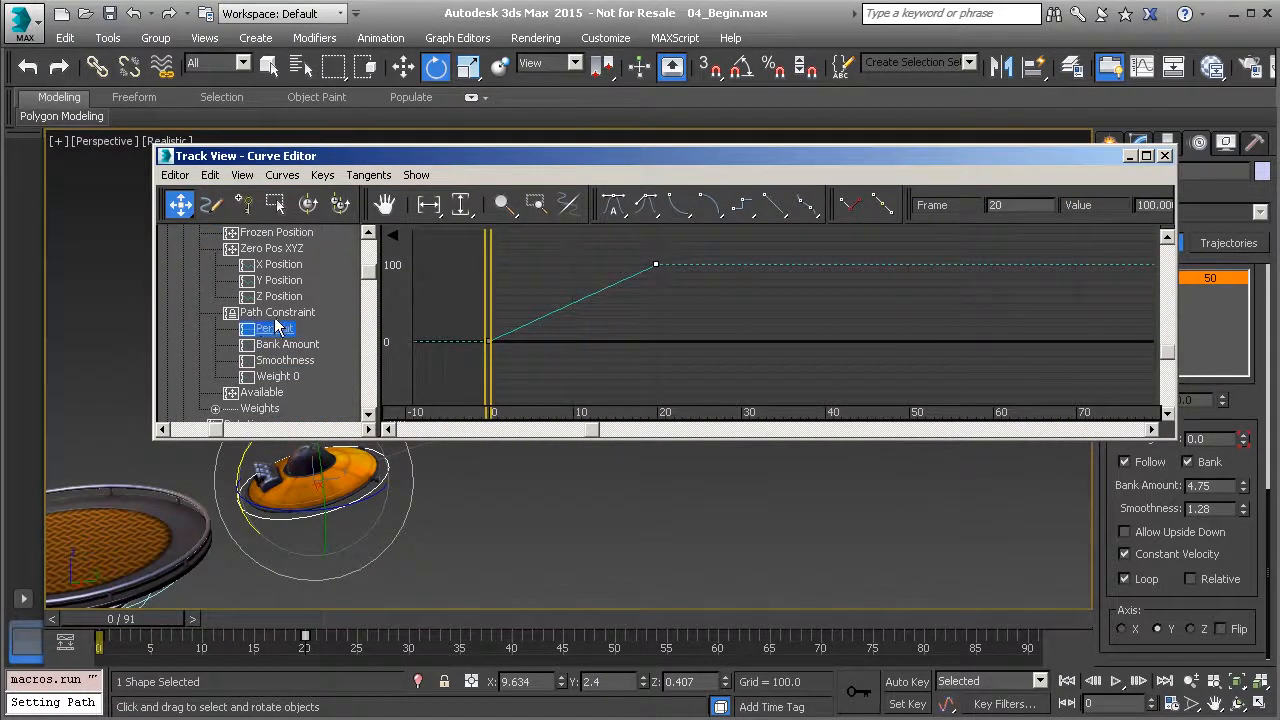
left_click(279, 330)
middle_click_drag(732, 364, 769, 326, "ctrl+alt")
left_click_drag(514, 301, 646, 400)
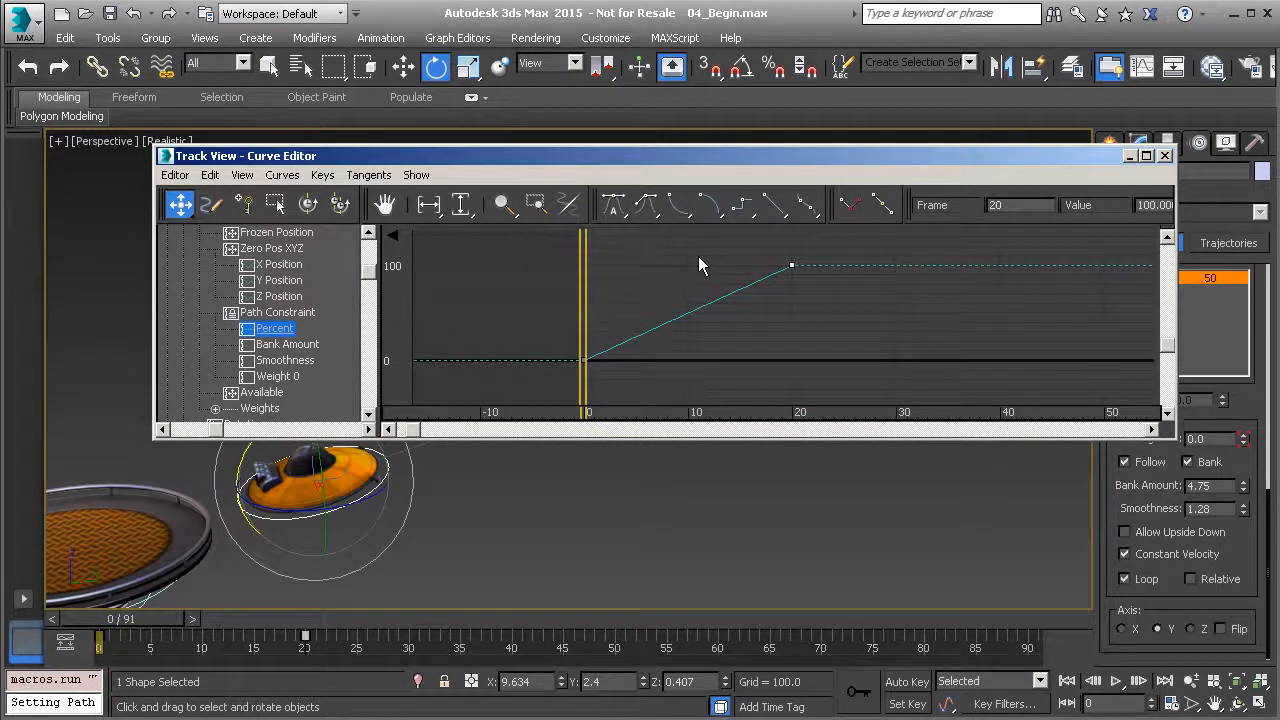
right_click(282, 338)
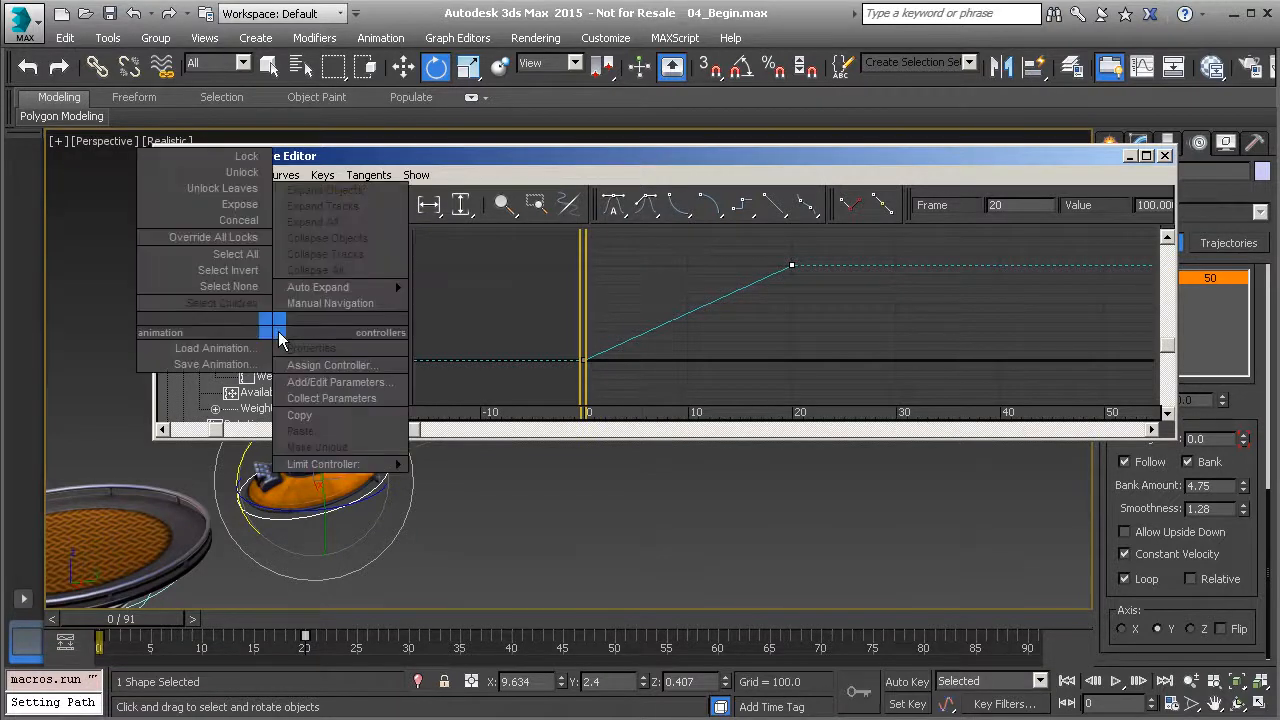
left_click(329, 365)
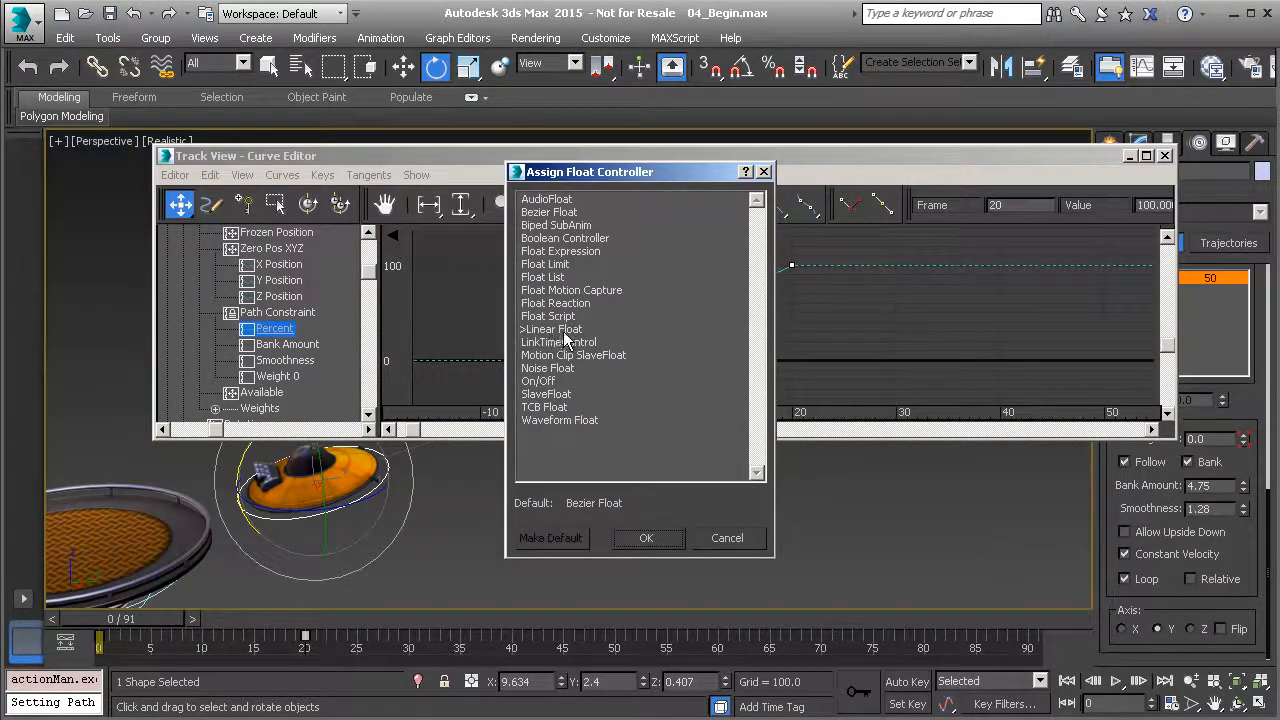
left_click(553, 218)
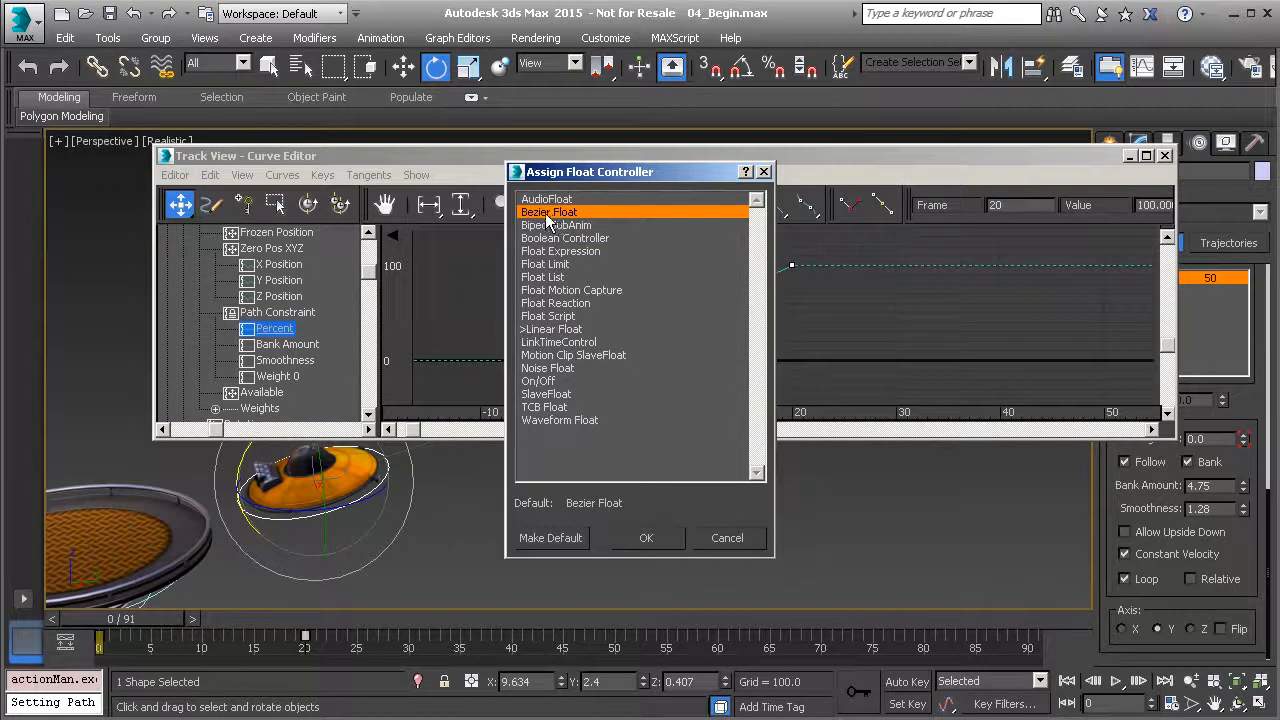
left_click(650, 537)
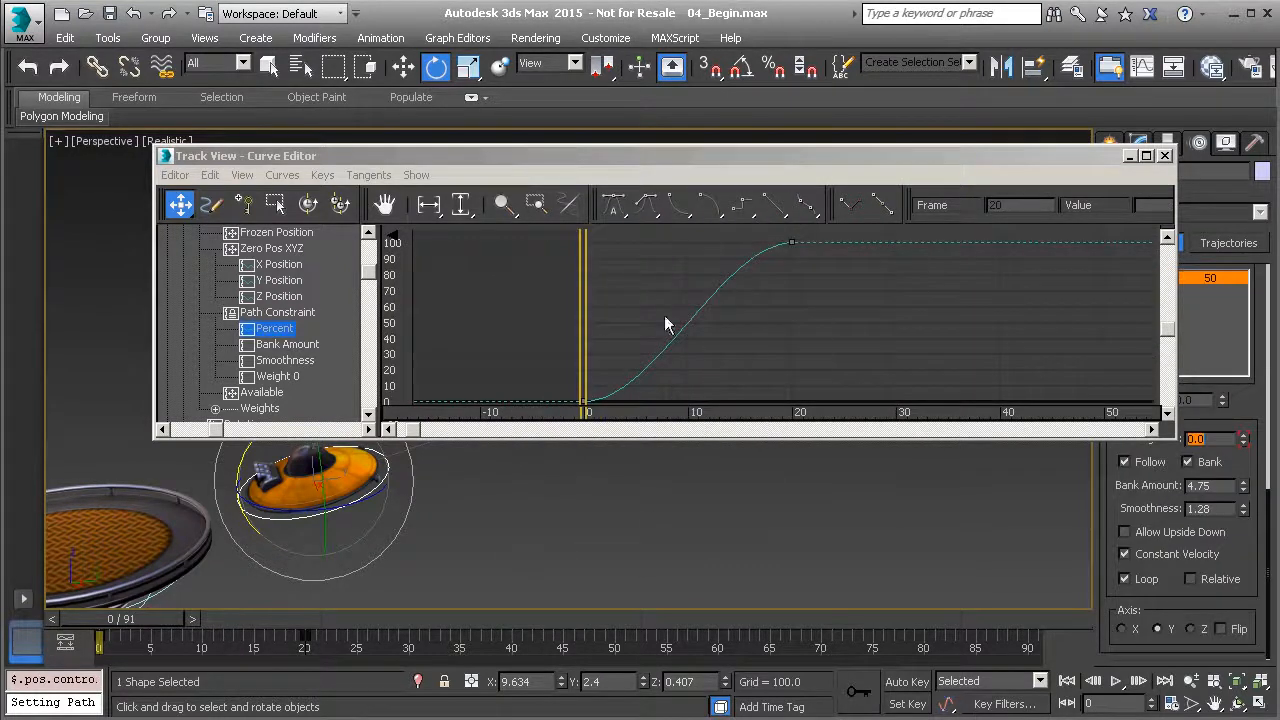
Inspect the start and end keys of the Percent curve and close the Curve Editor.
left_click_drag(822, 290, 749, 235)
middle_click_drag(766, 298, 806, 277)
left_click_drag(598, 300, 690, 392)
middle_click_drag(734, 381, 576, 410)
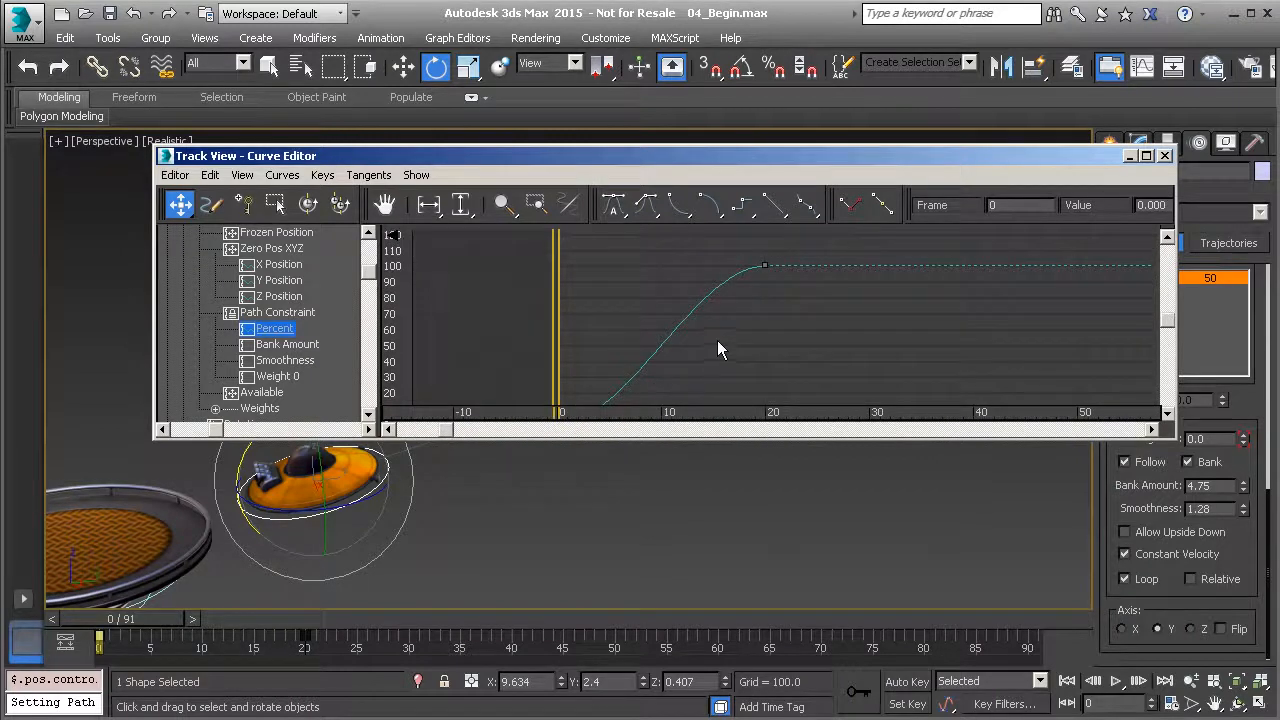
left_click(1164, 157)
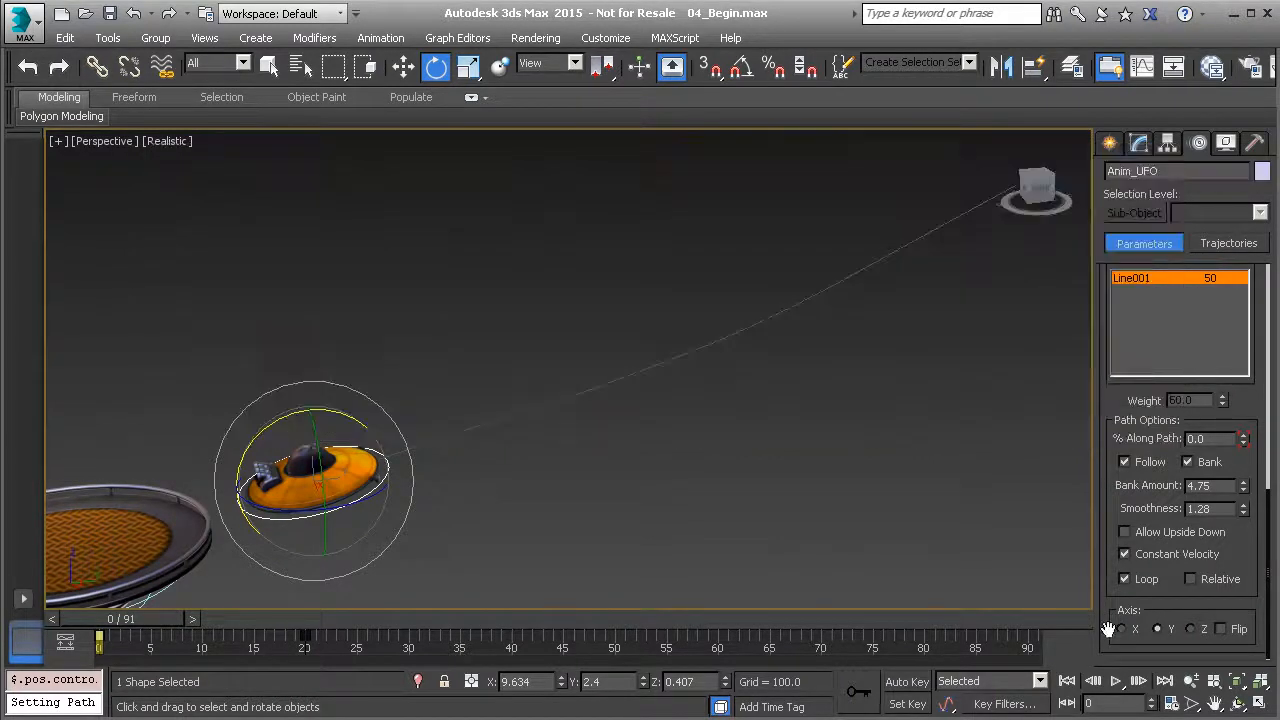
Play the UFO's flight along the path twice, rewinding to frame 0 between plays and stopping at frame 78.
left_click(1115, 681)
left_click(1115, 681)
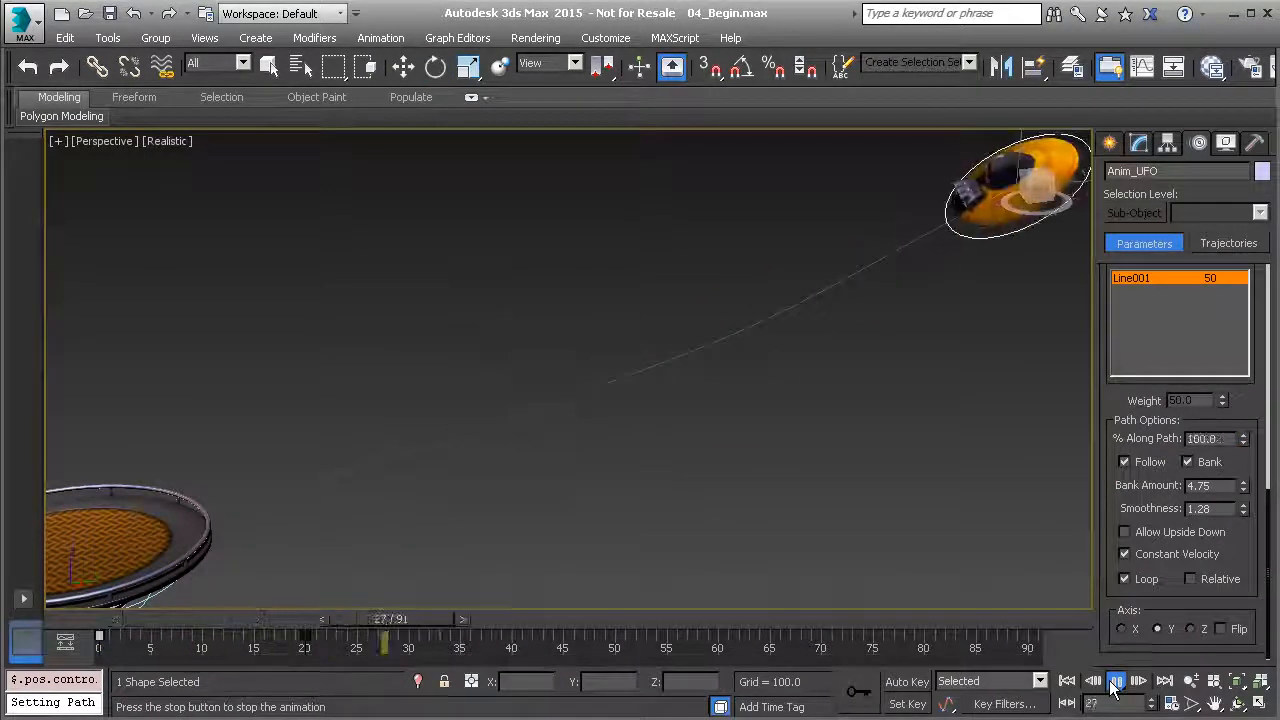
key("e")
left_click(1066, 681)
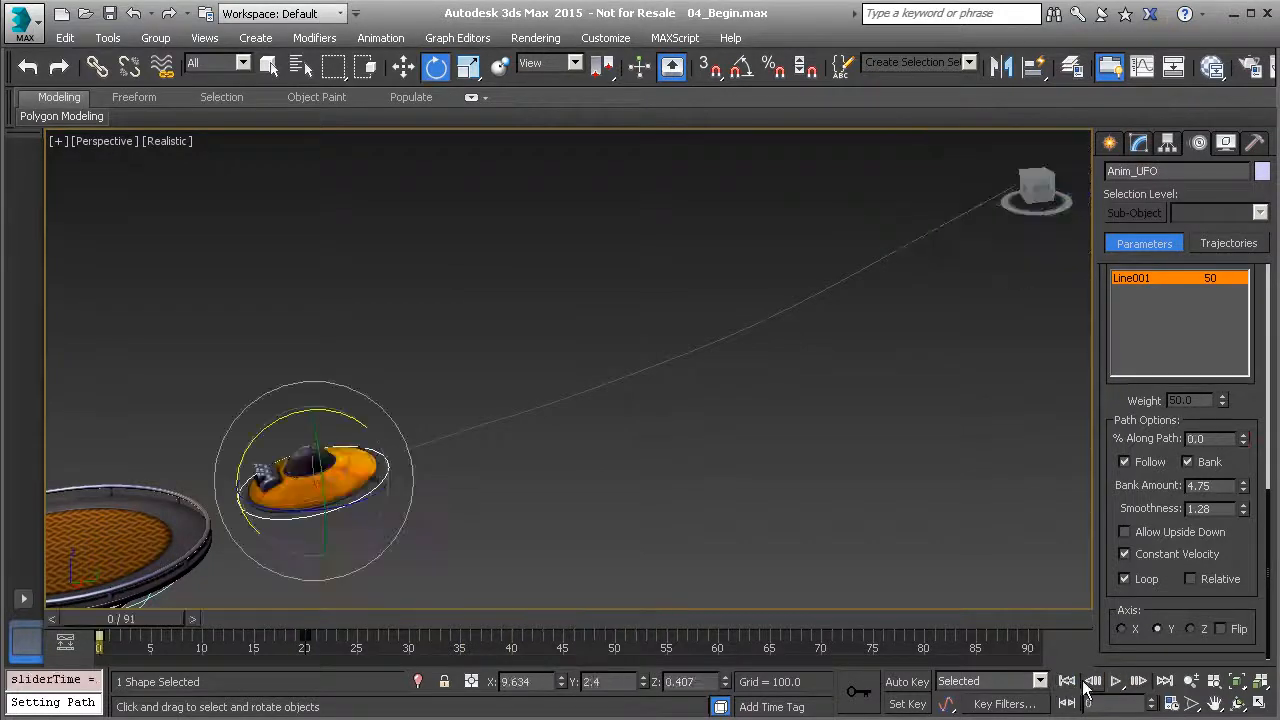
left_click(1116, 681)
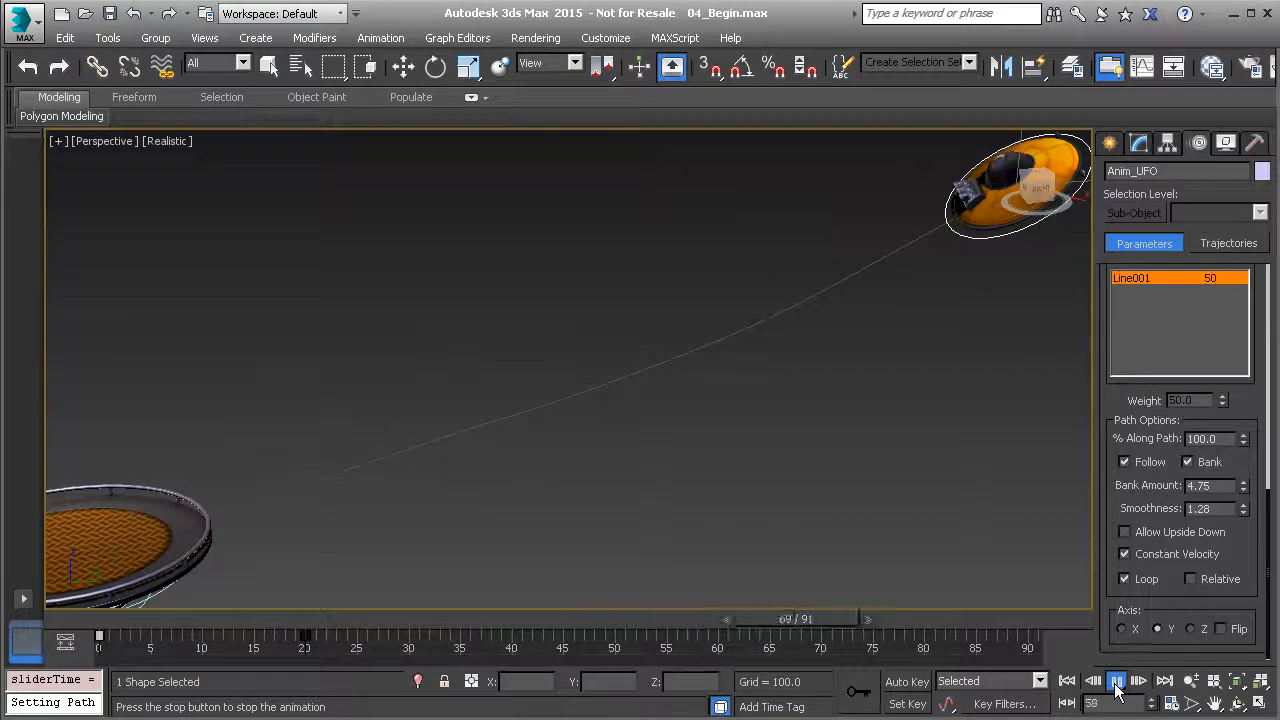
key("e")
left_click(1116, 681)
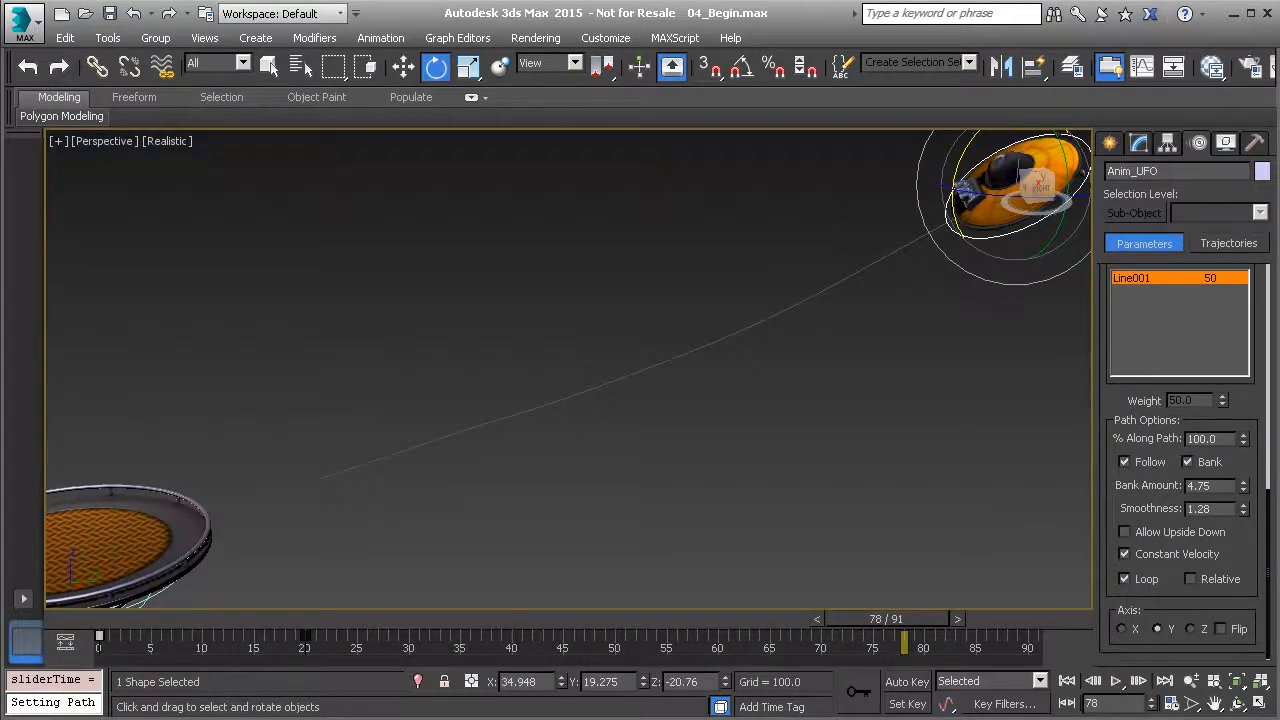
Select both Percent keys in the Curve Editor, compare linear and auto tangents, set them to linear and close the editor.
scroll(787, 328, "down", 2)
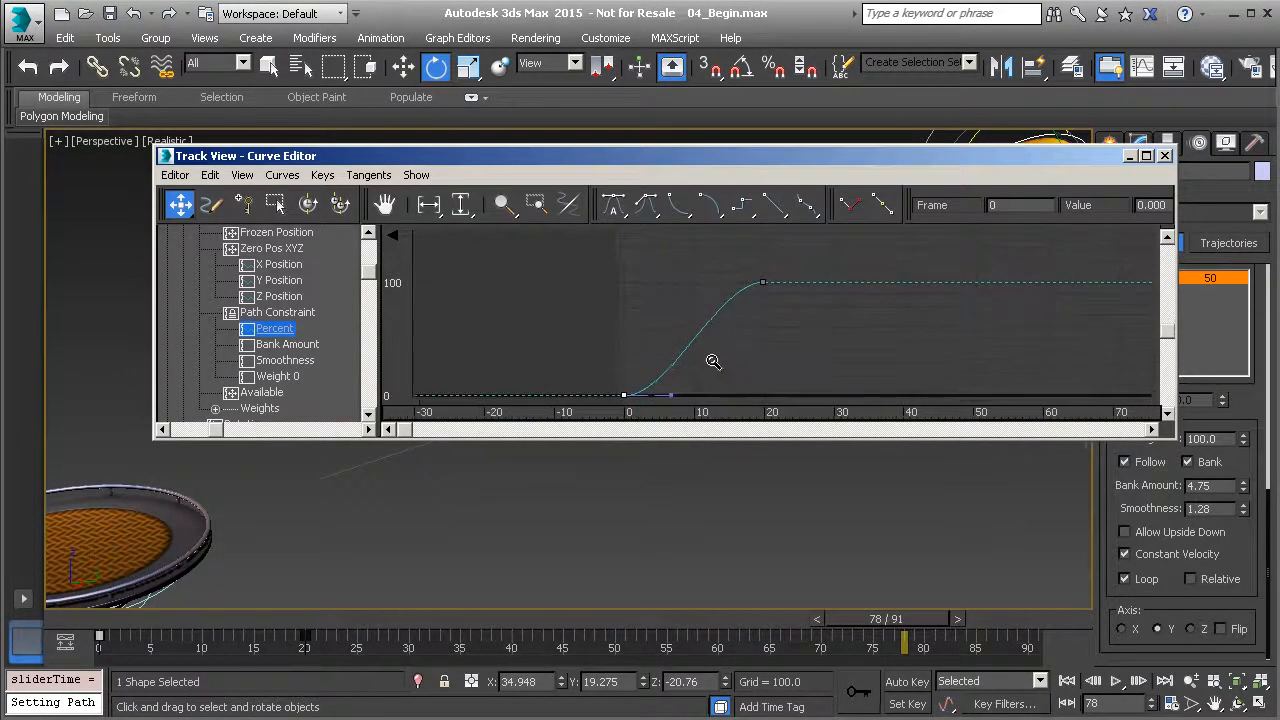
left_click_drag(539, 258, 828, 405)
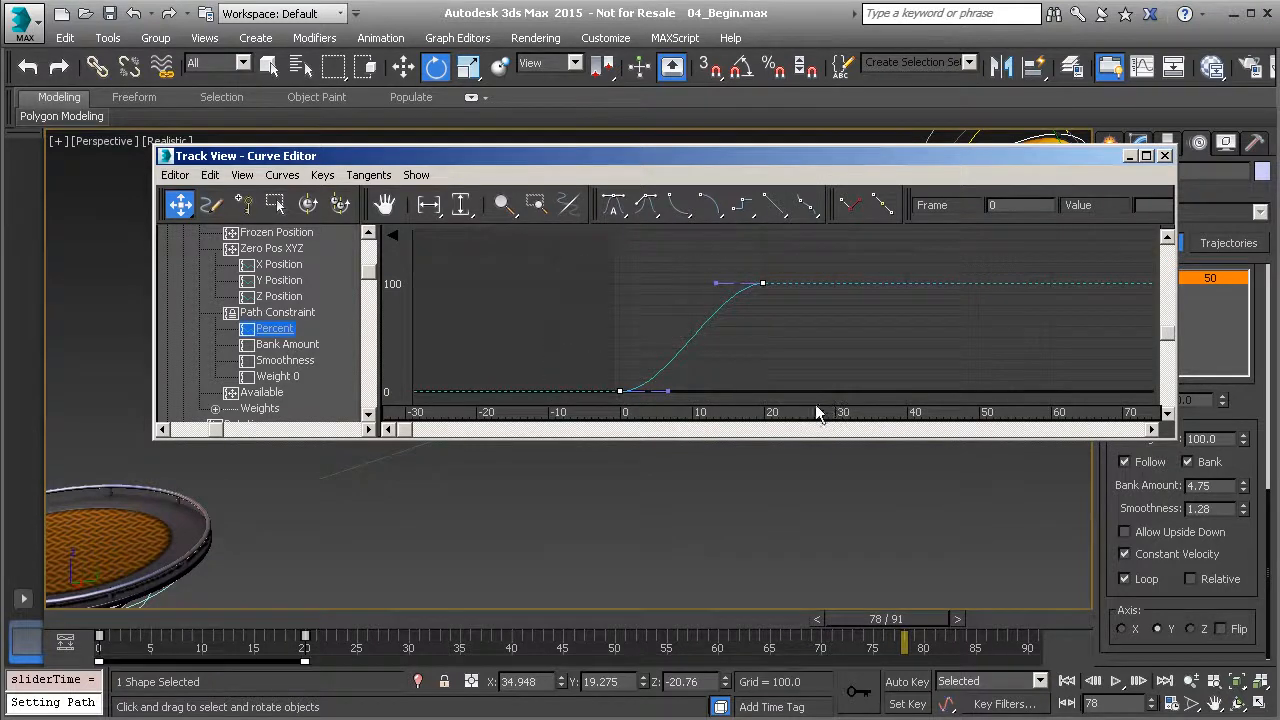
left_click_drag(557, 253, 849, 412)
left_click(772, 210)
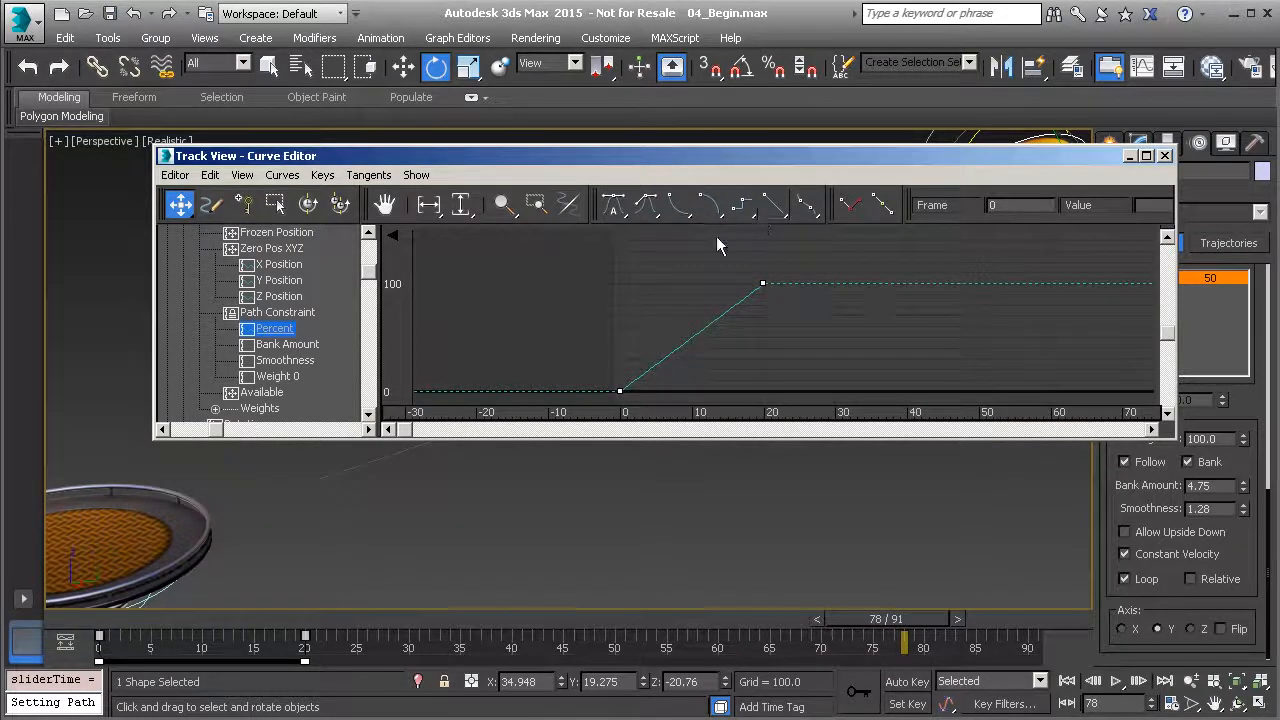
left_click(612, 204)
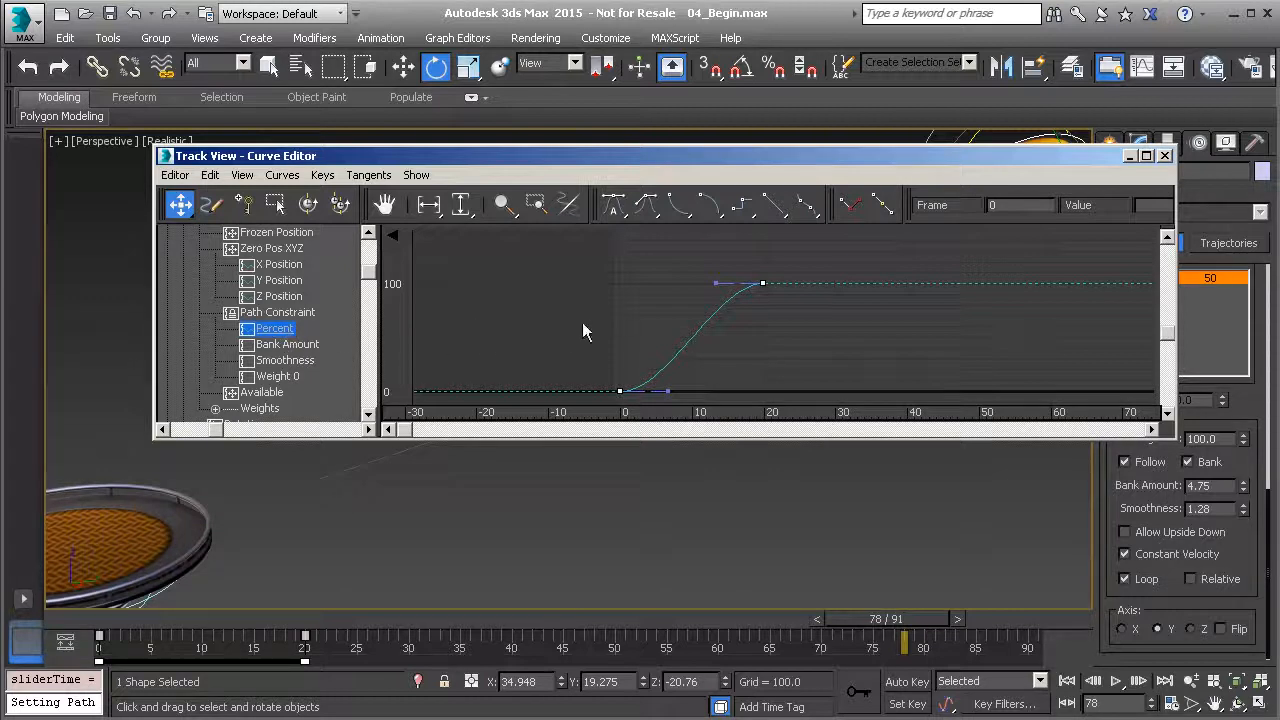
left_click(775, 205)
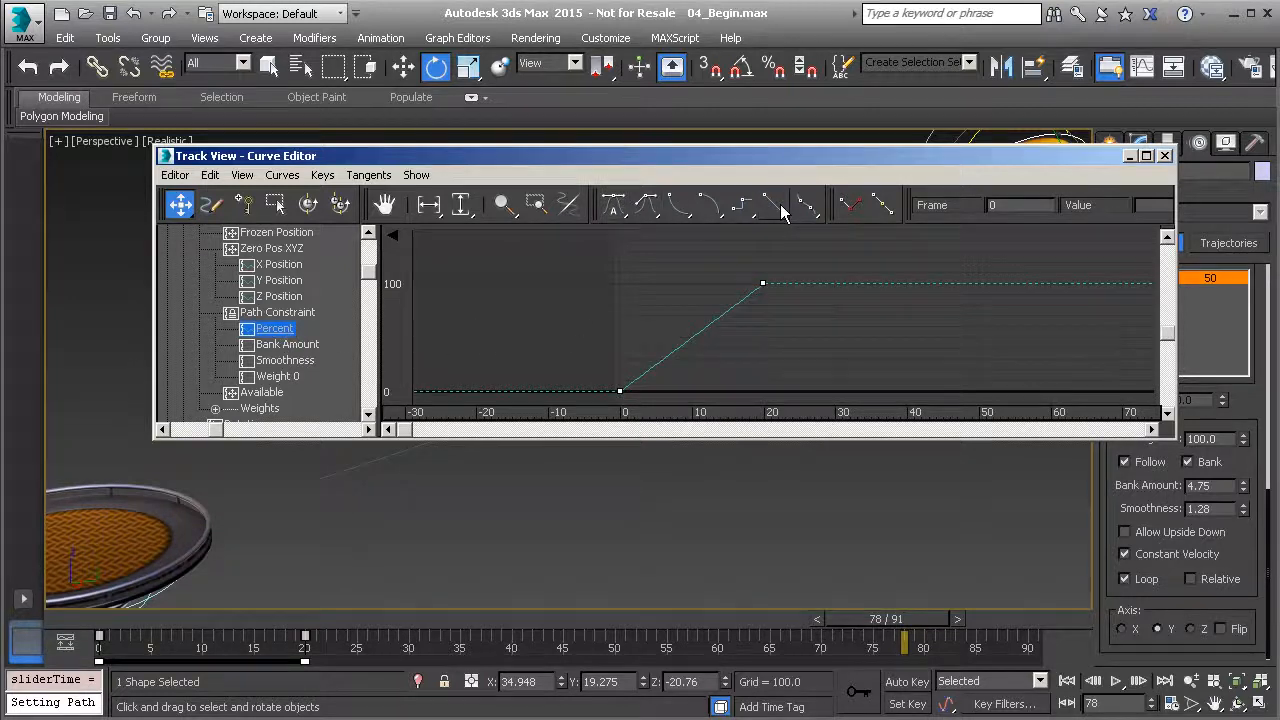
left_click(1165, 156)
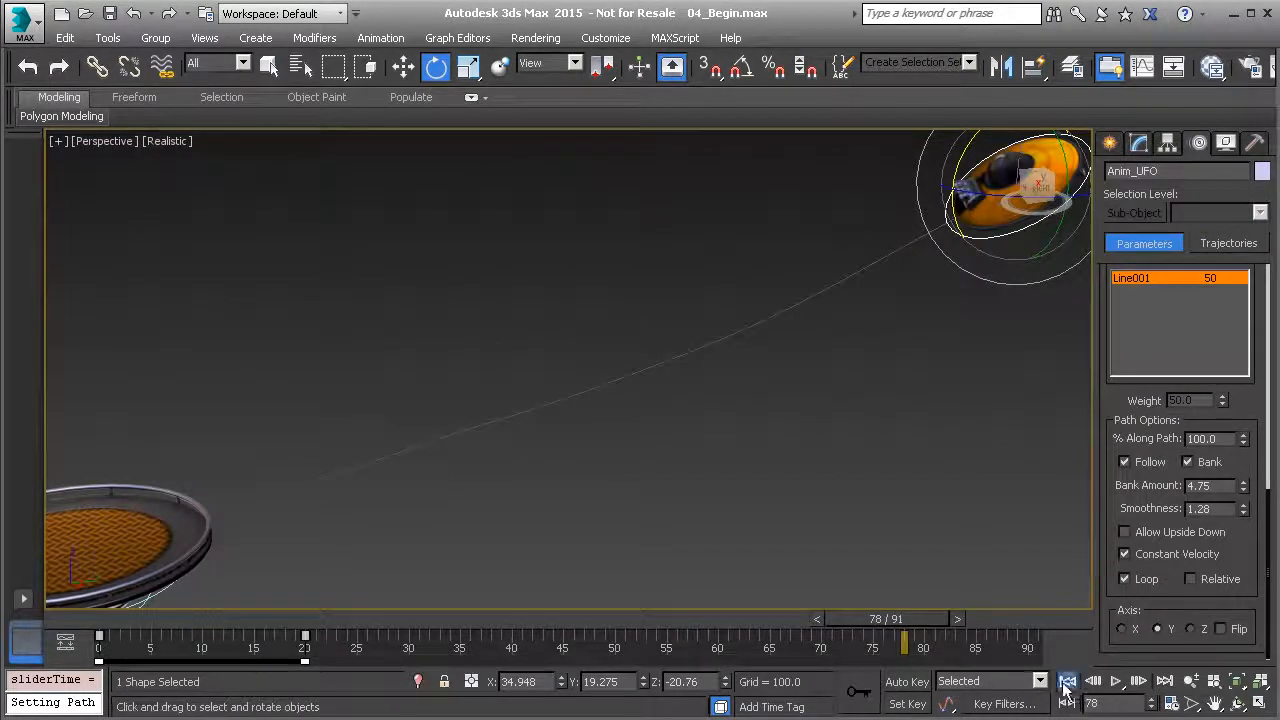